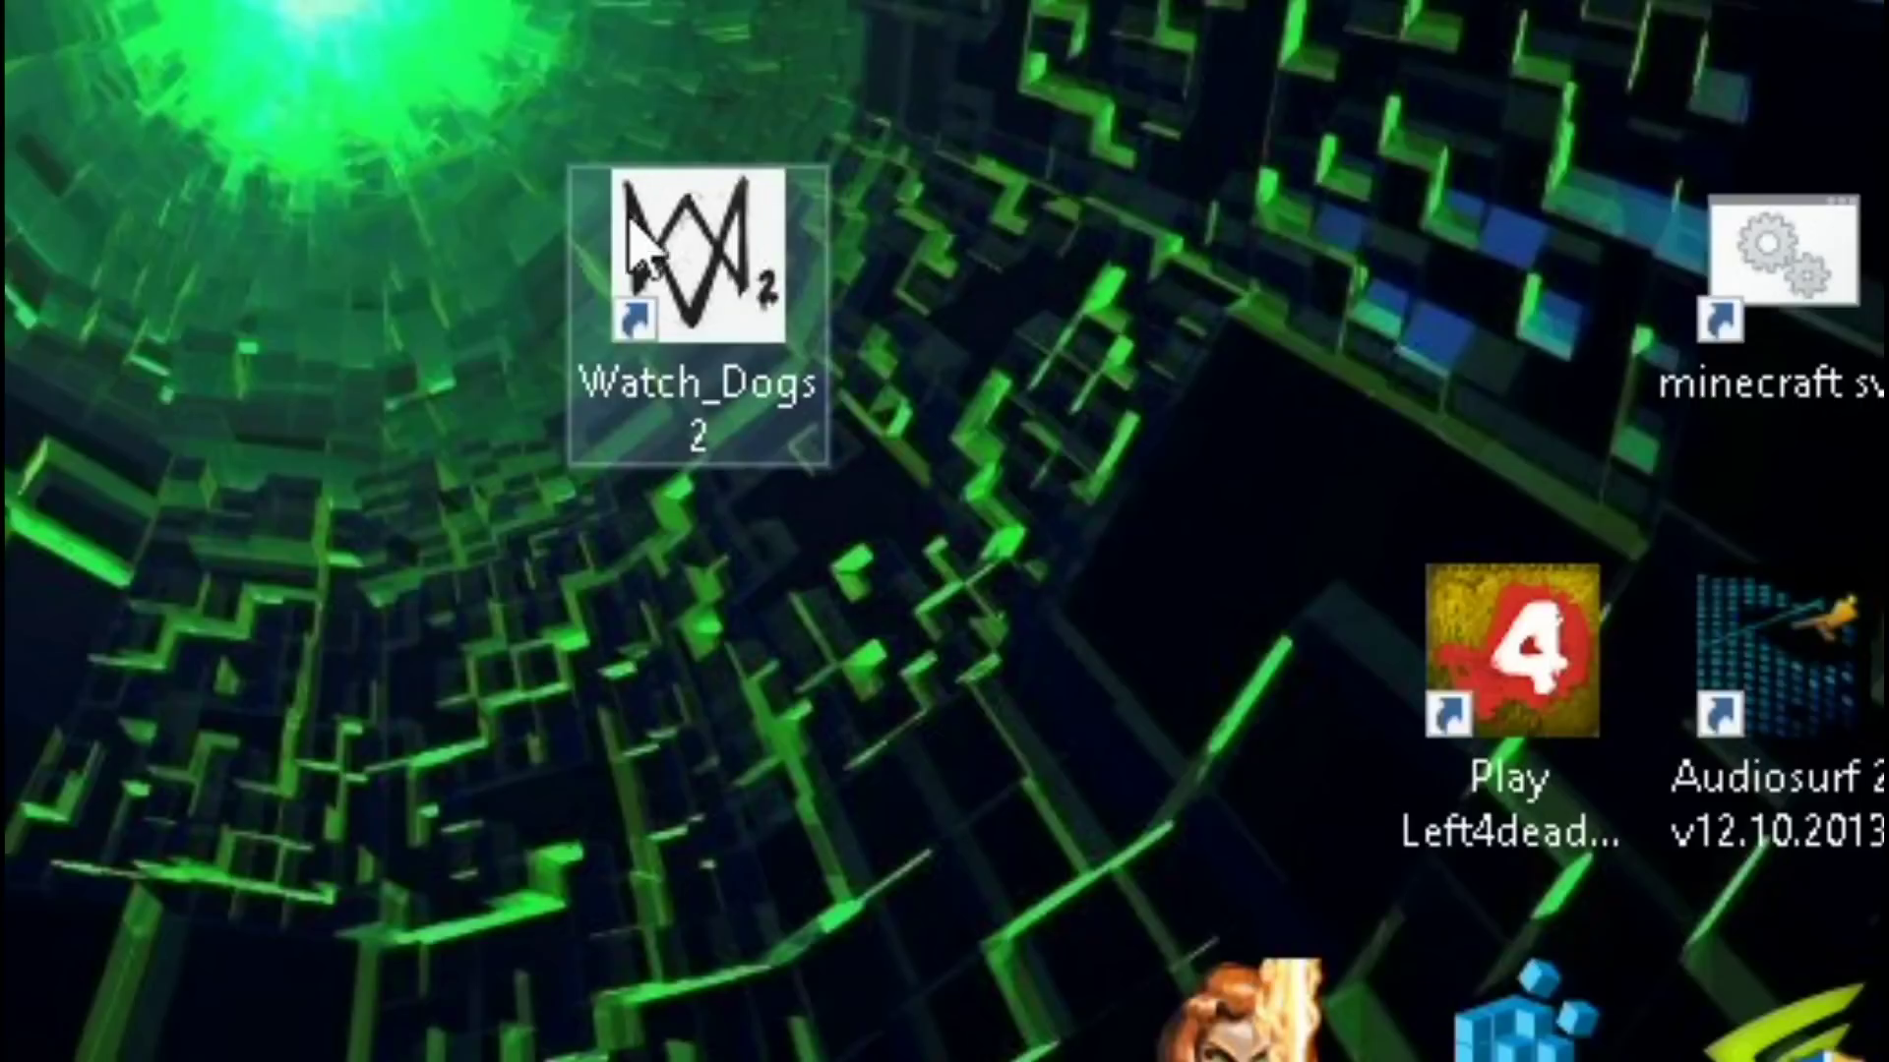
Check the size and file details of the Watch_Dogs 2 folder in C:\Games.
double_click(40, 54)
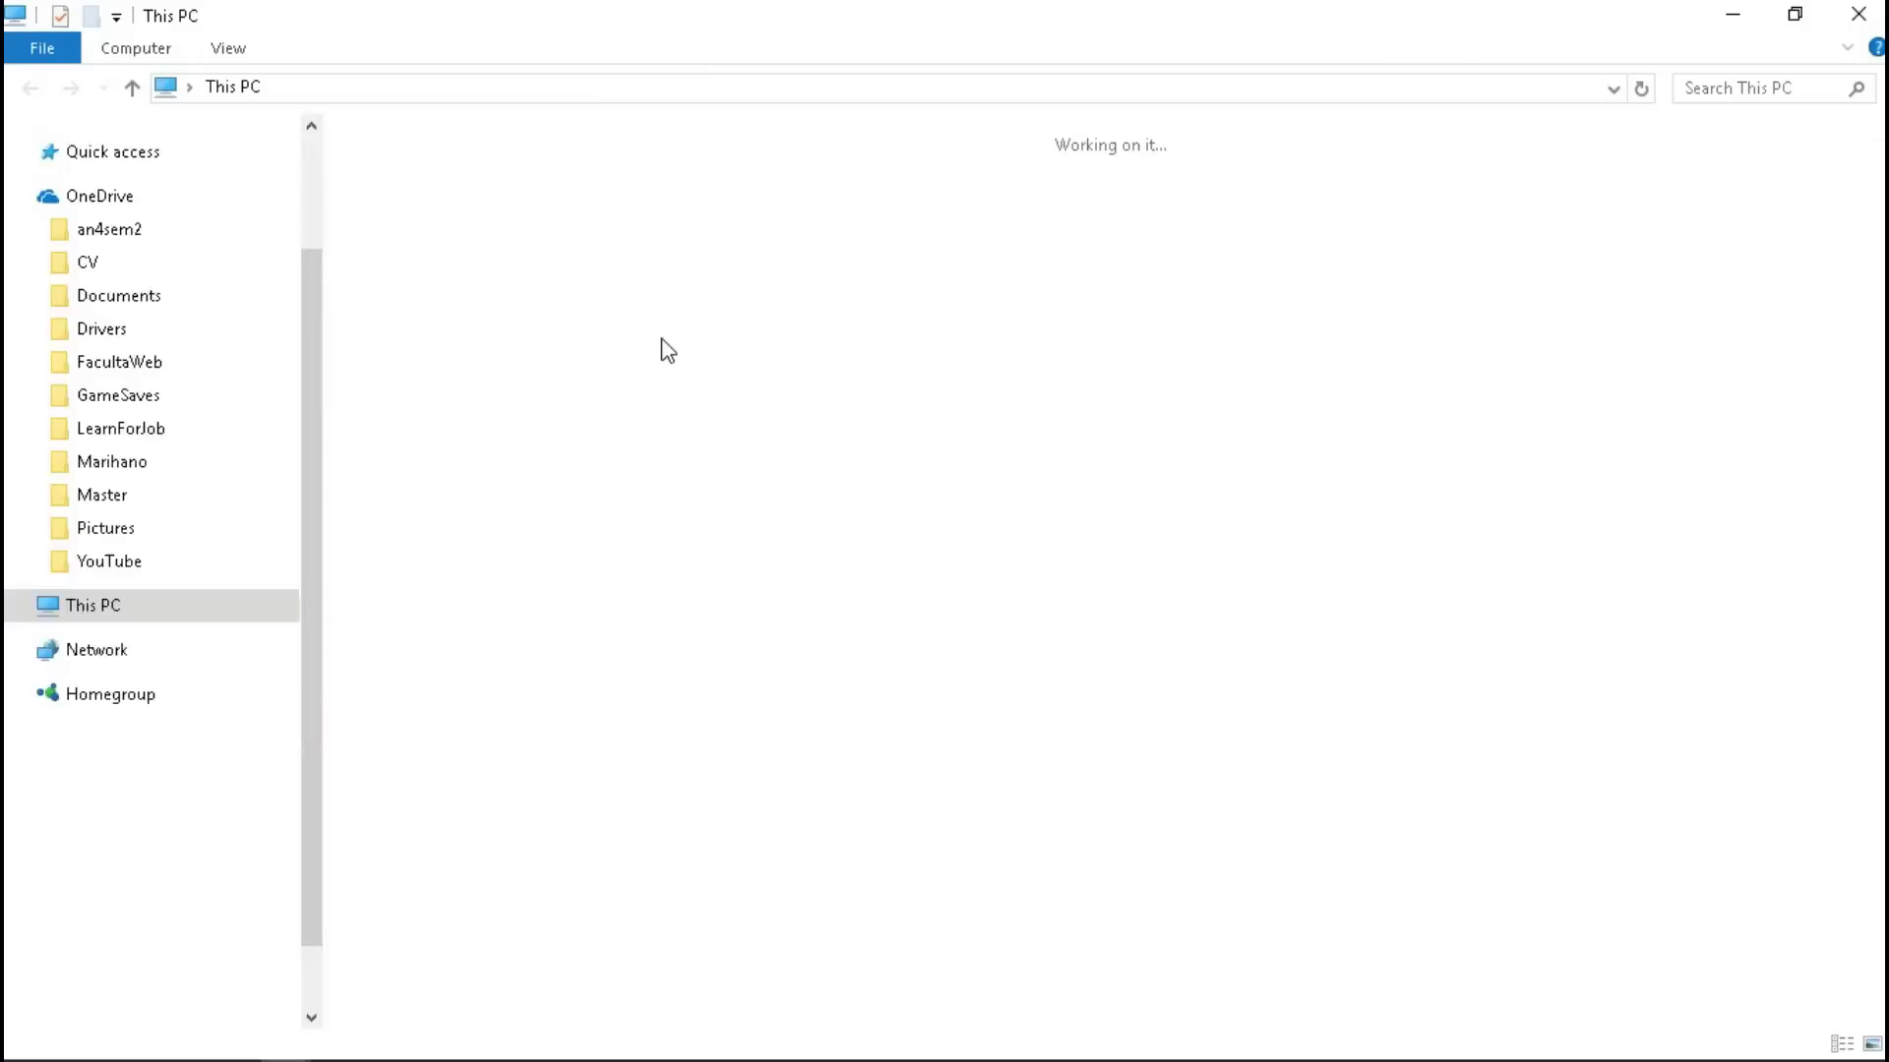
double_click(544, 380)
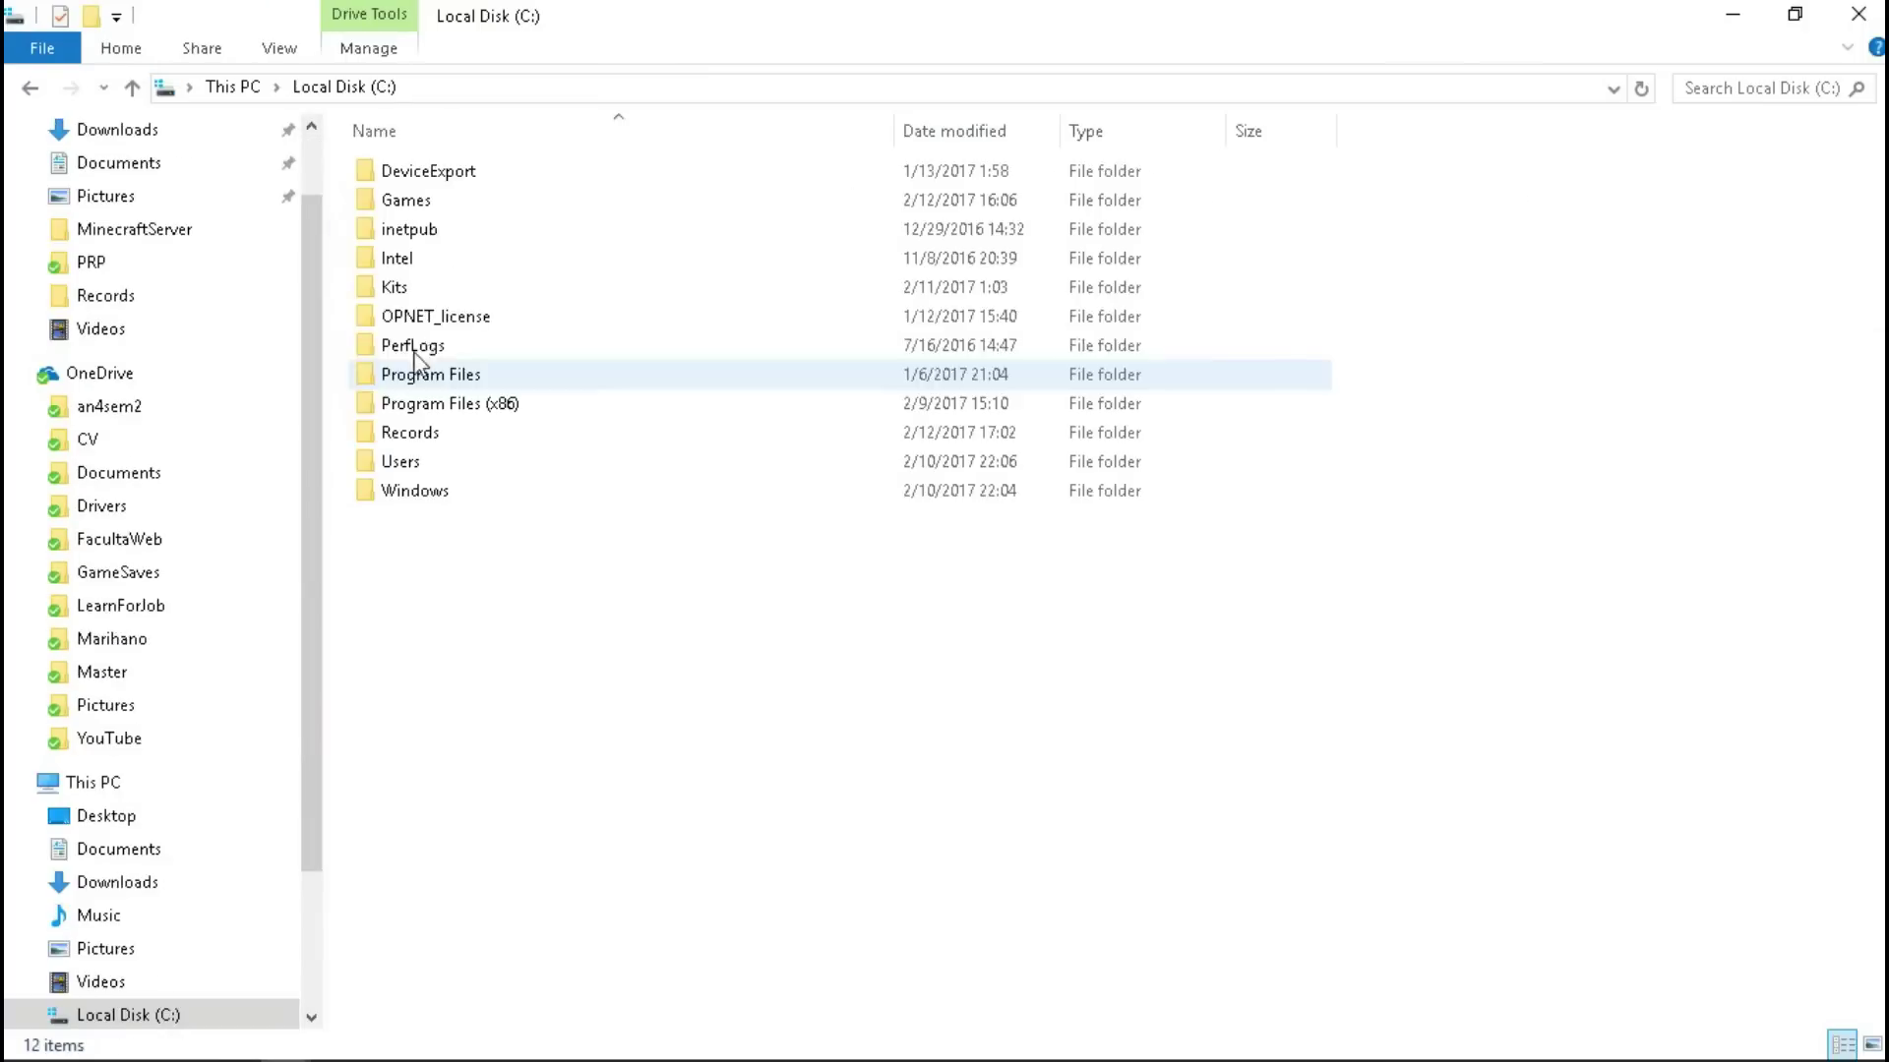
double_click(466, 205)
right_click(508, 407)
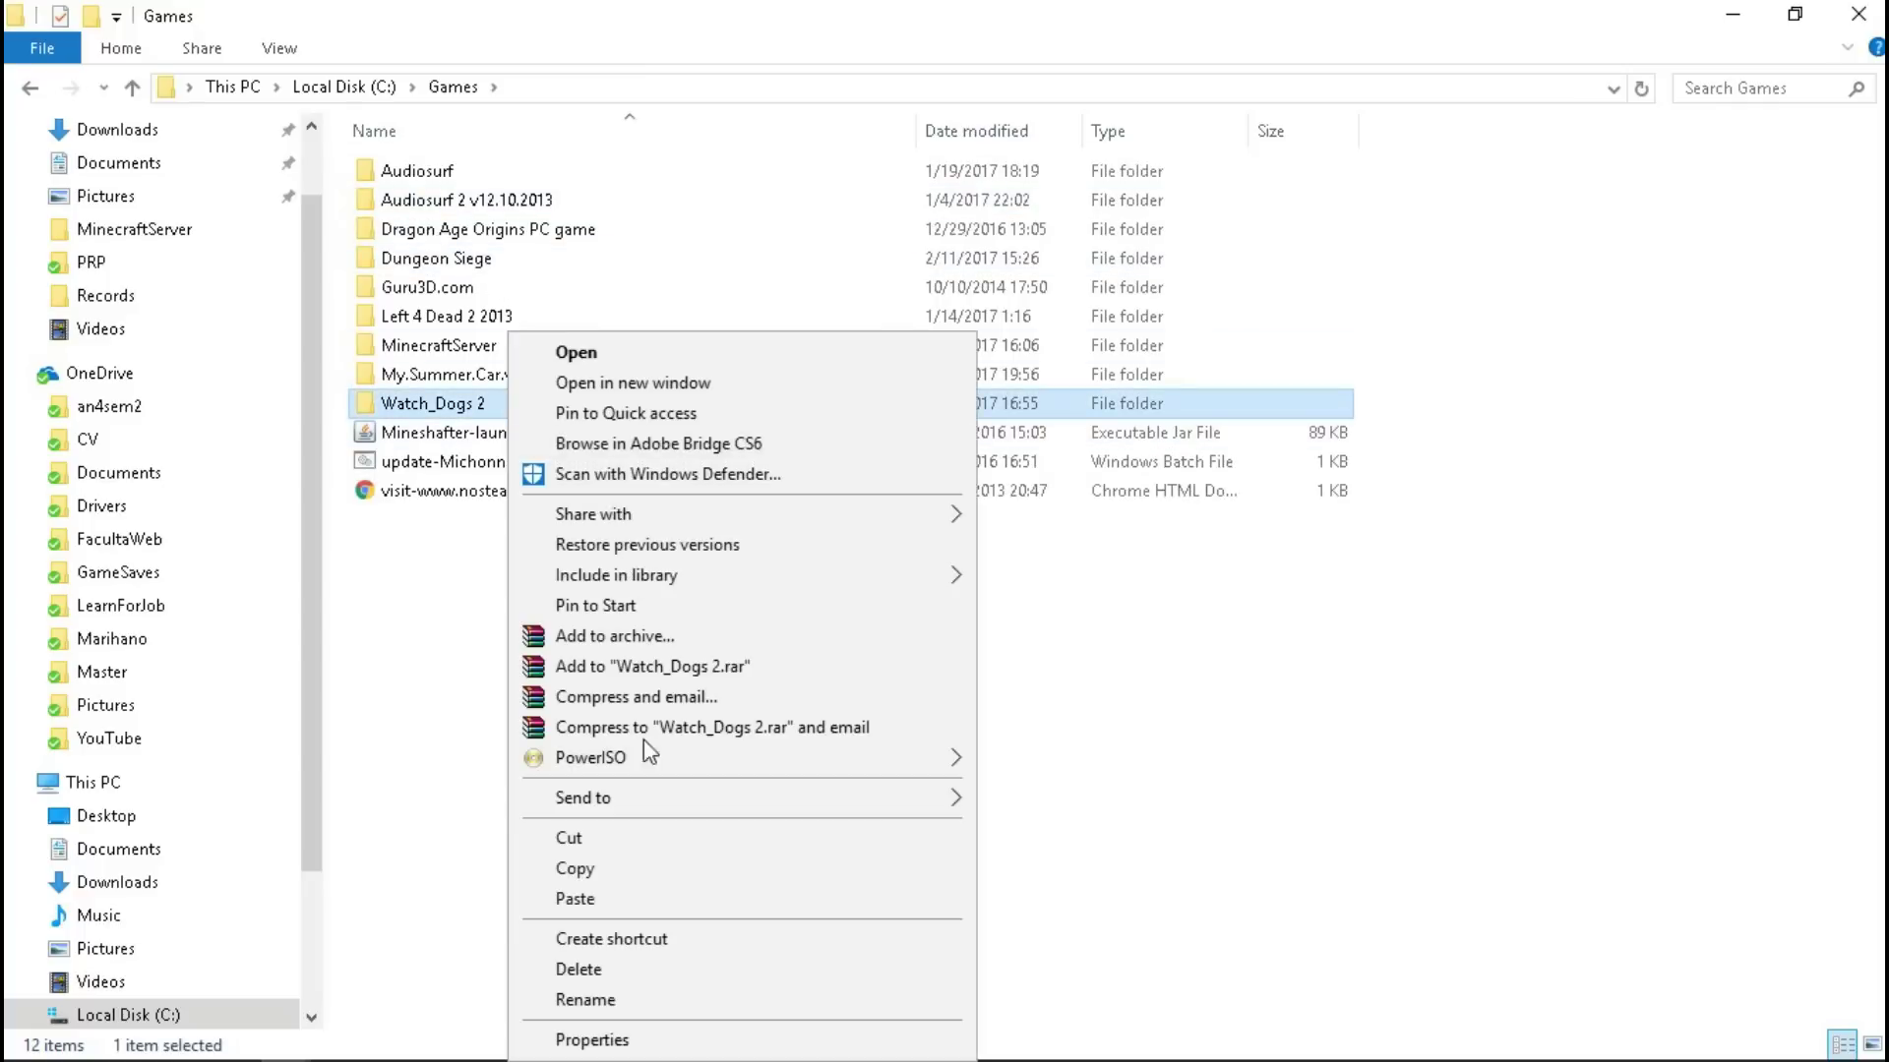
left_click(740, 1028)
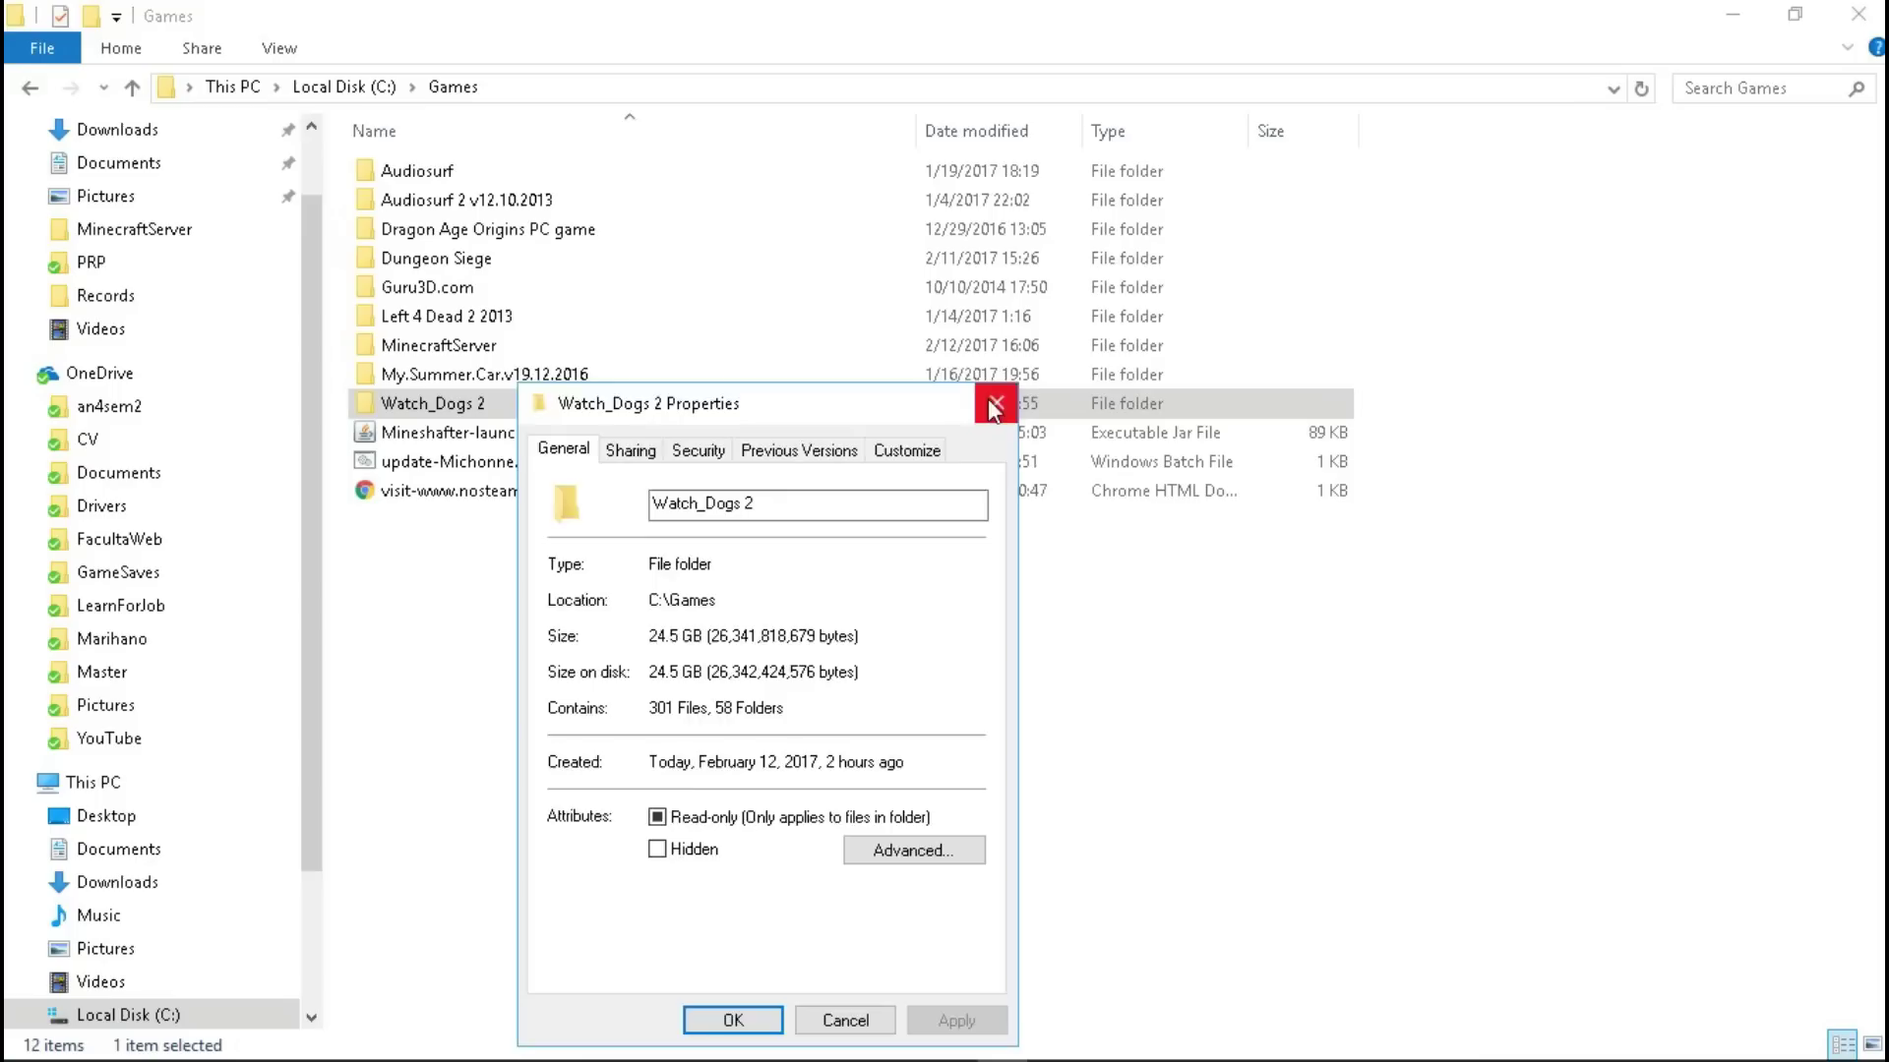
left_click(991, 401)
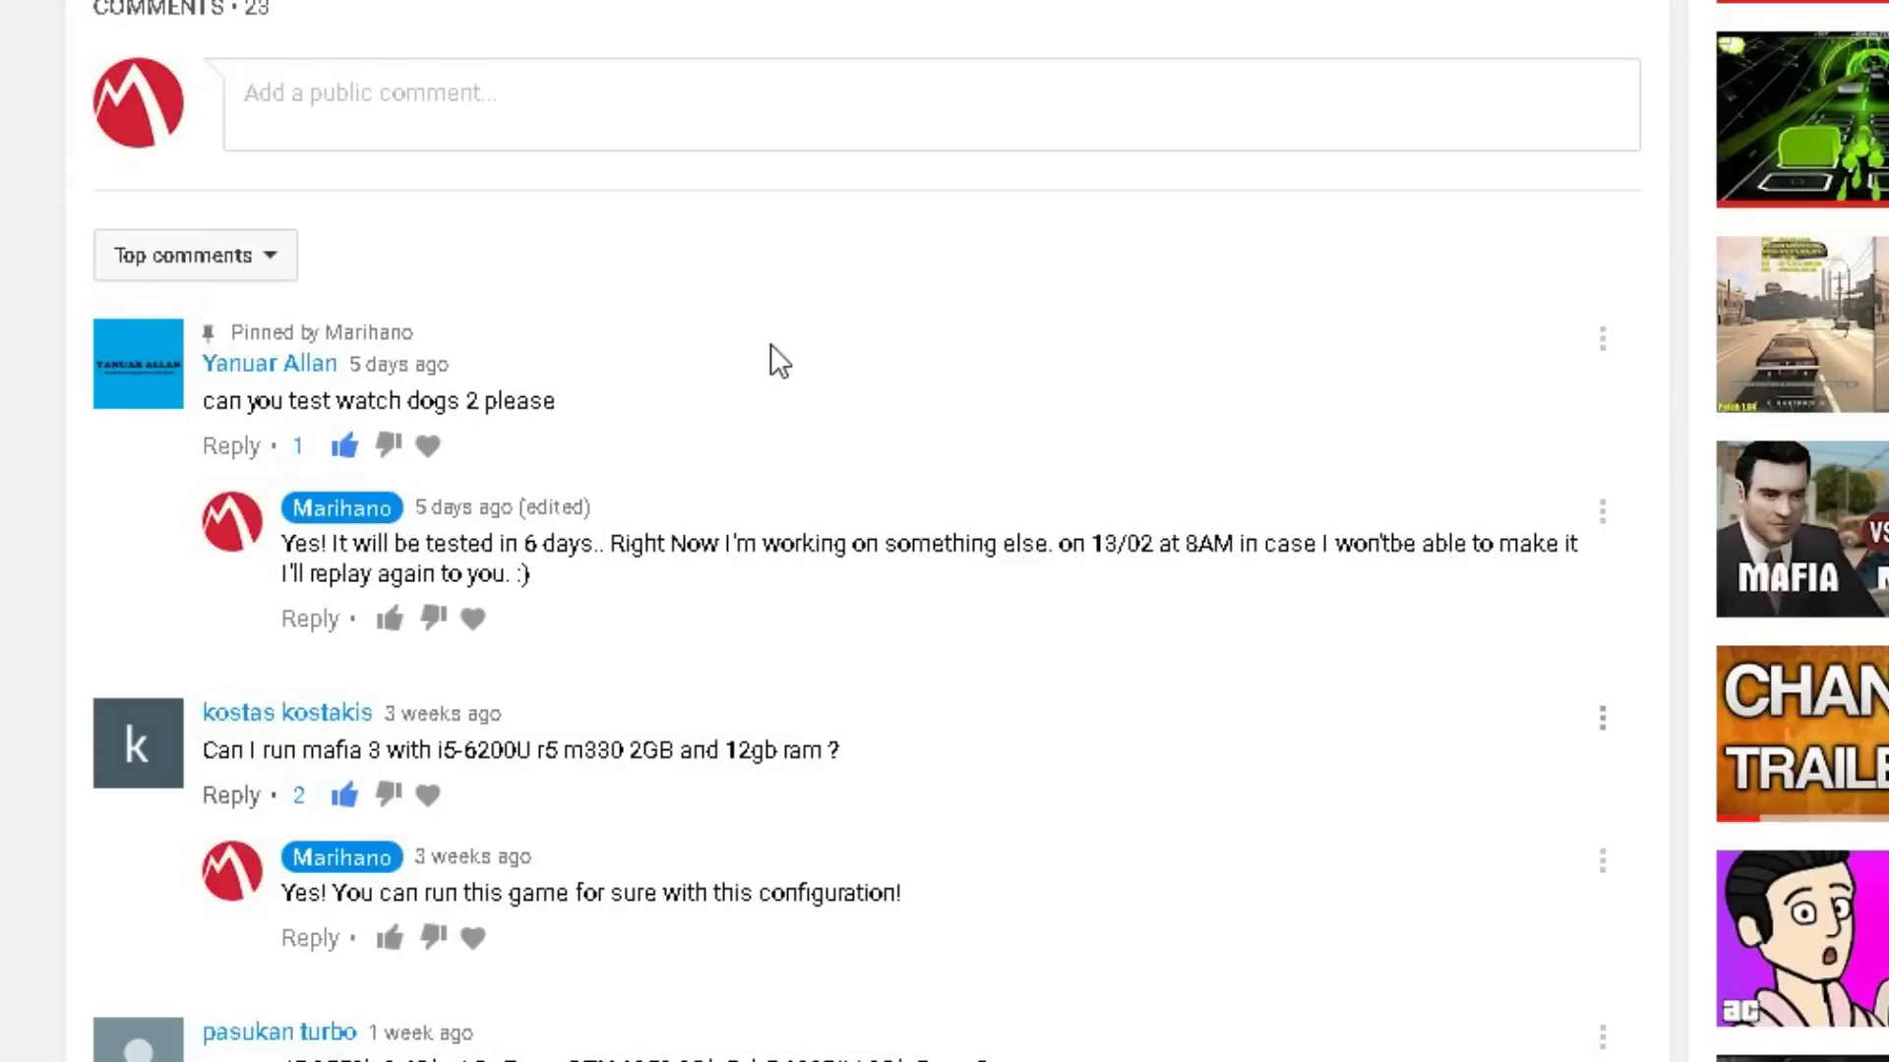
Read the pinned comment requesting a Watch Dogs 2 test and its reply under the Mafia 3 video.
scroll(777, 374, "up", 8)
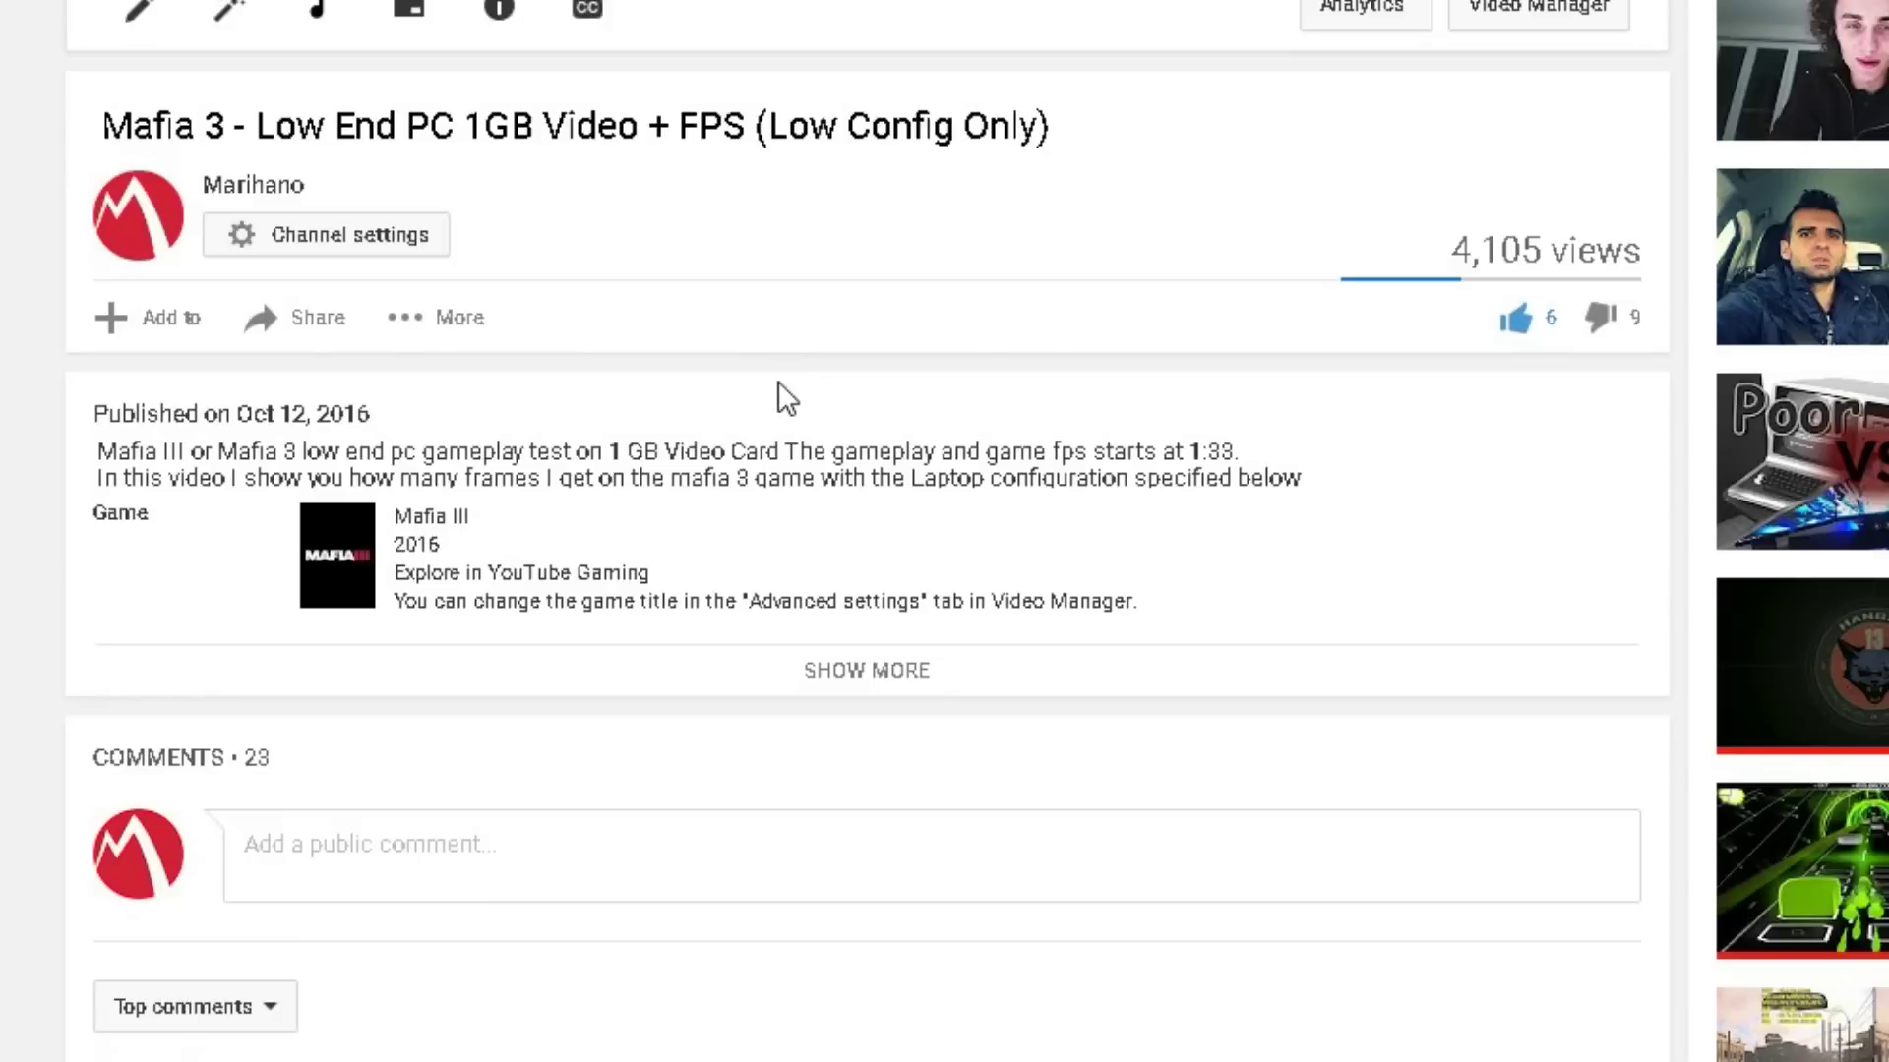
scroll(780, 401, "down", 6)
scroll(827, 423, "down", 2)
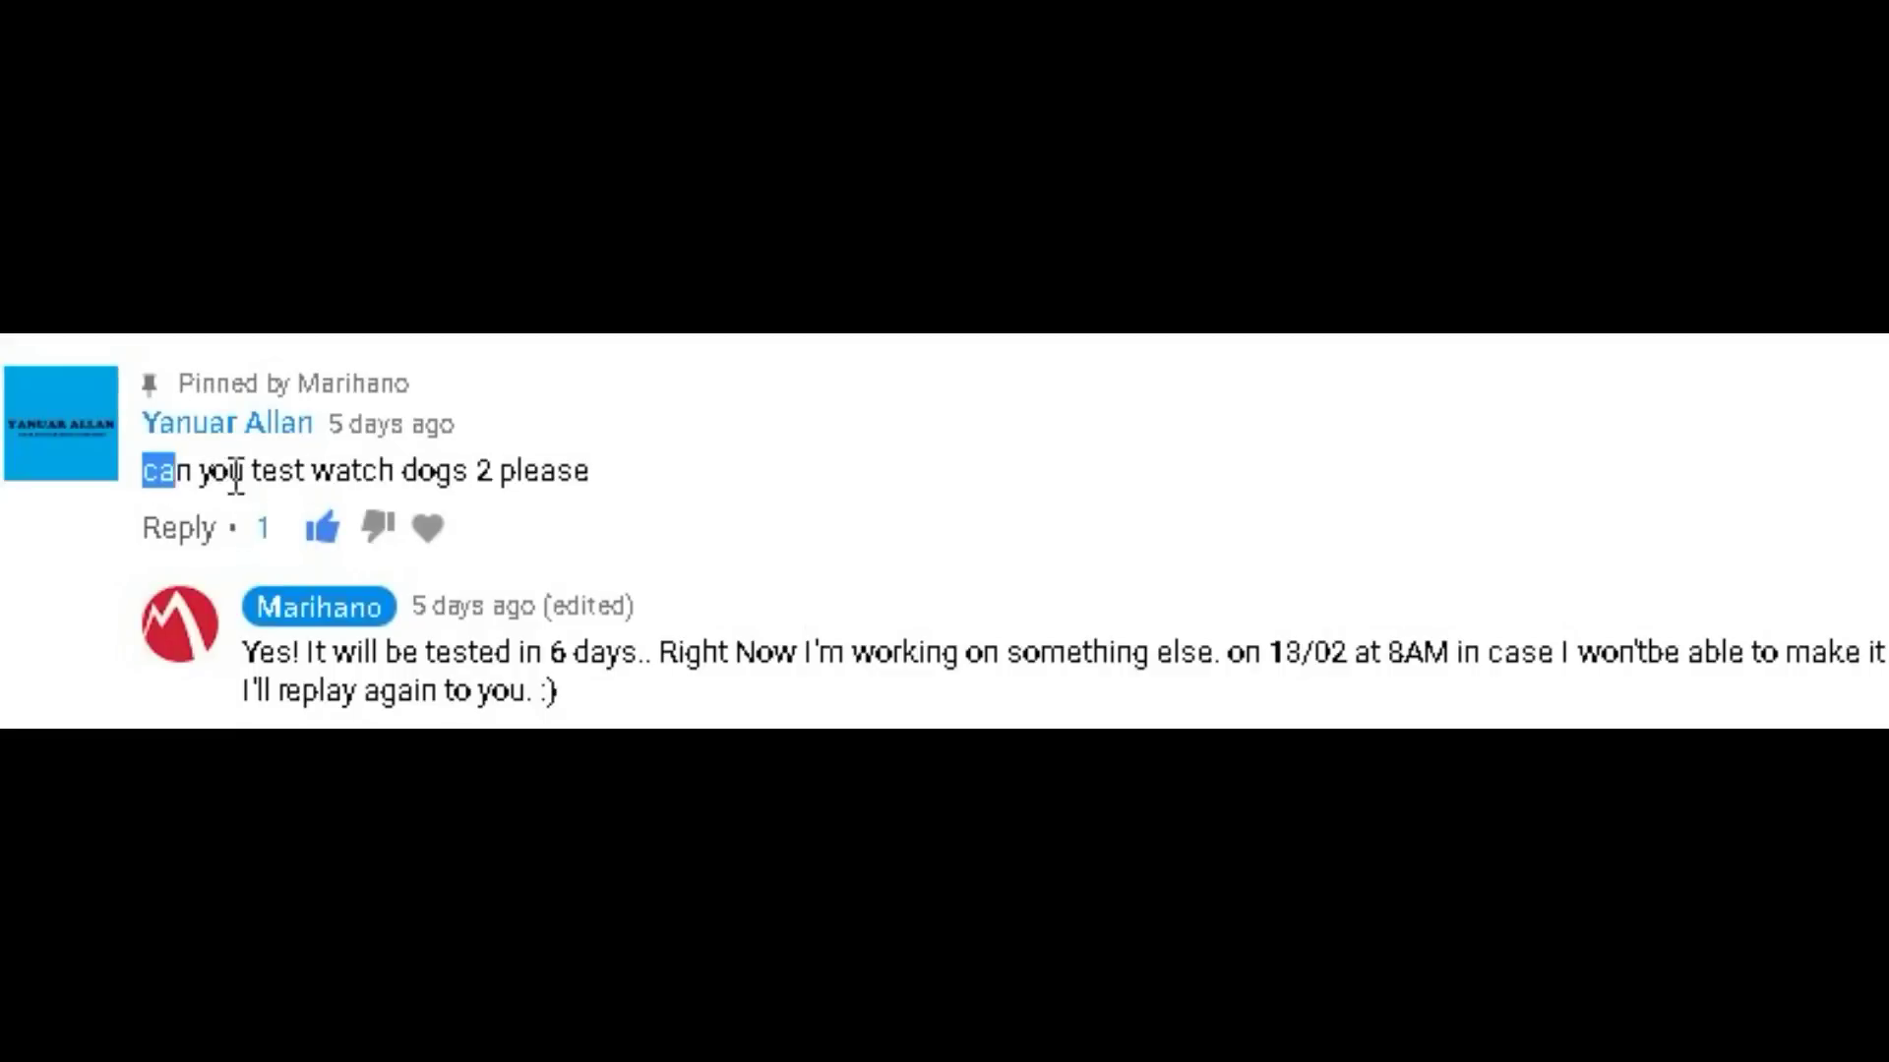
left_click_drag(236, 482, 622, 482)
left_click(594, 480)
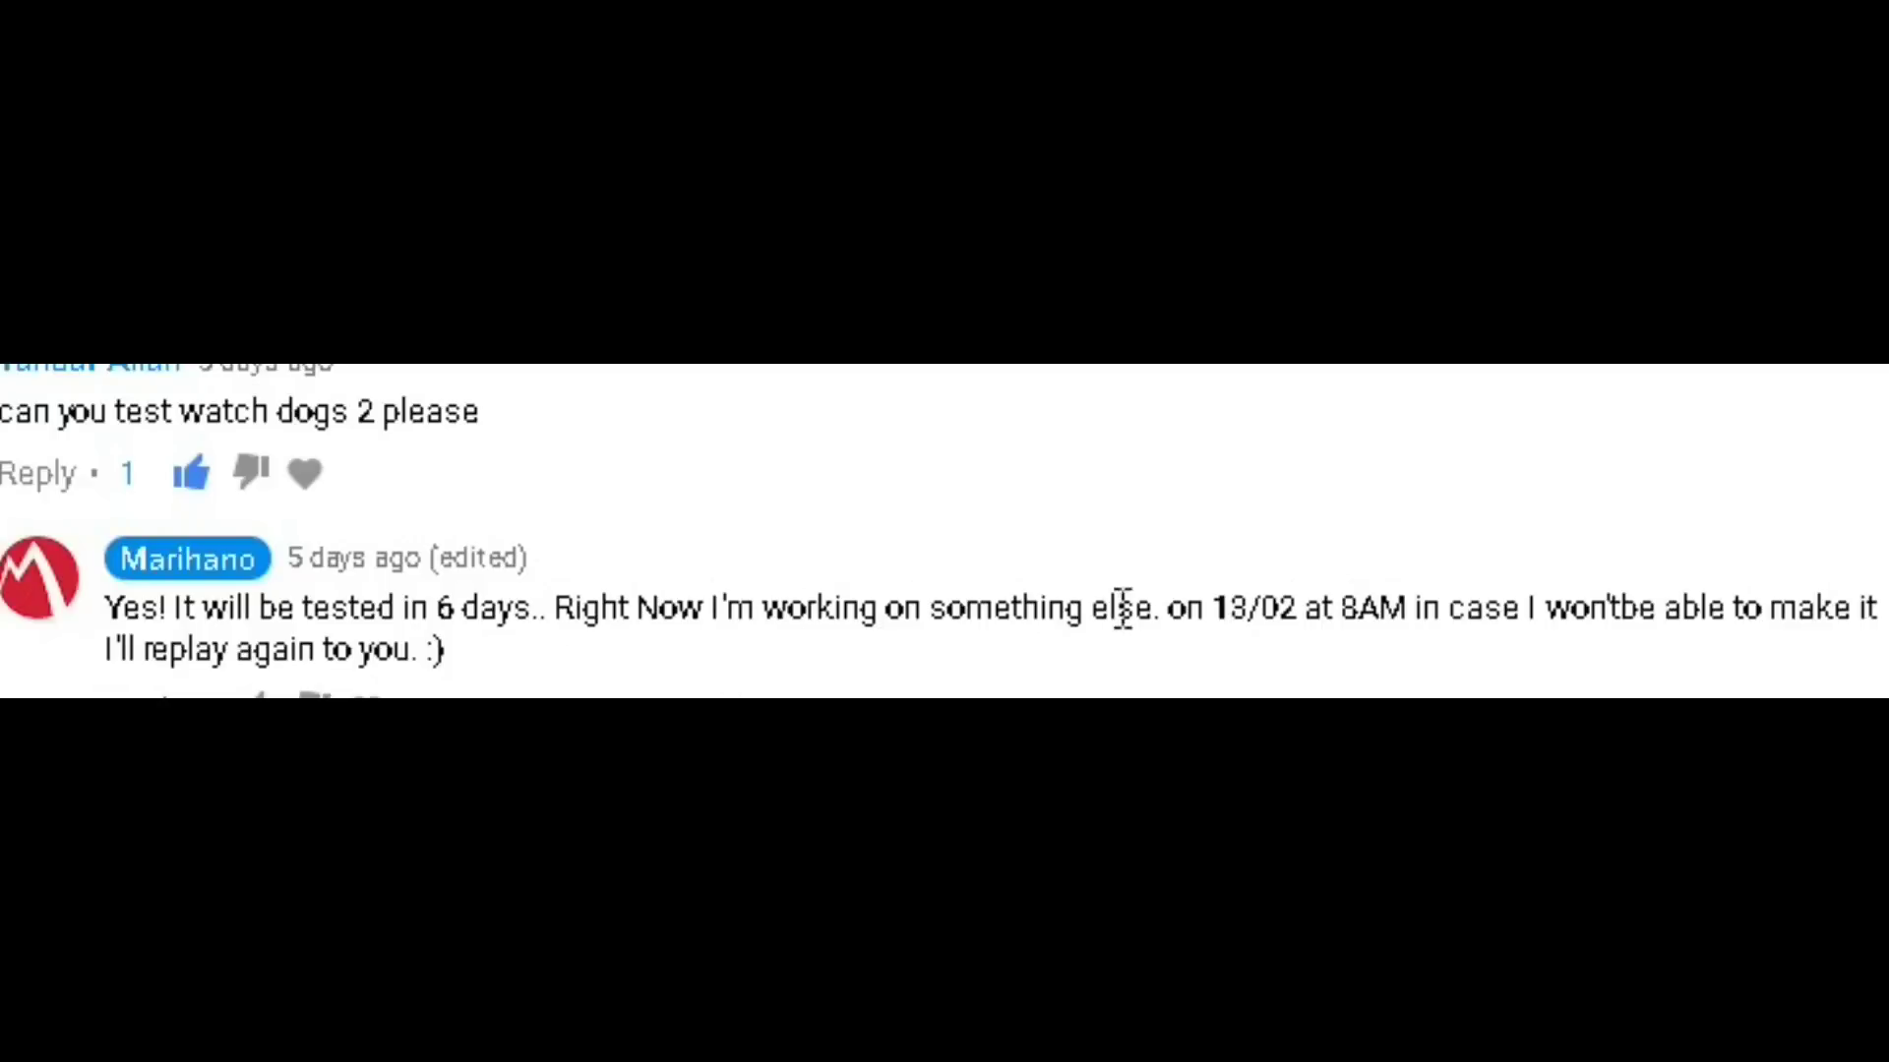
left_click_drag(1296, 605, 1387, 607)
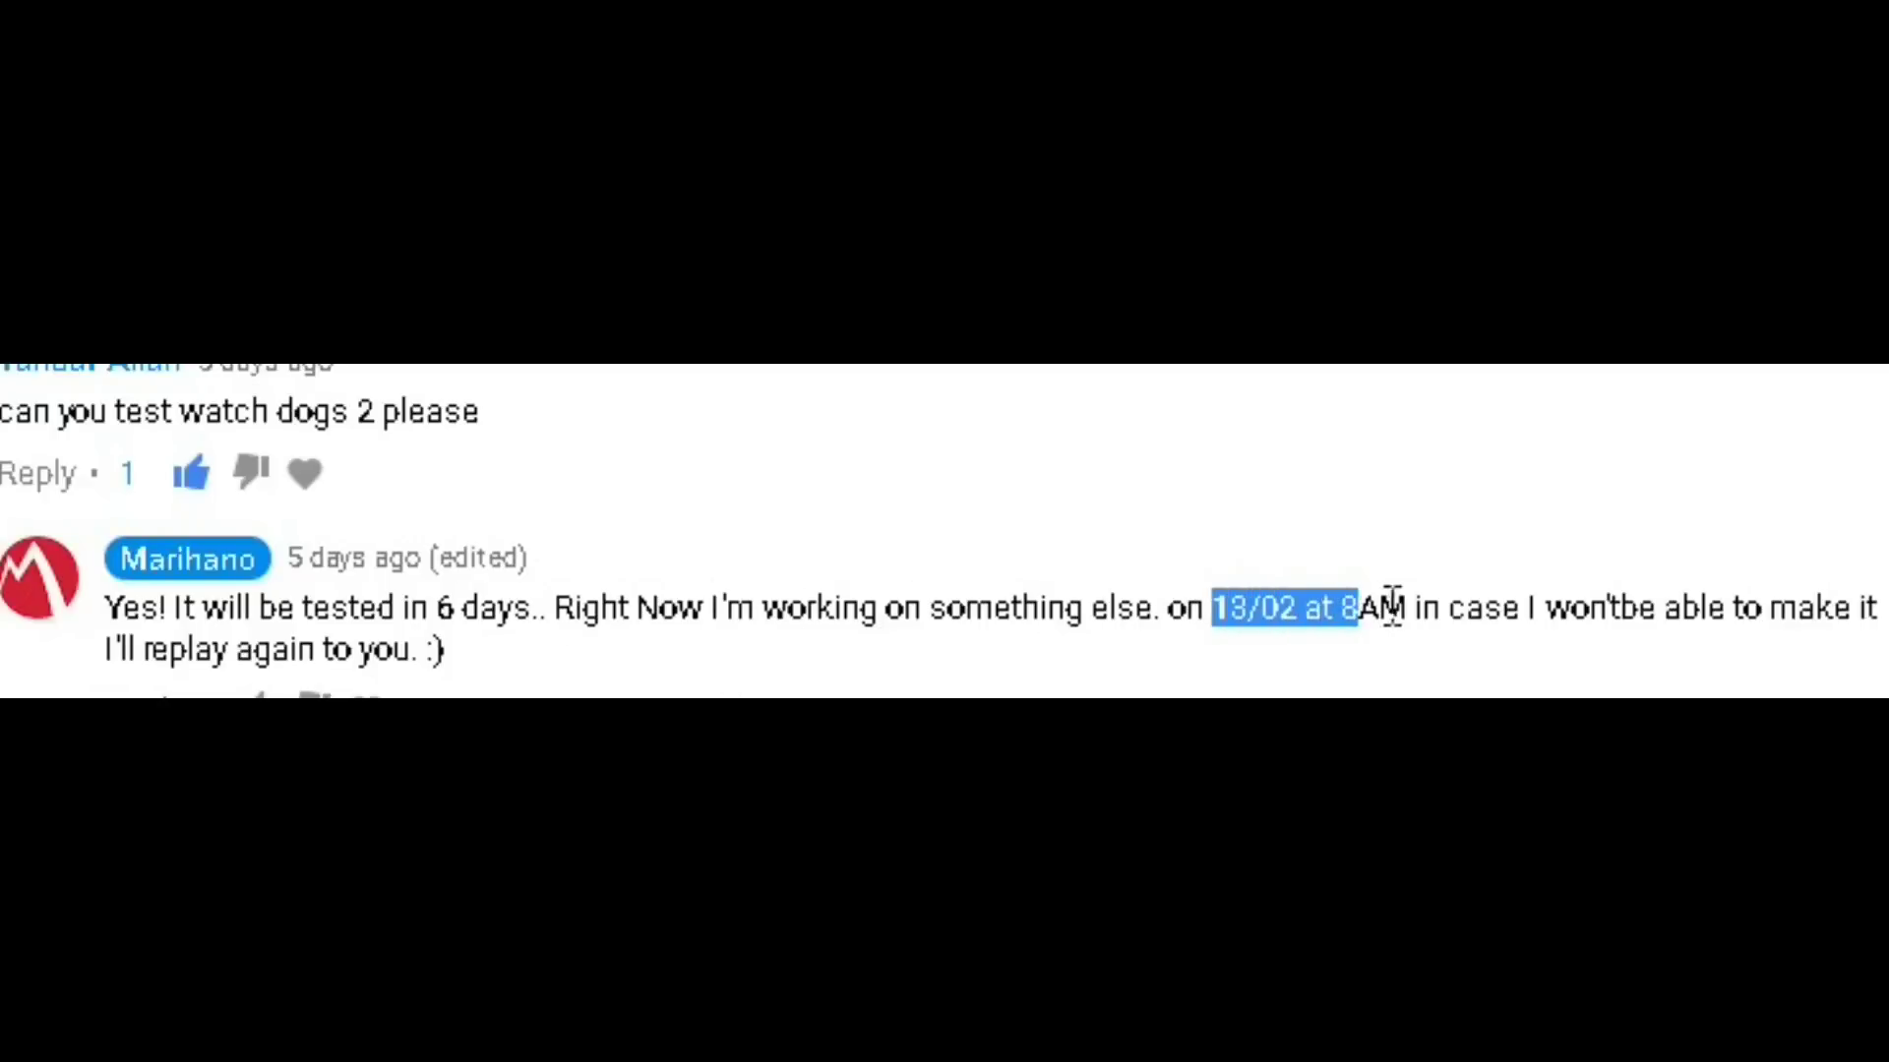
left_click(1387, 607)
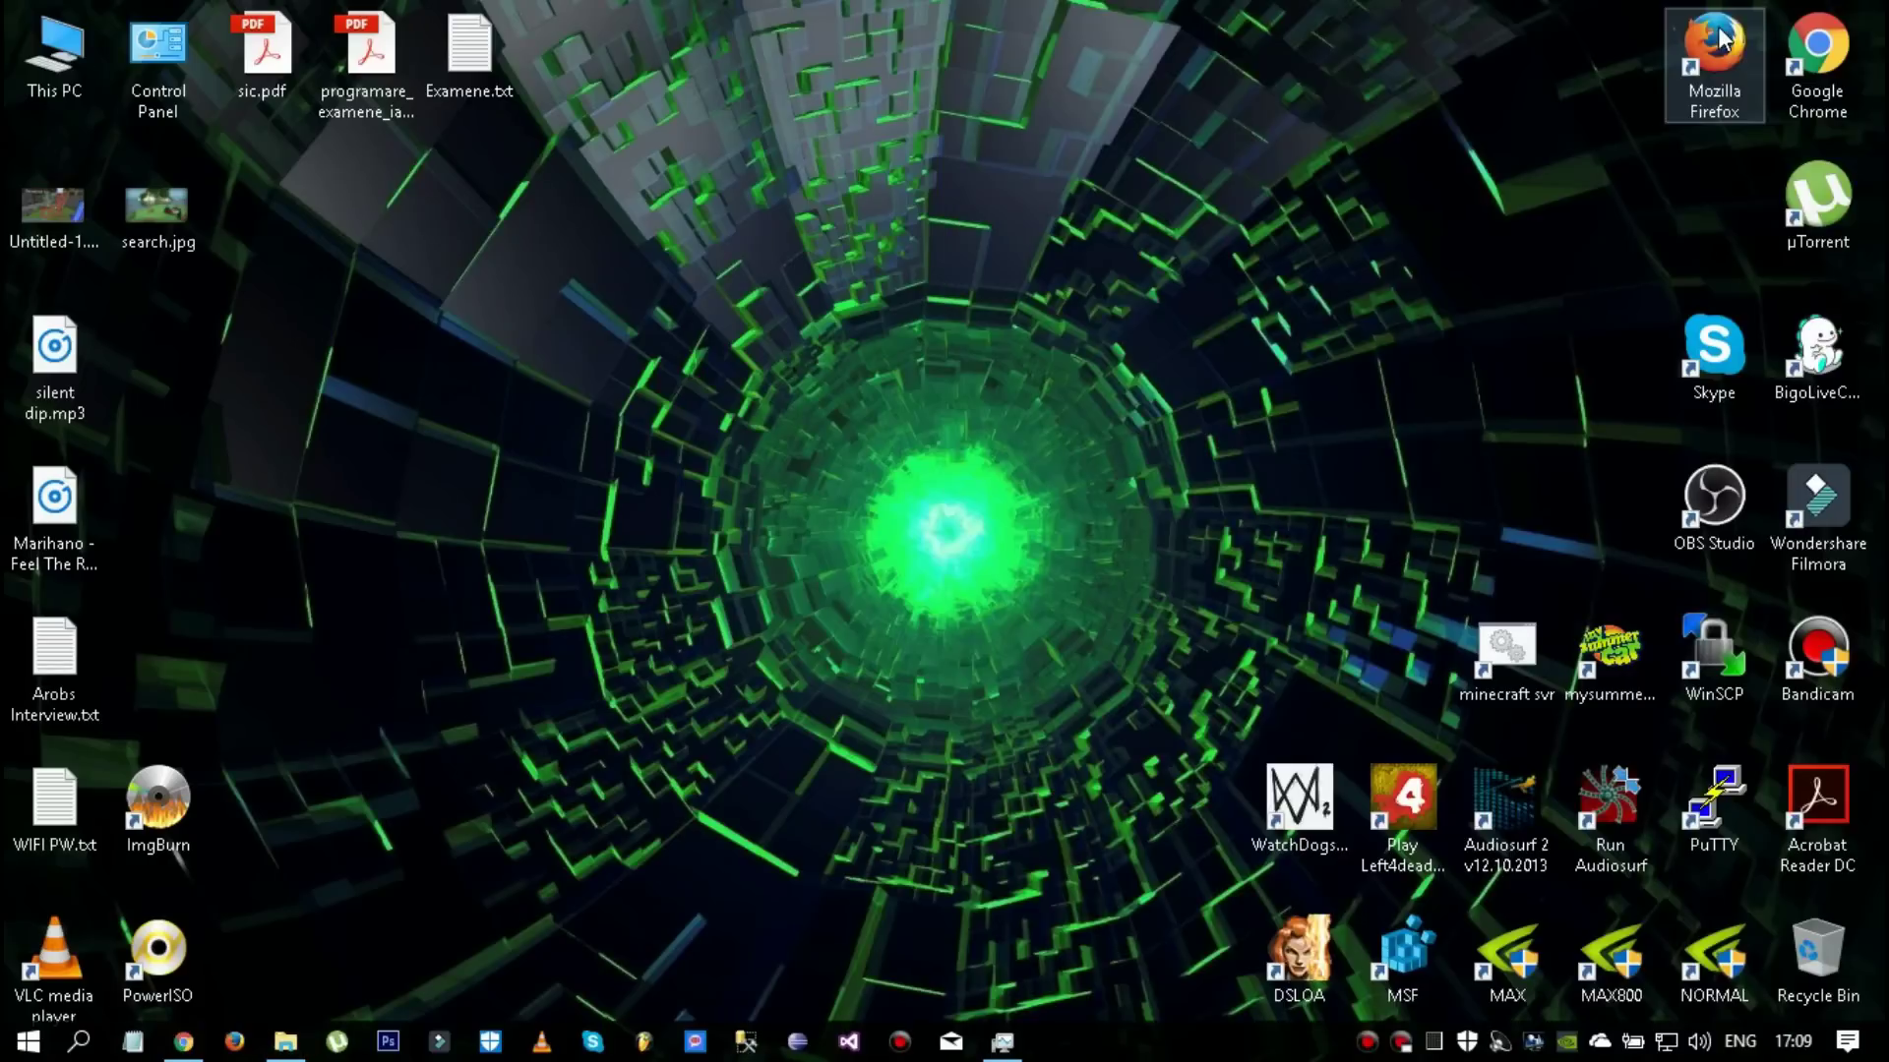
Add the launch parameter -eac_launcher to the end of the WatchDogs2.exe desktop shortcut's target.
double_click(1254, 835)
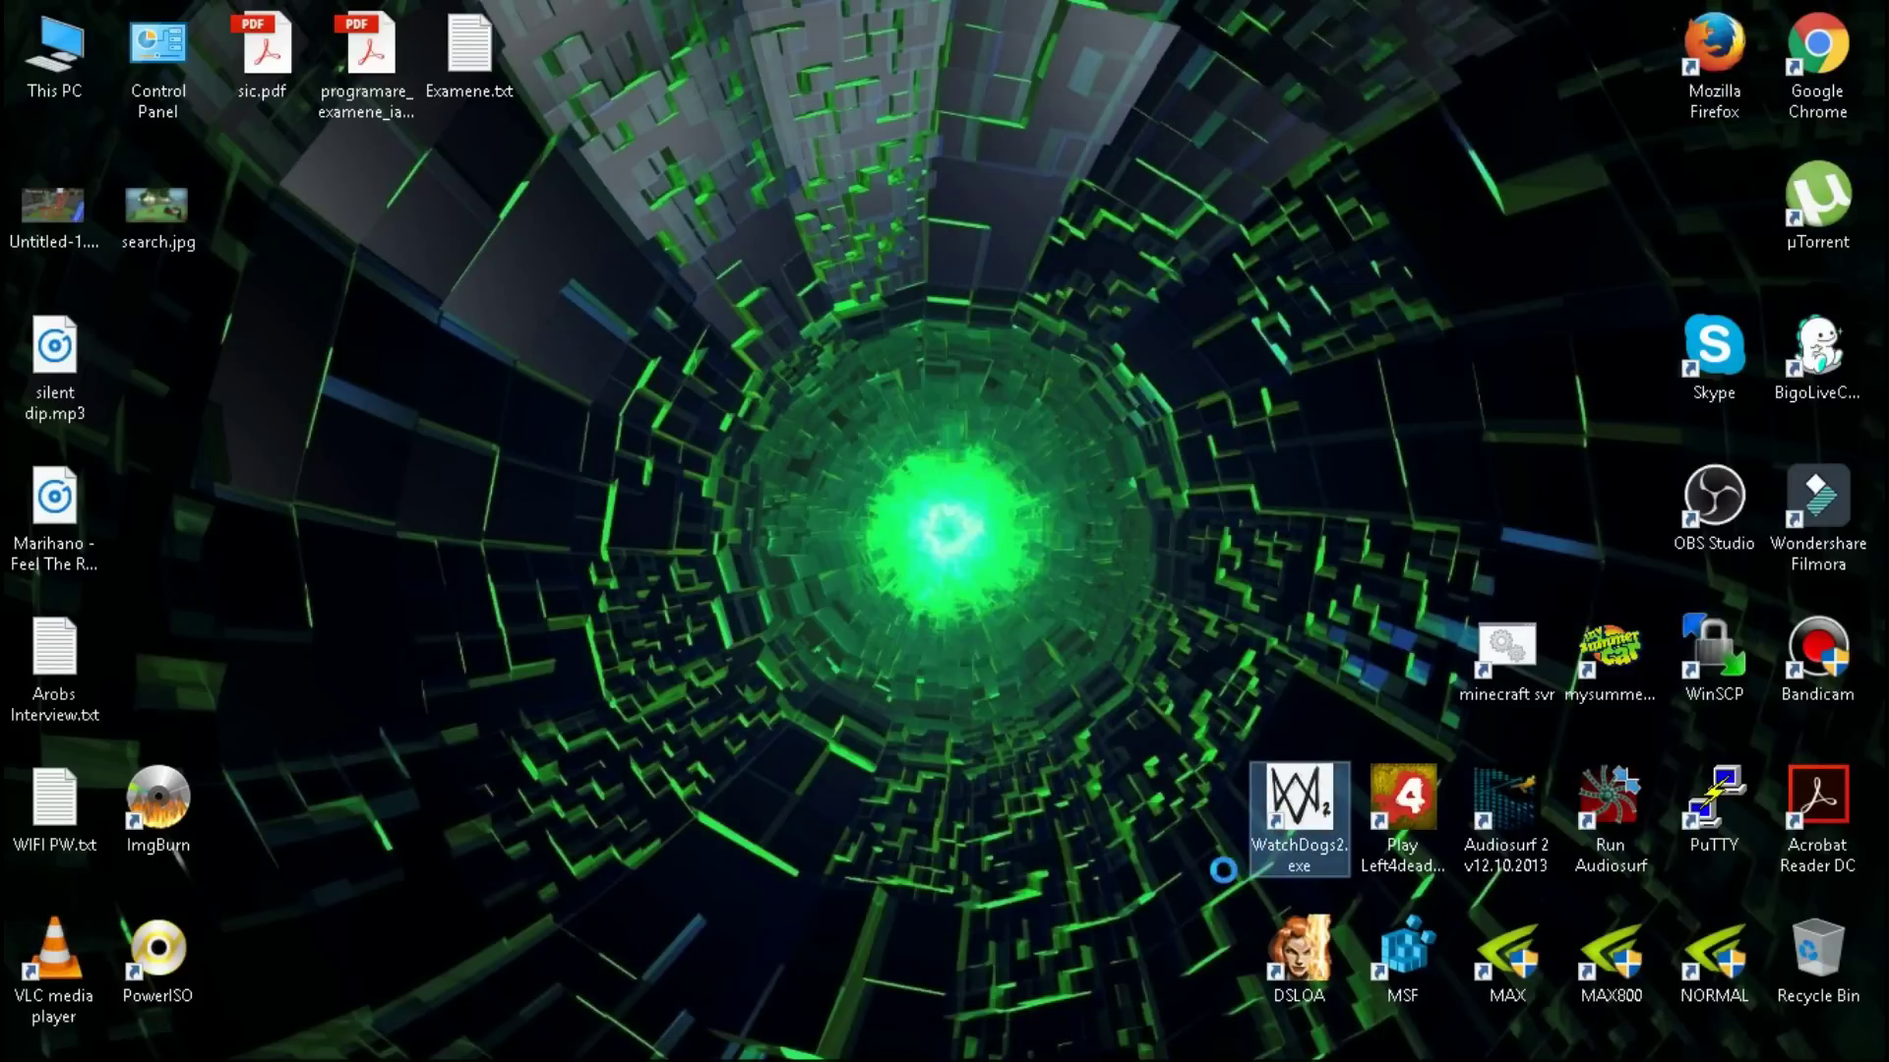
right_click(1251, 876)
left_click(1308, 809)
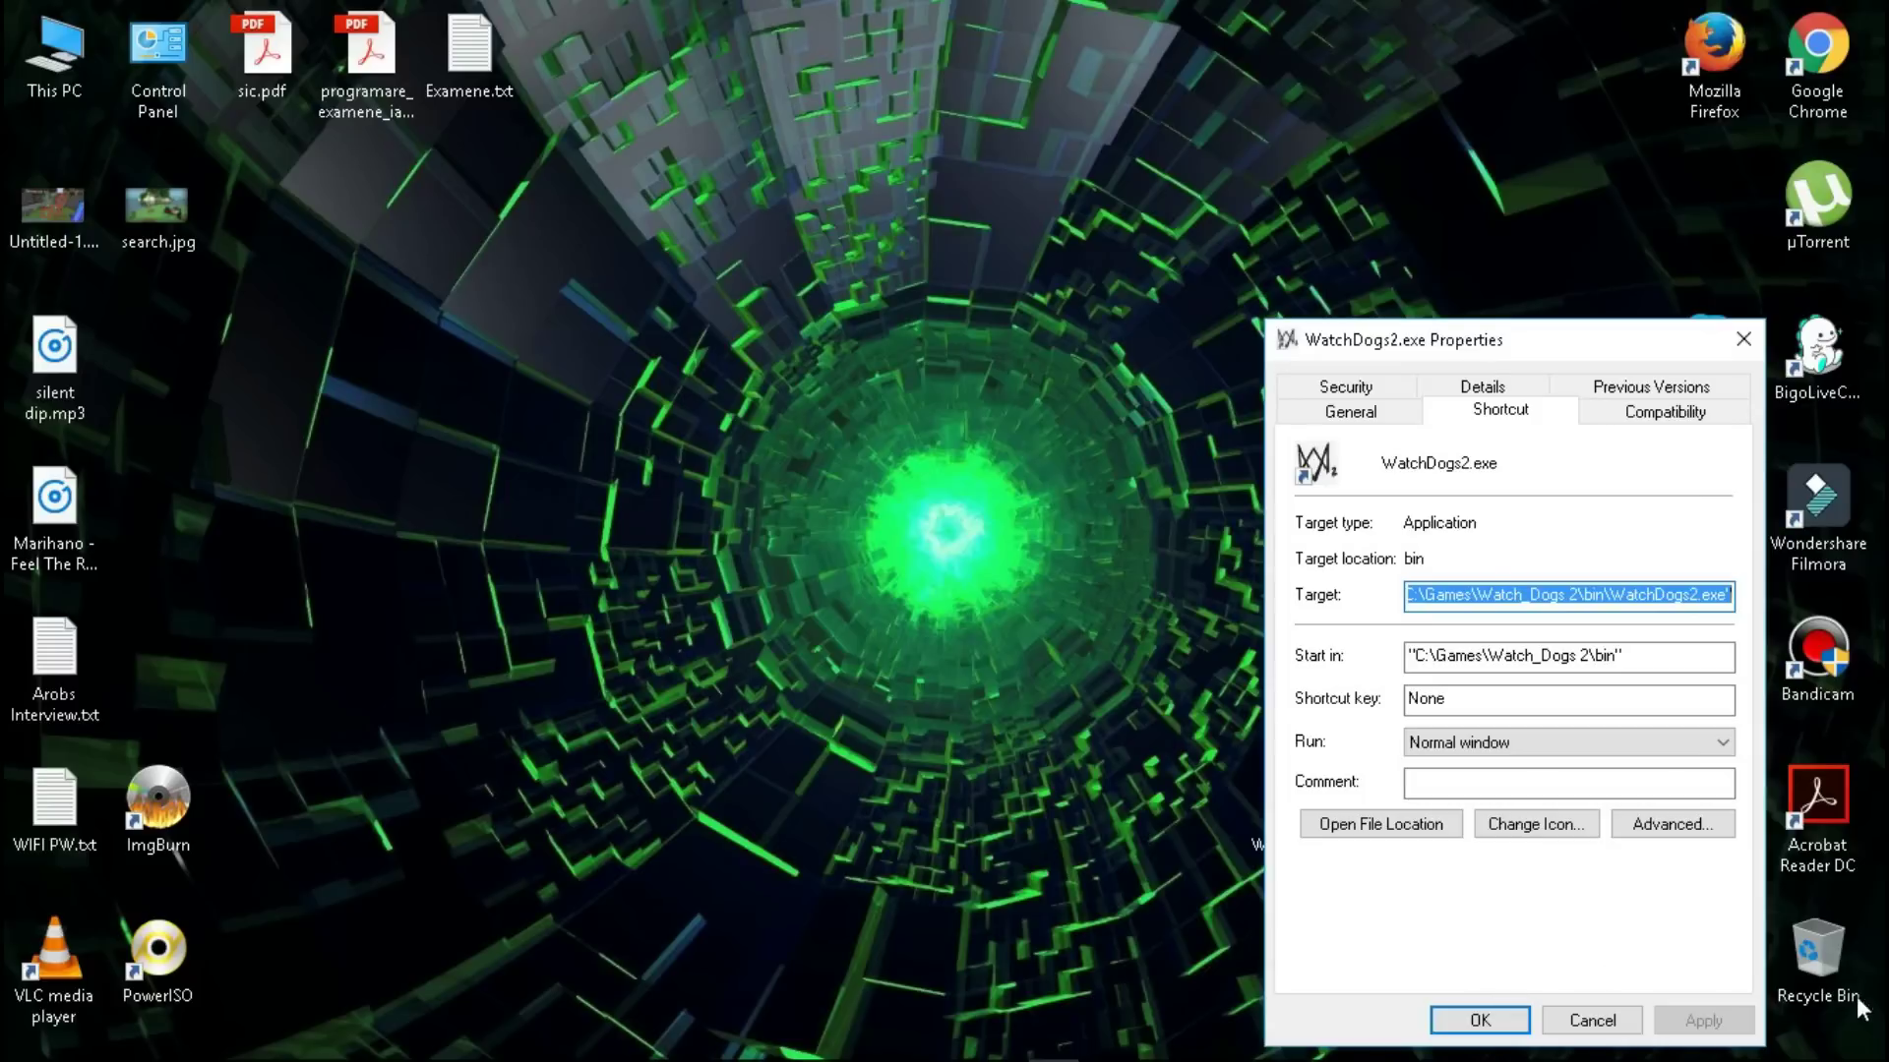
left_click(1726, 596)
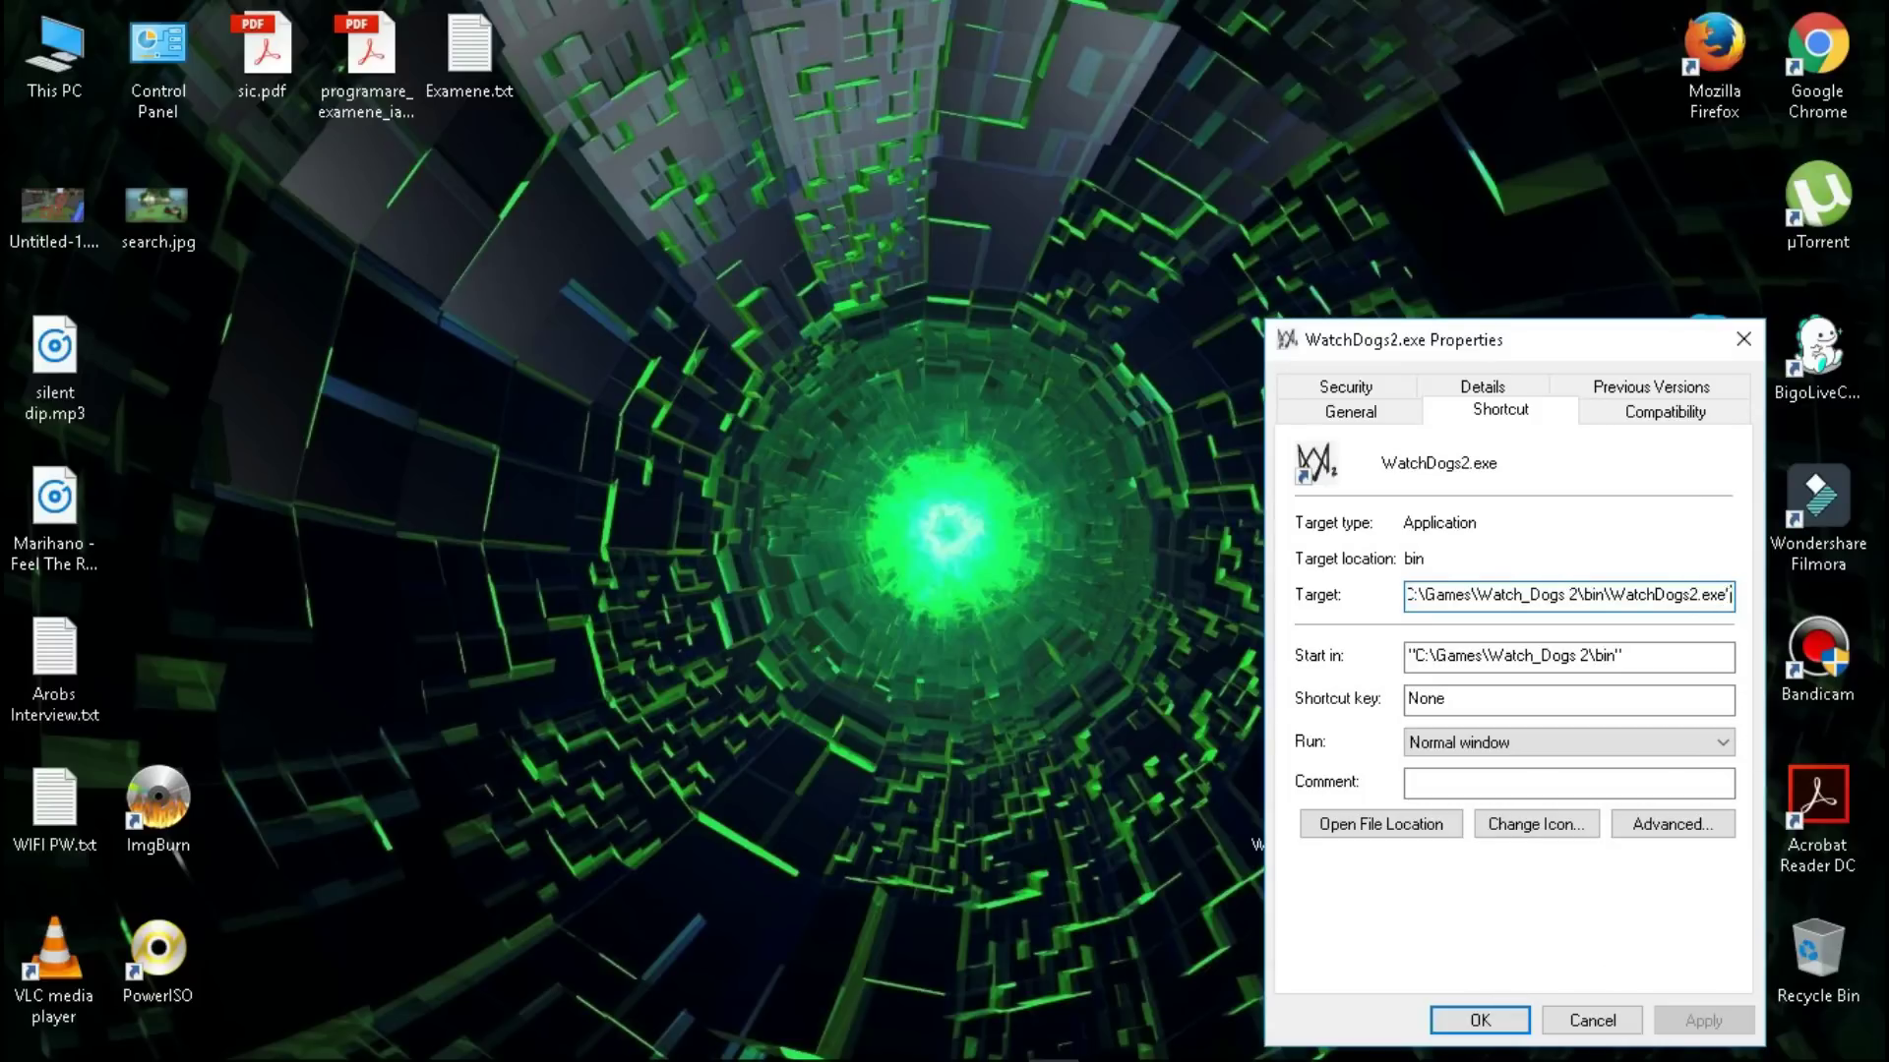
type("-eac_launcher")
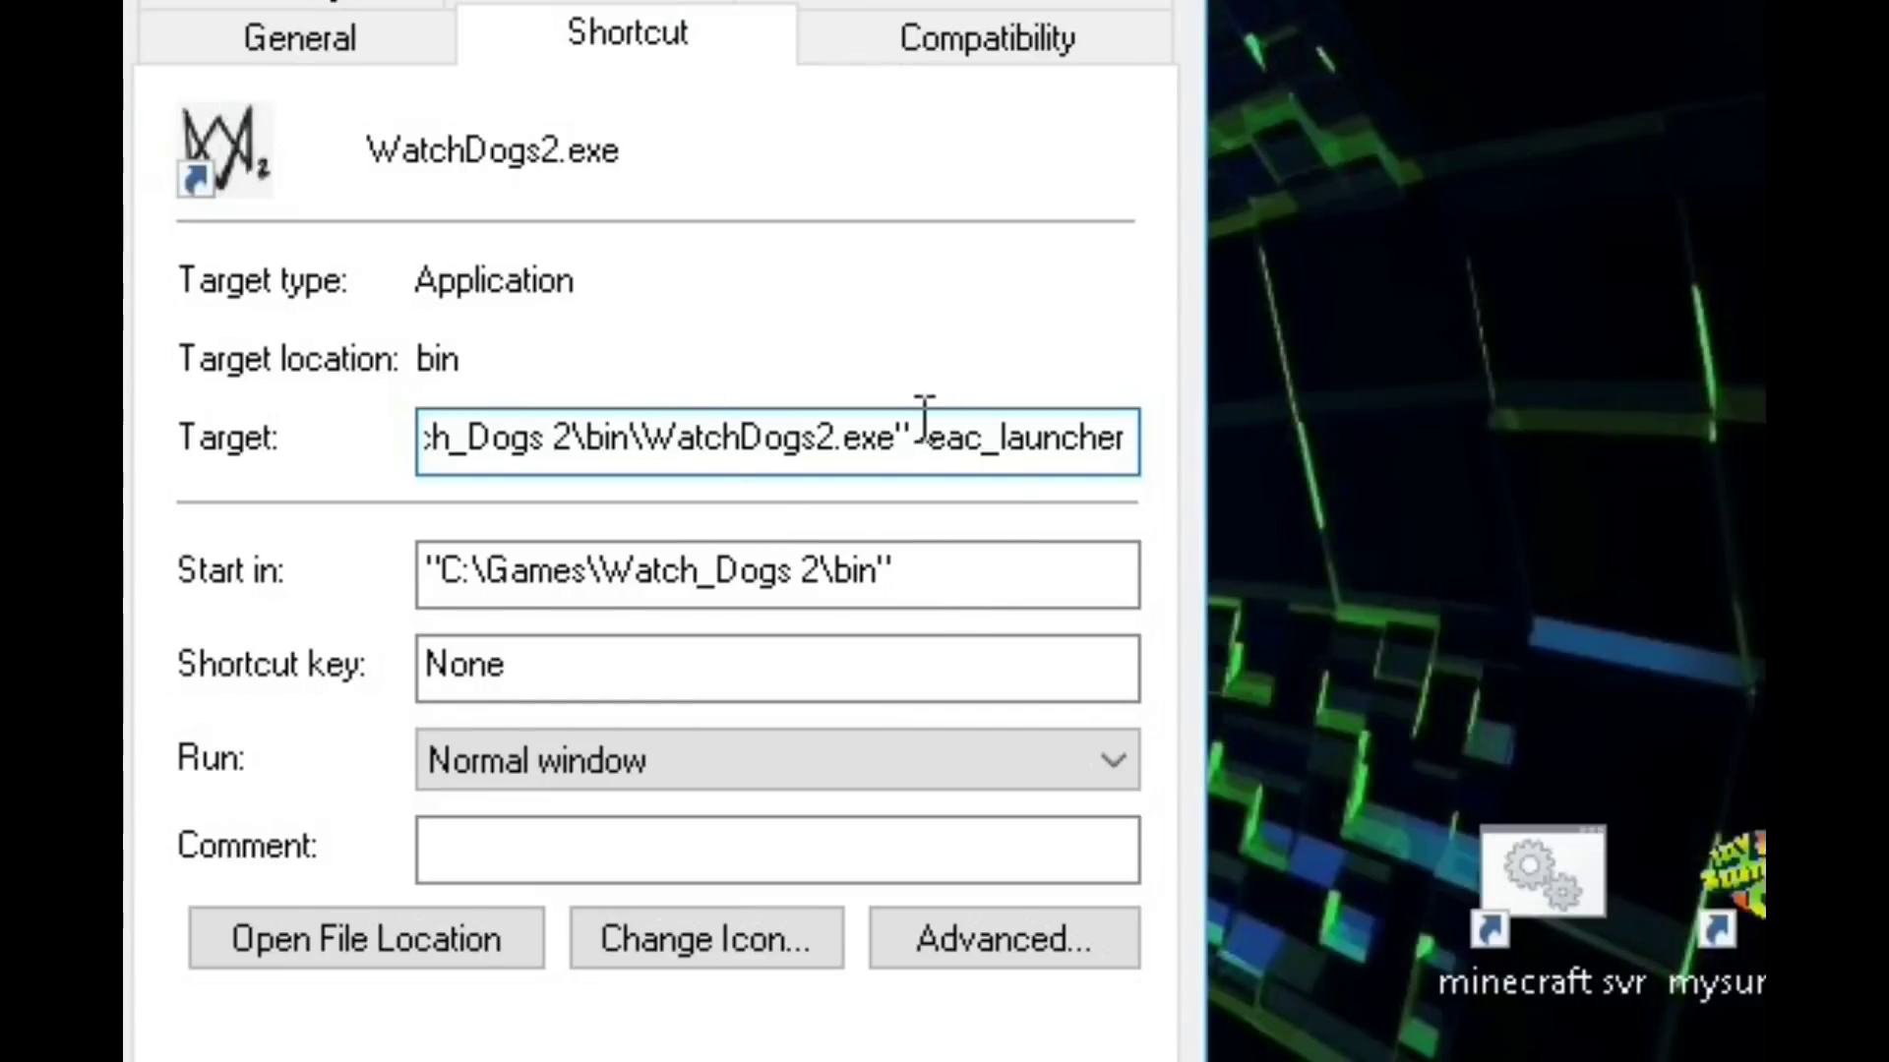
left_click_drag(913, 438, 1176, 445)
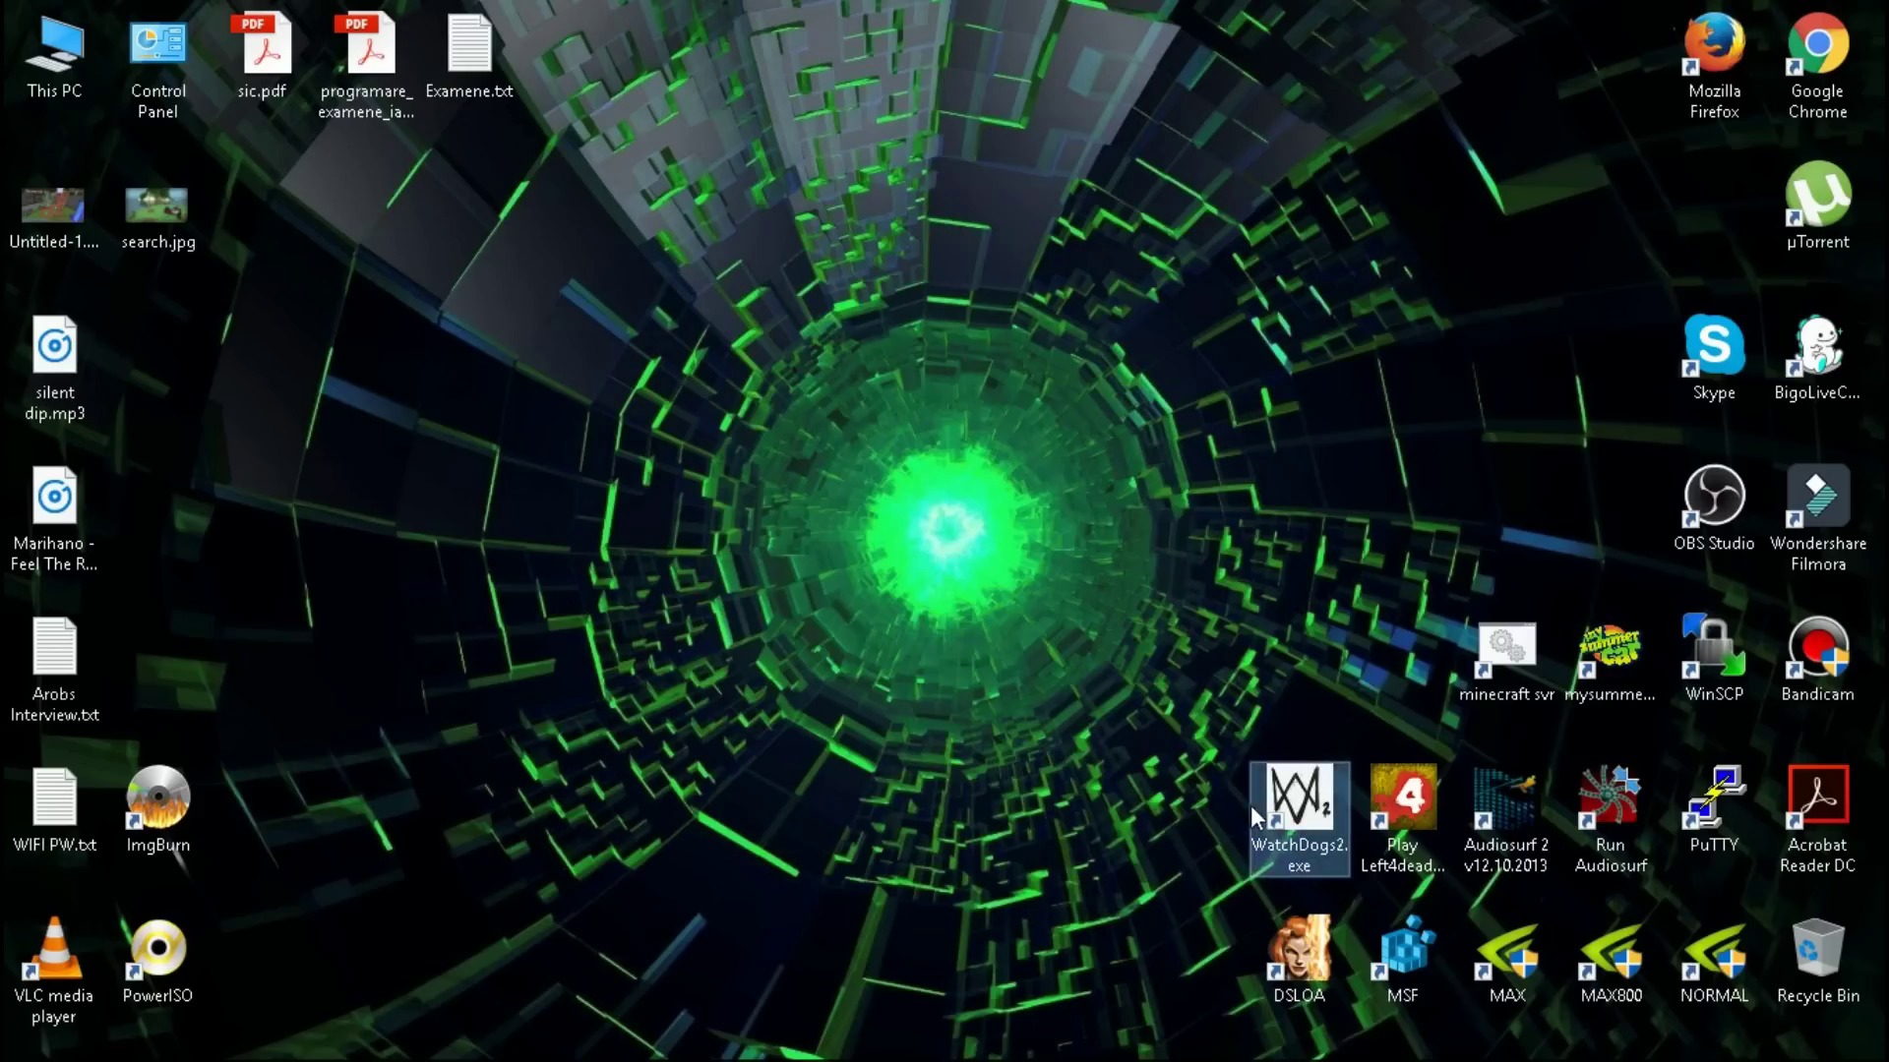
Launch Watch_Dogs 2 from its desktop shortcut and set the game's video adapter to NVIDIA GeForce GT 420M.
double_click(1249, 805)
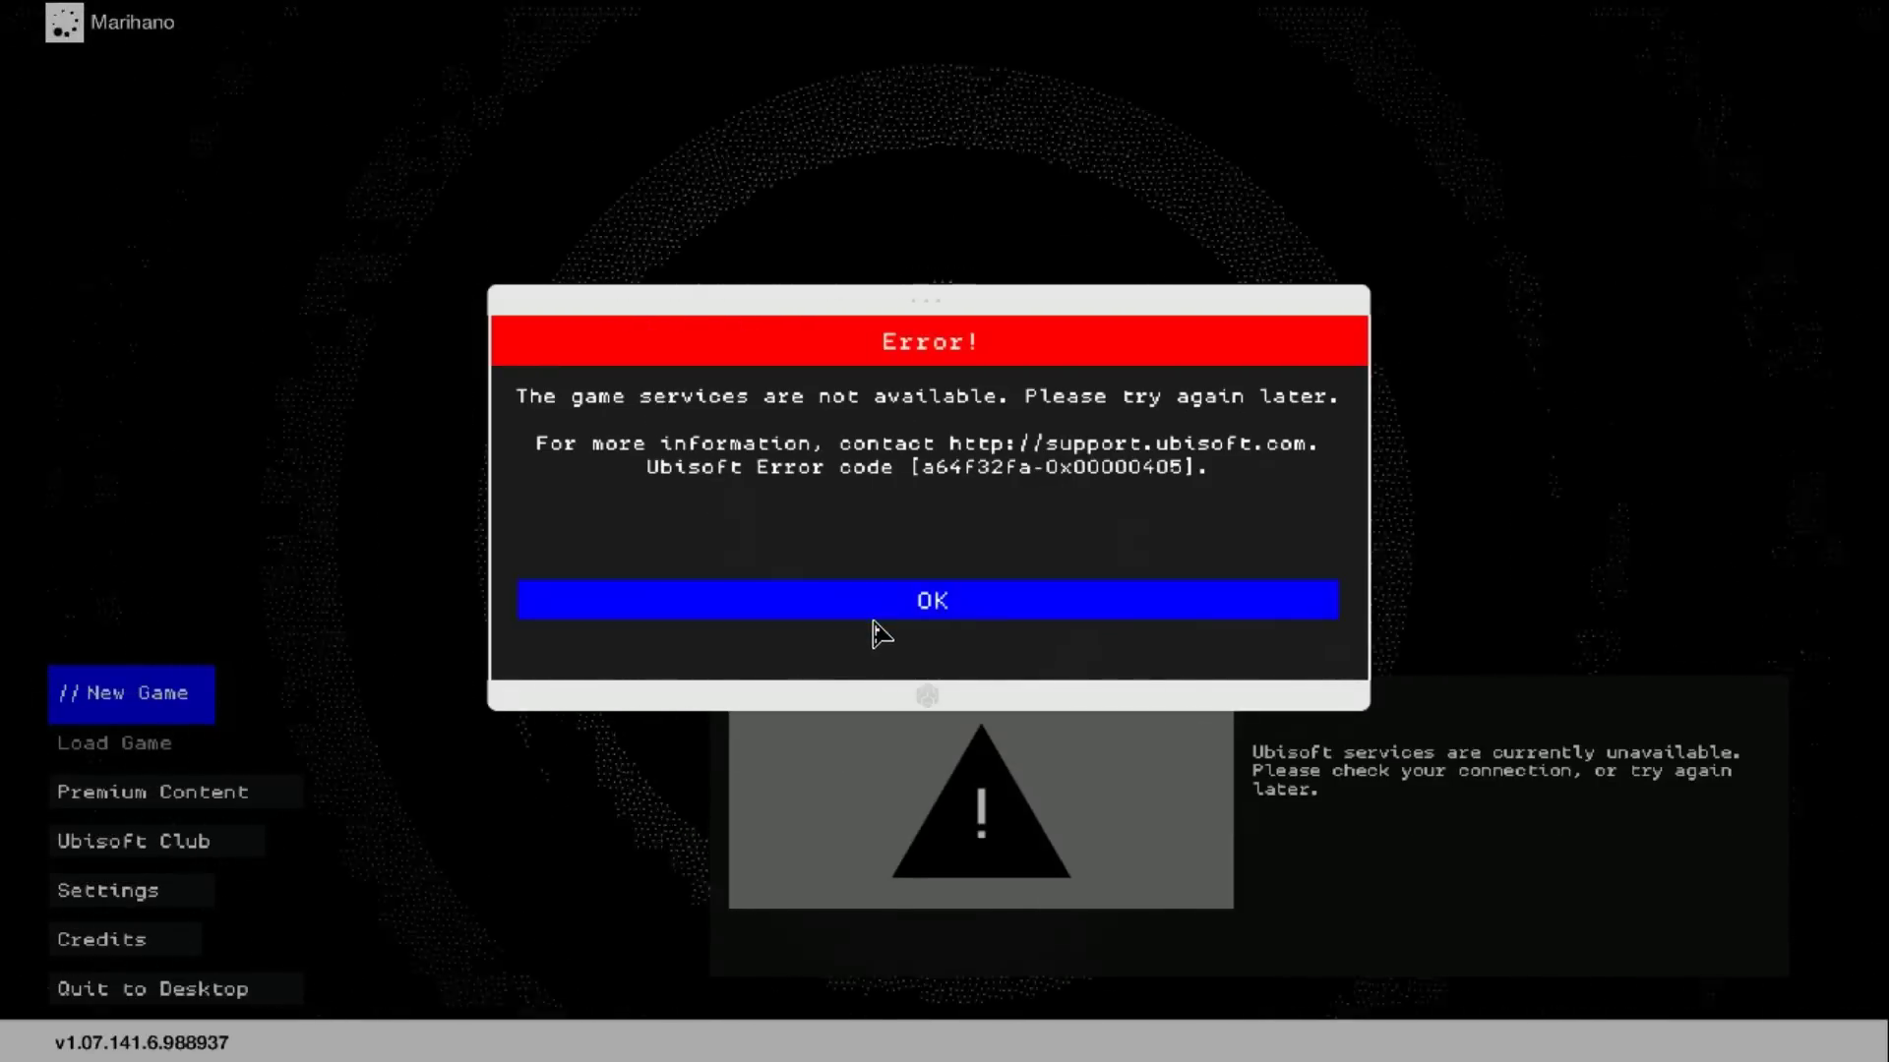
left_click(1062, 605)
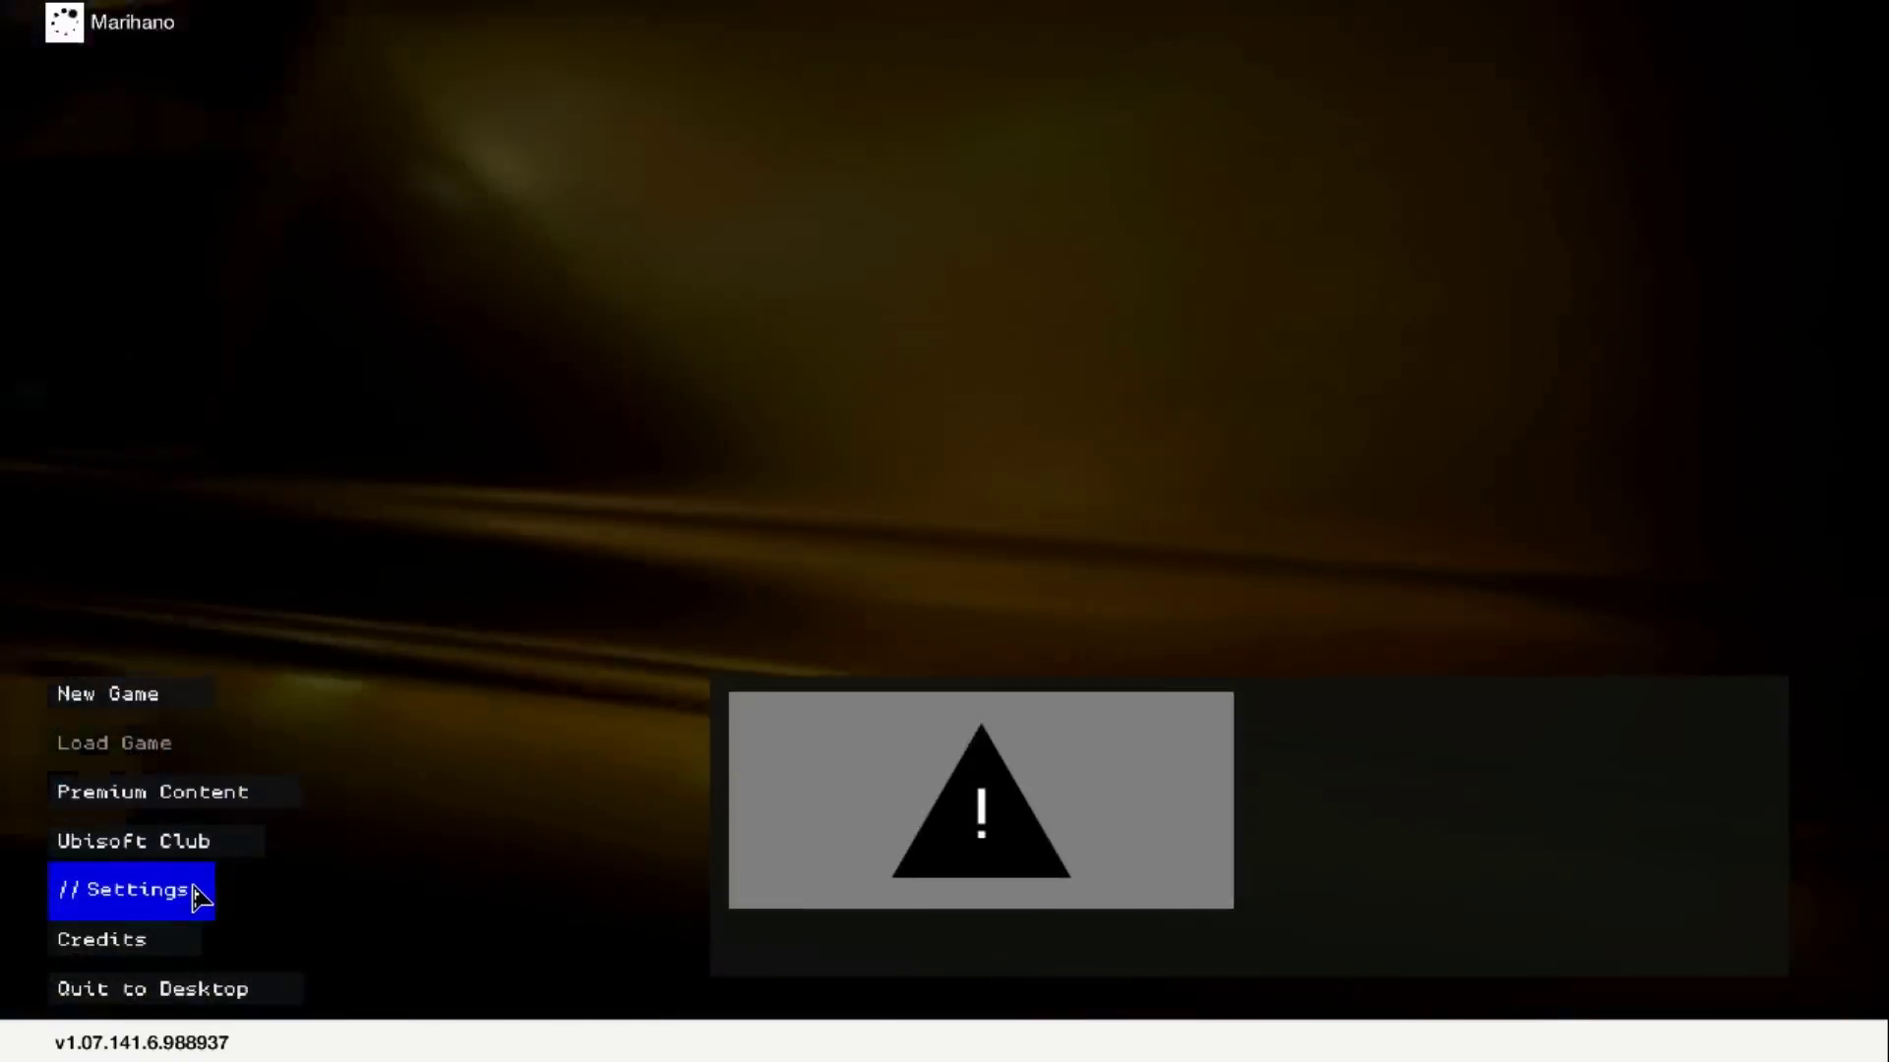
left_click(197, 891)
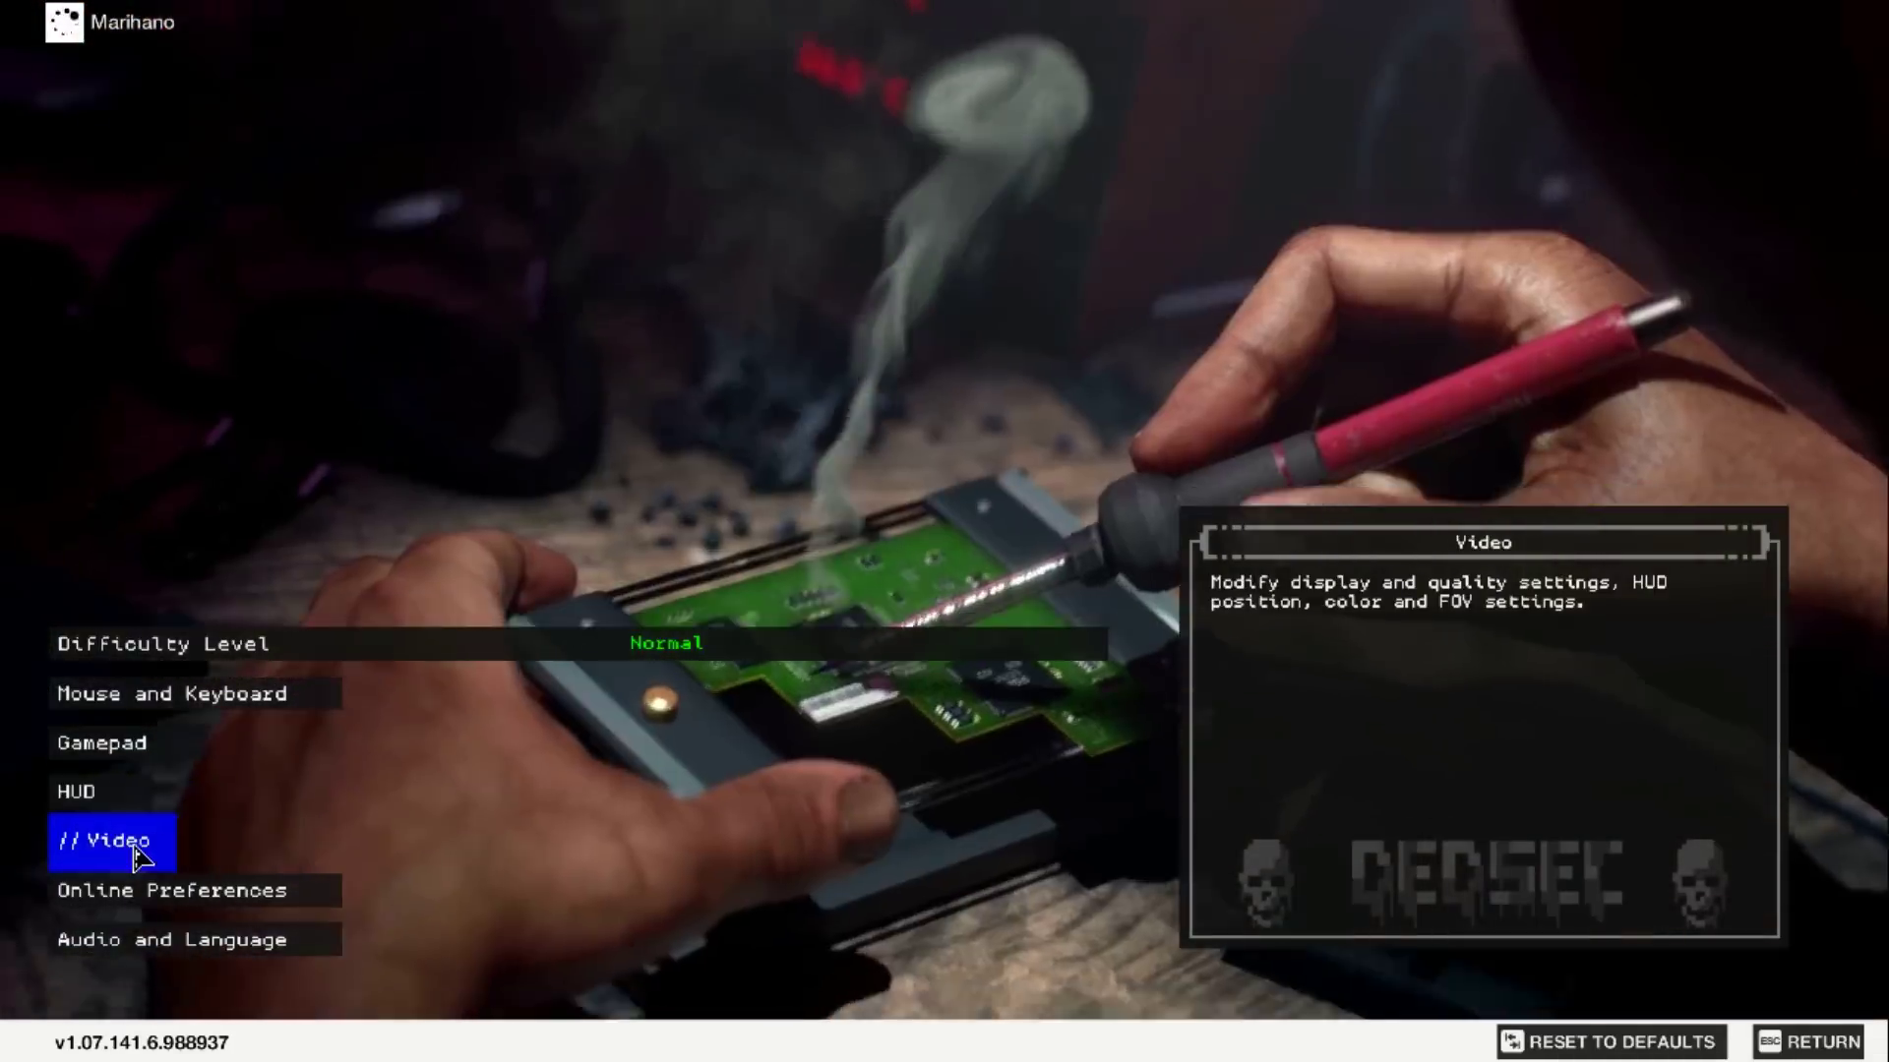
left_click(138, 856)
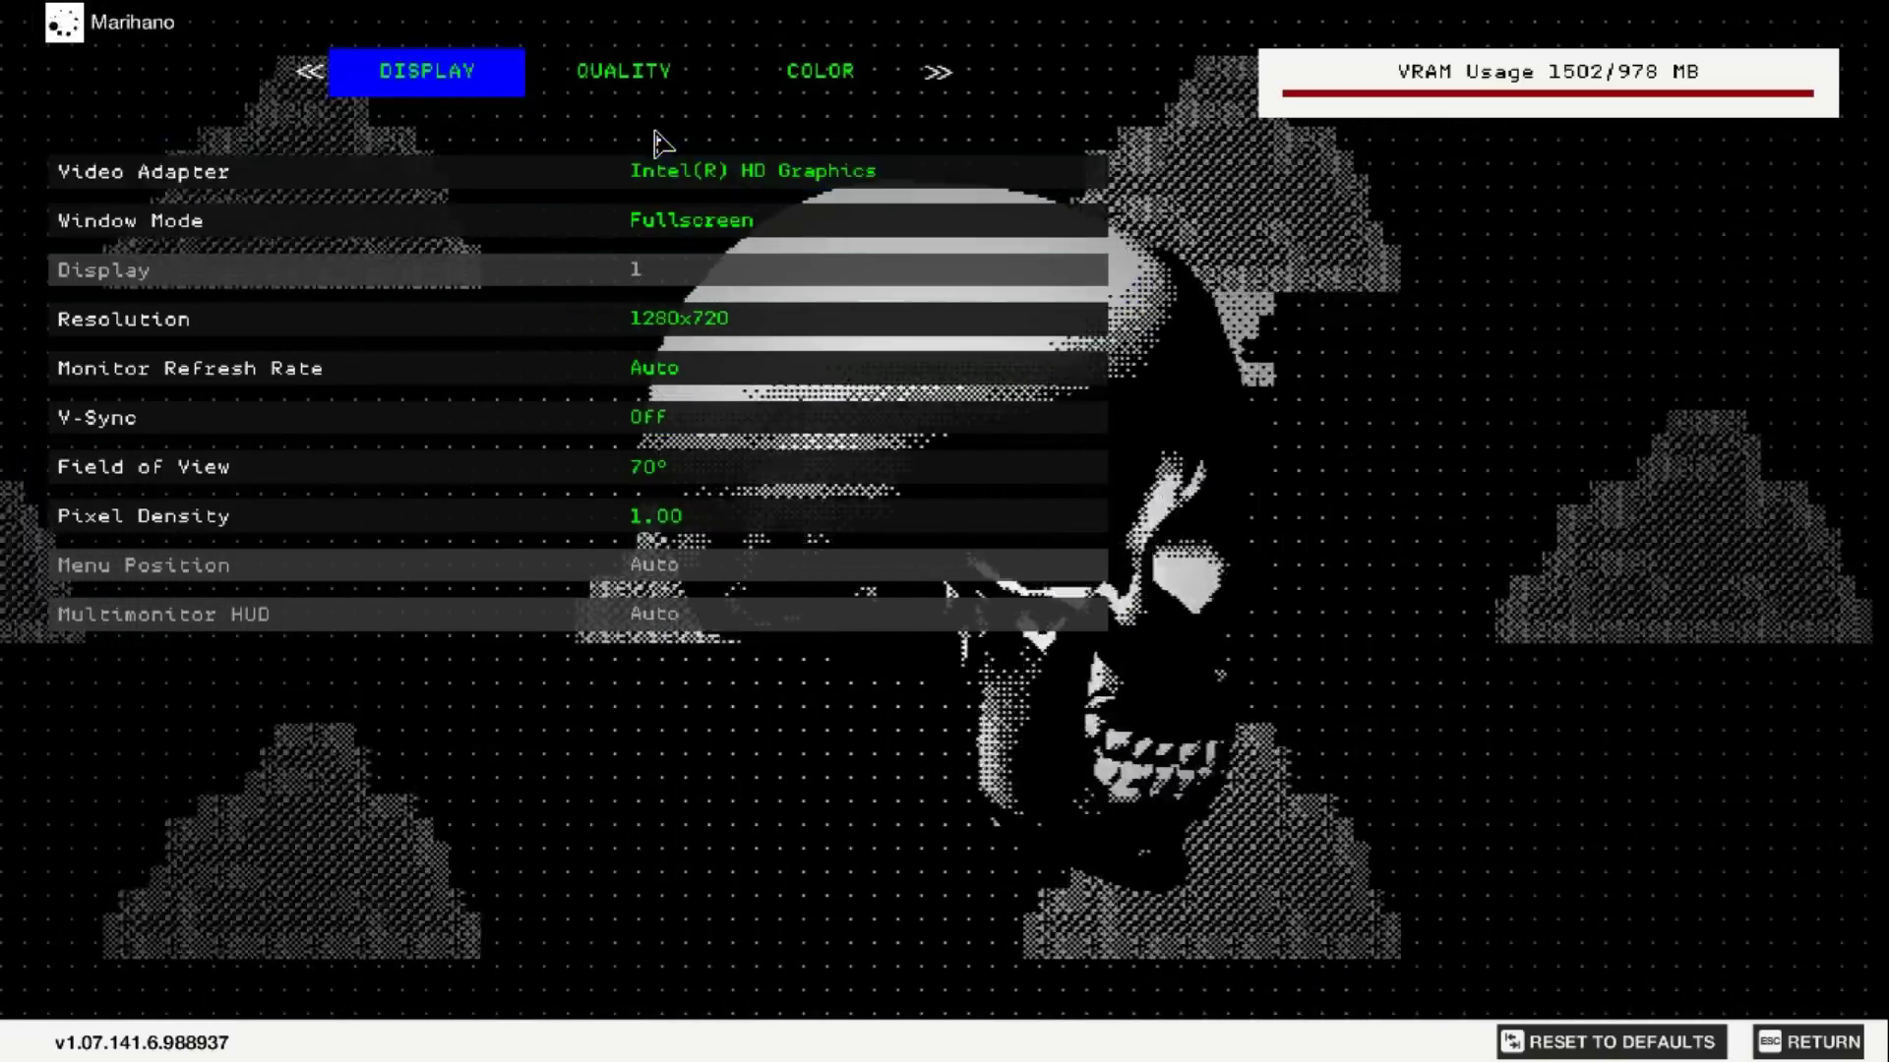
left_click(919, 174)
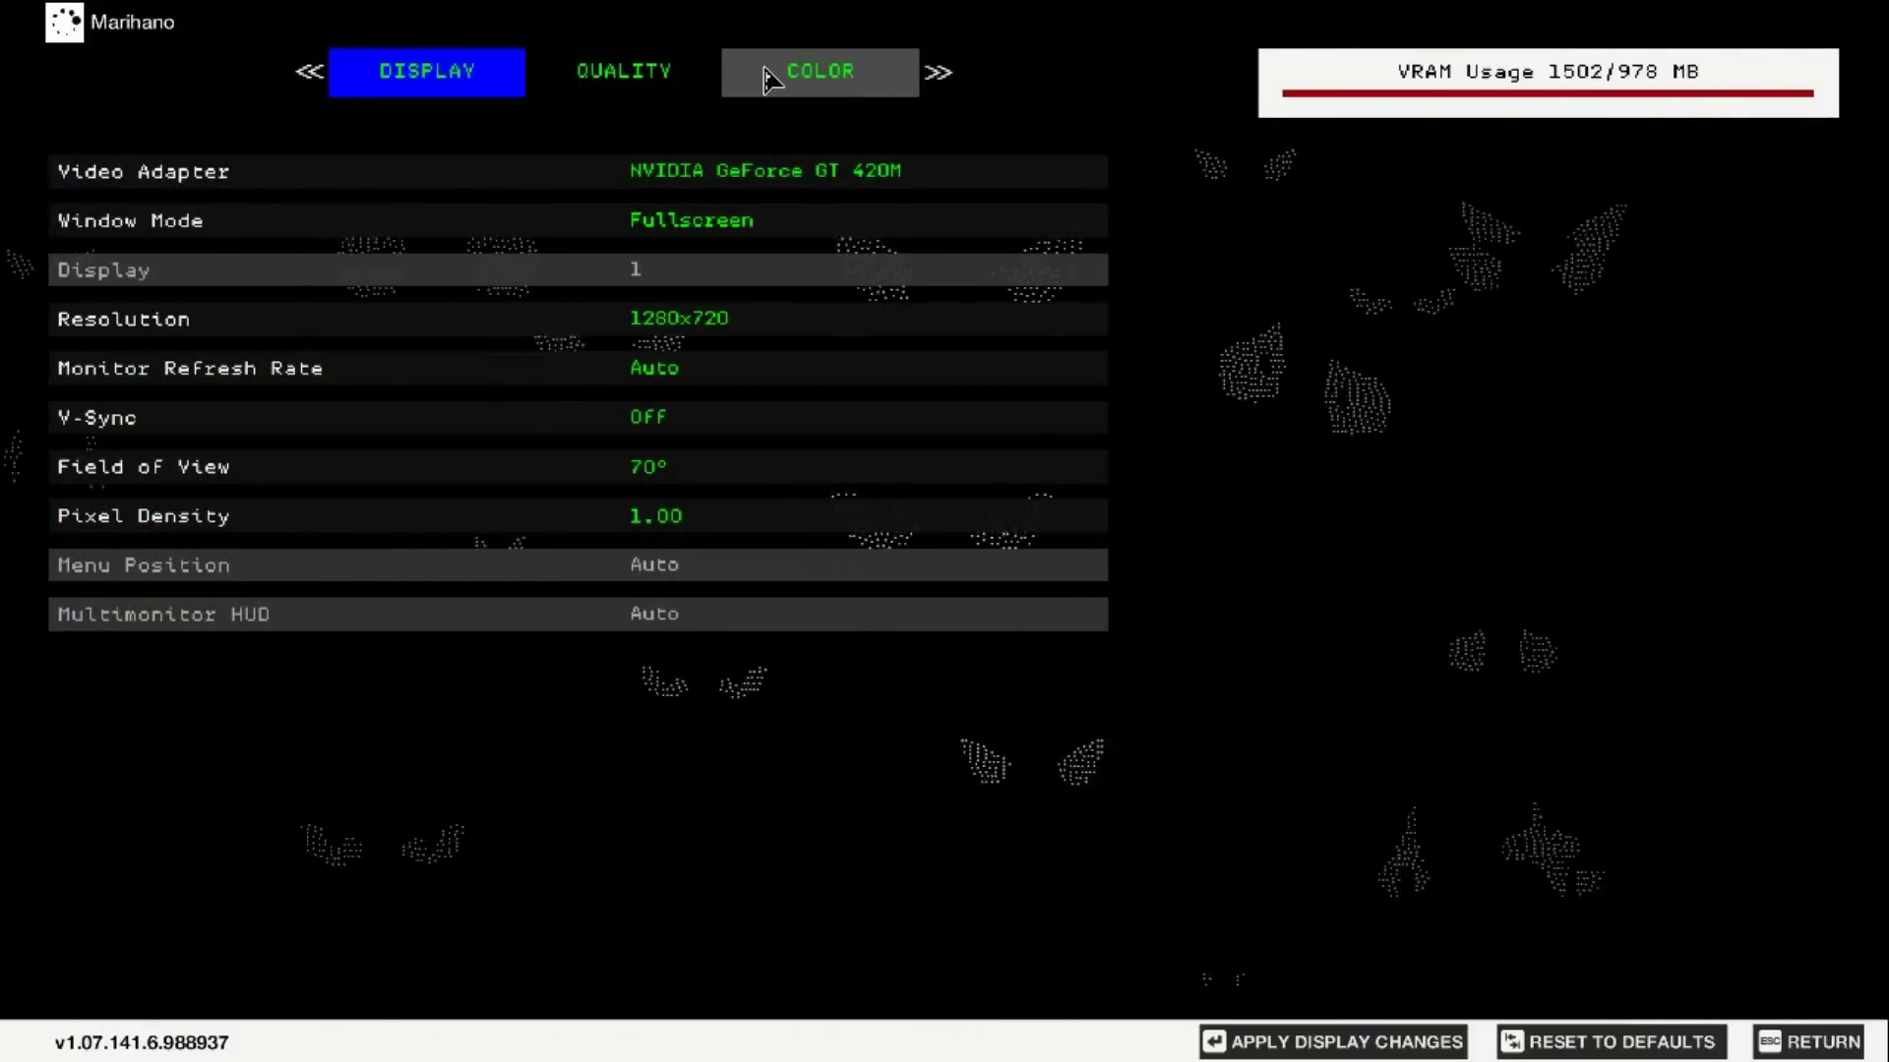
left_click(641, 86)
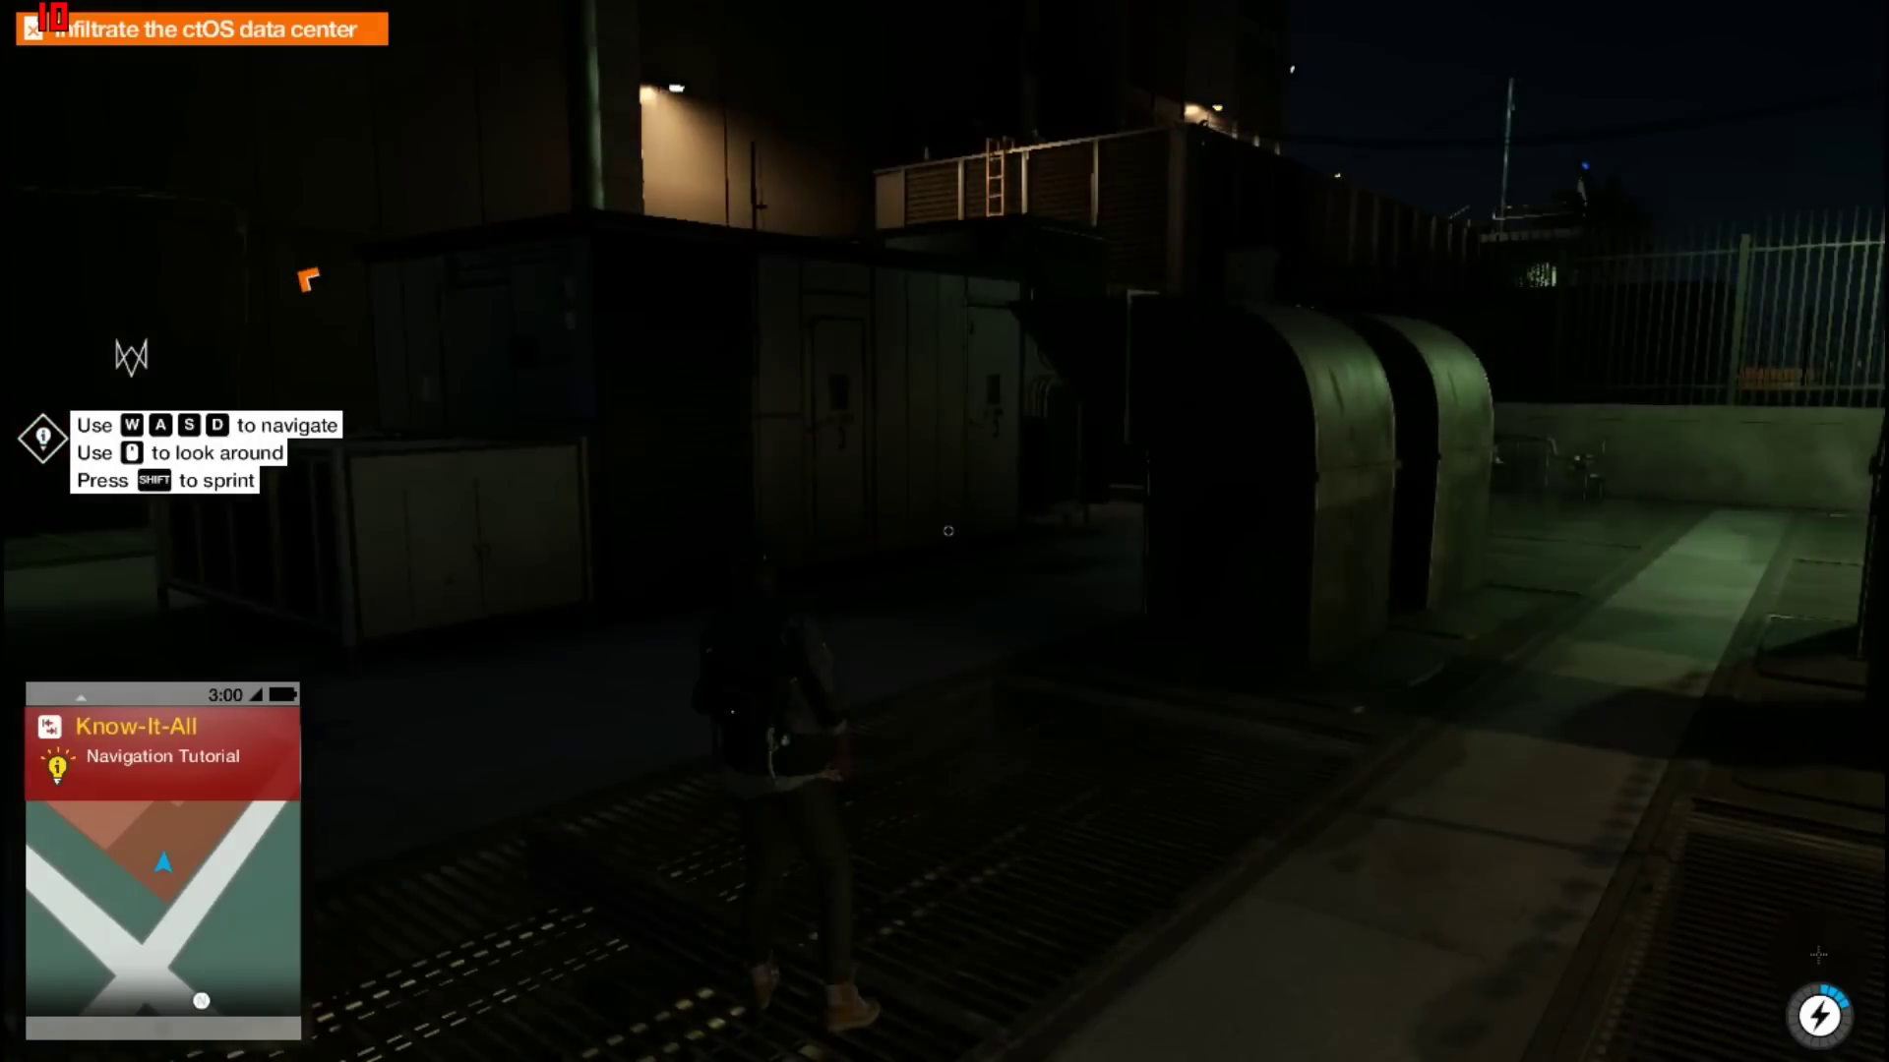
key("w")
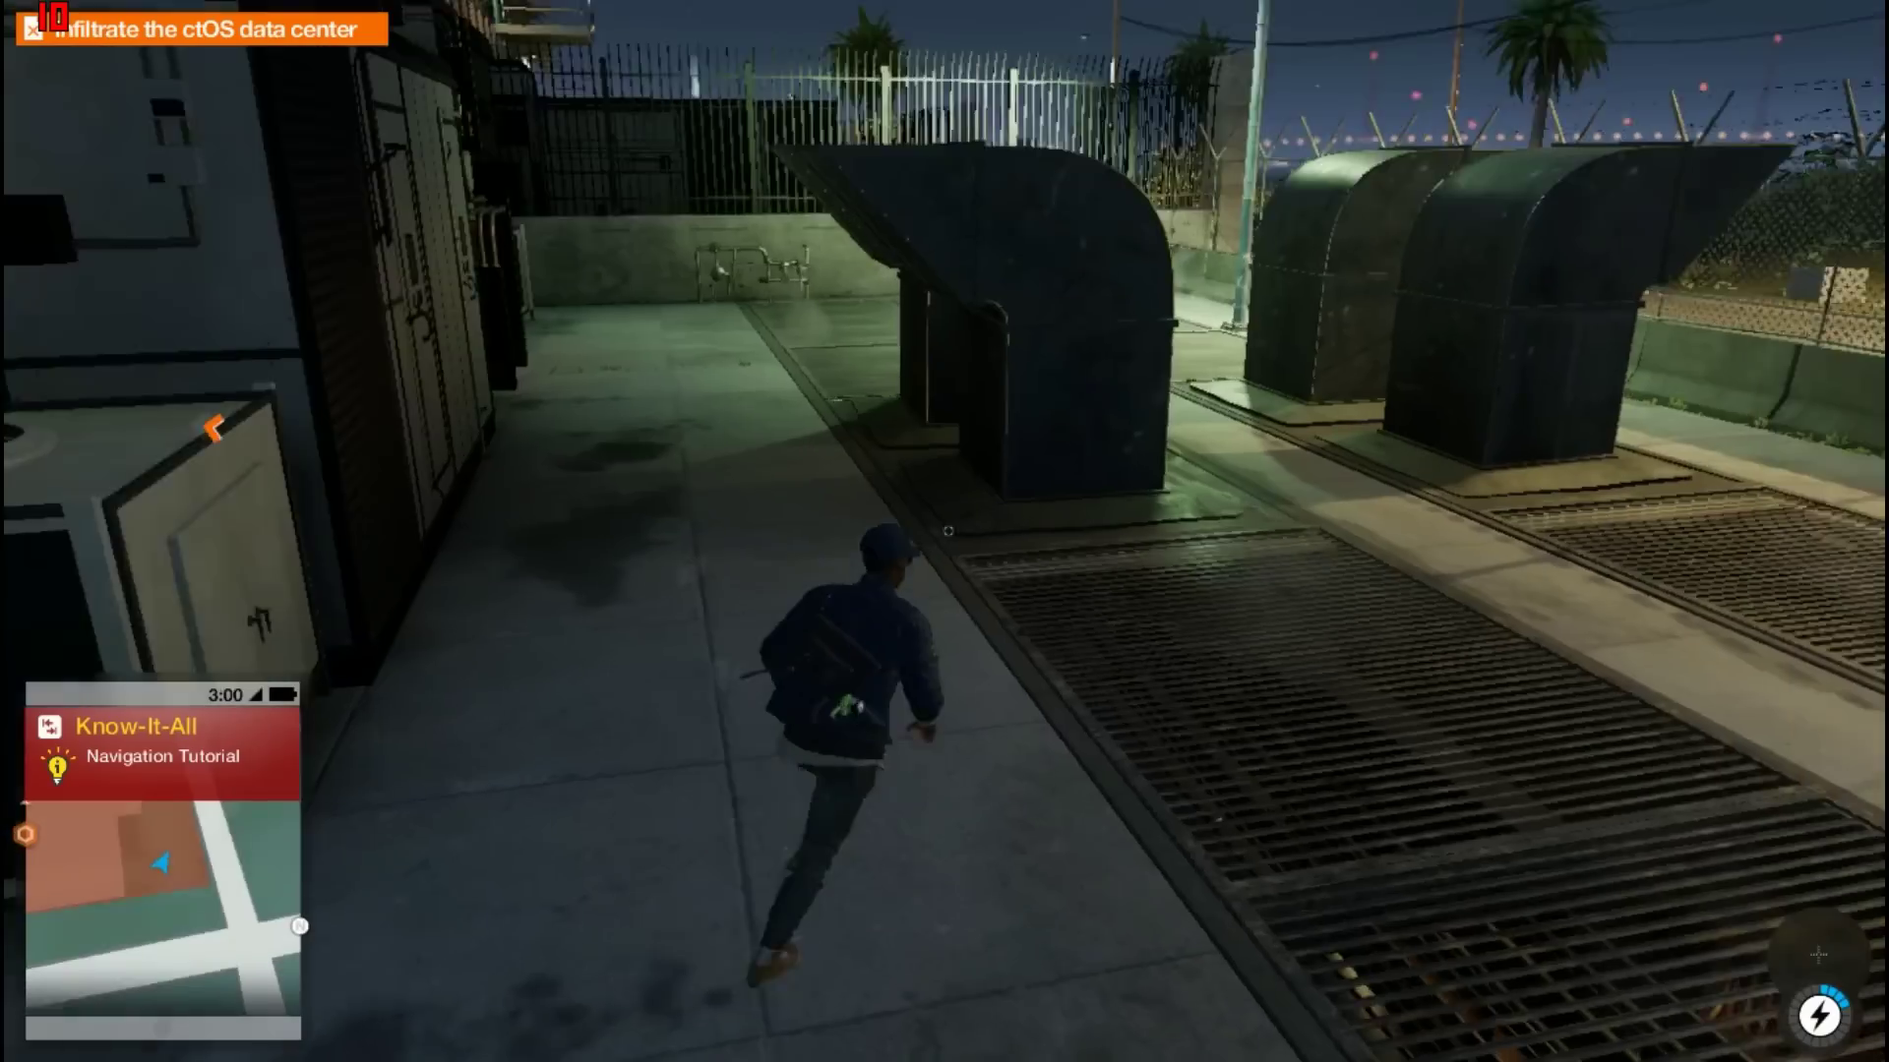
key("w")
key("w")
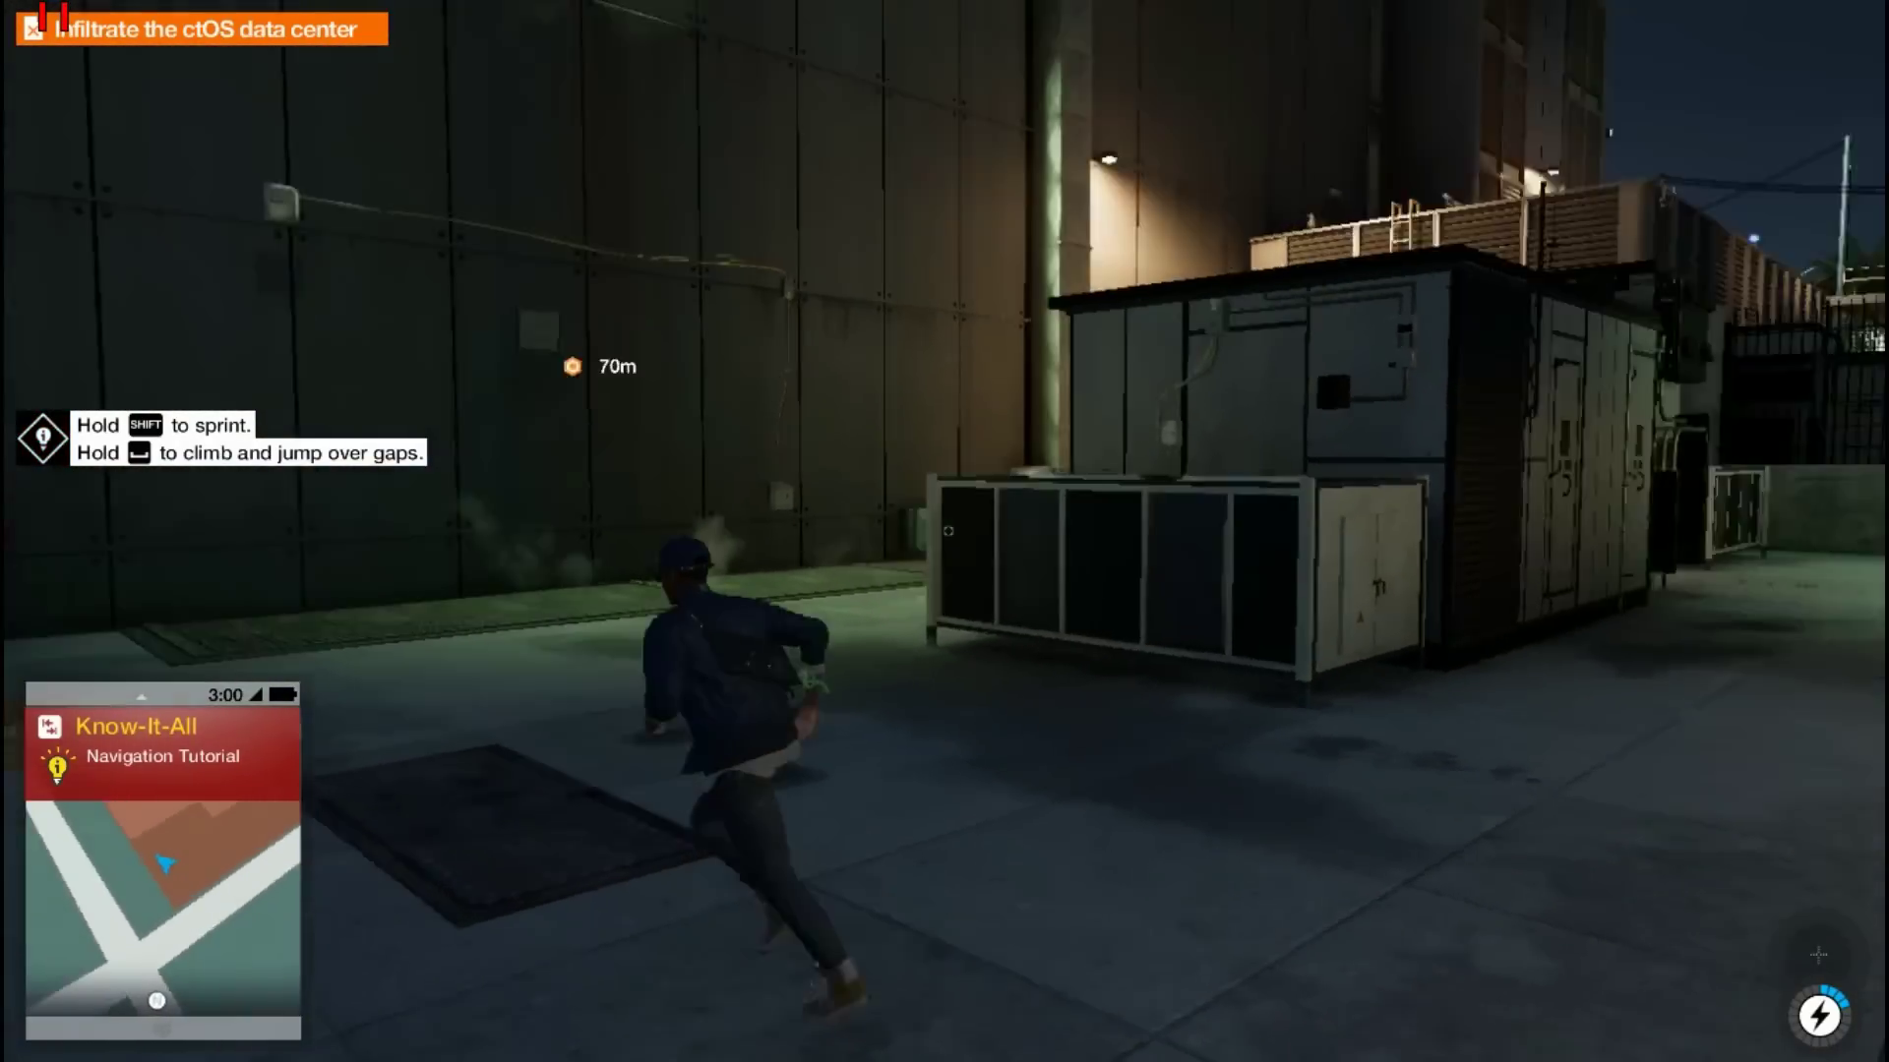
key("w")
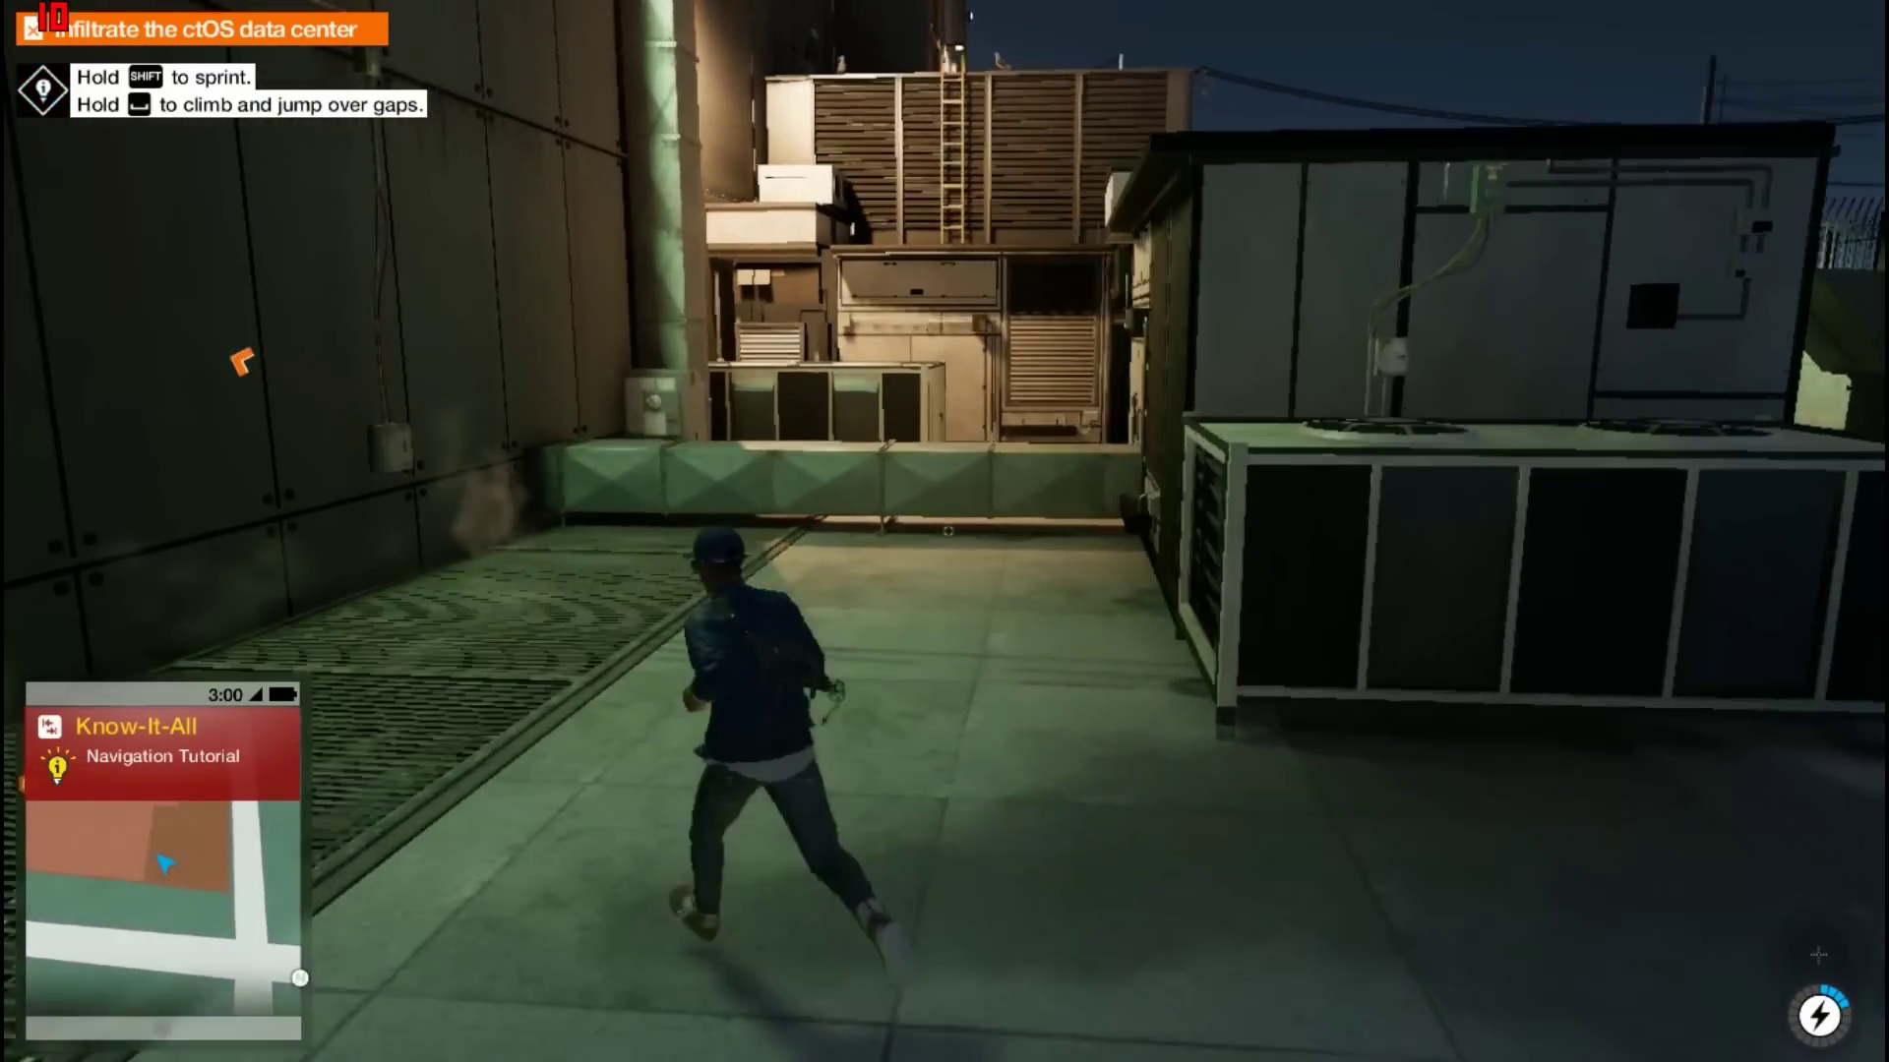
key("w")
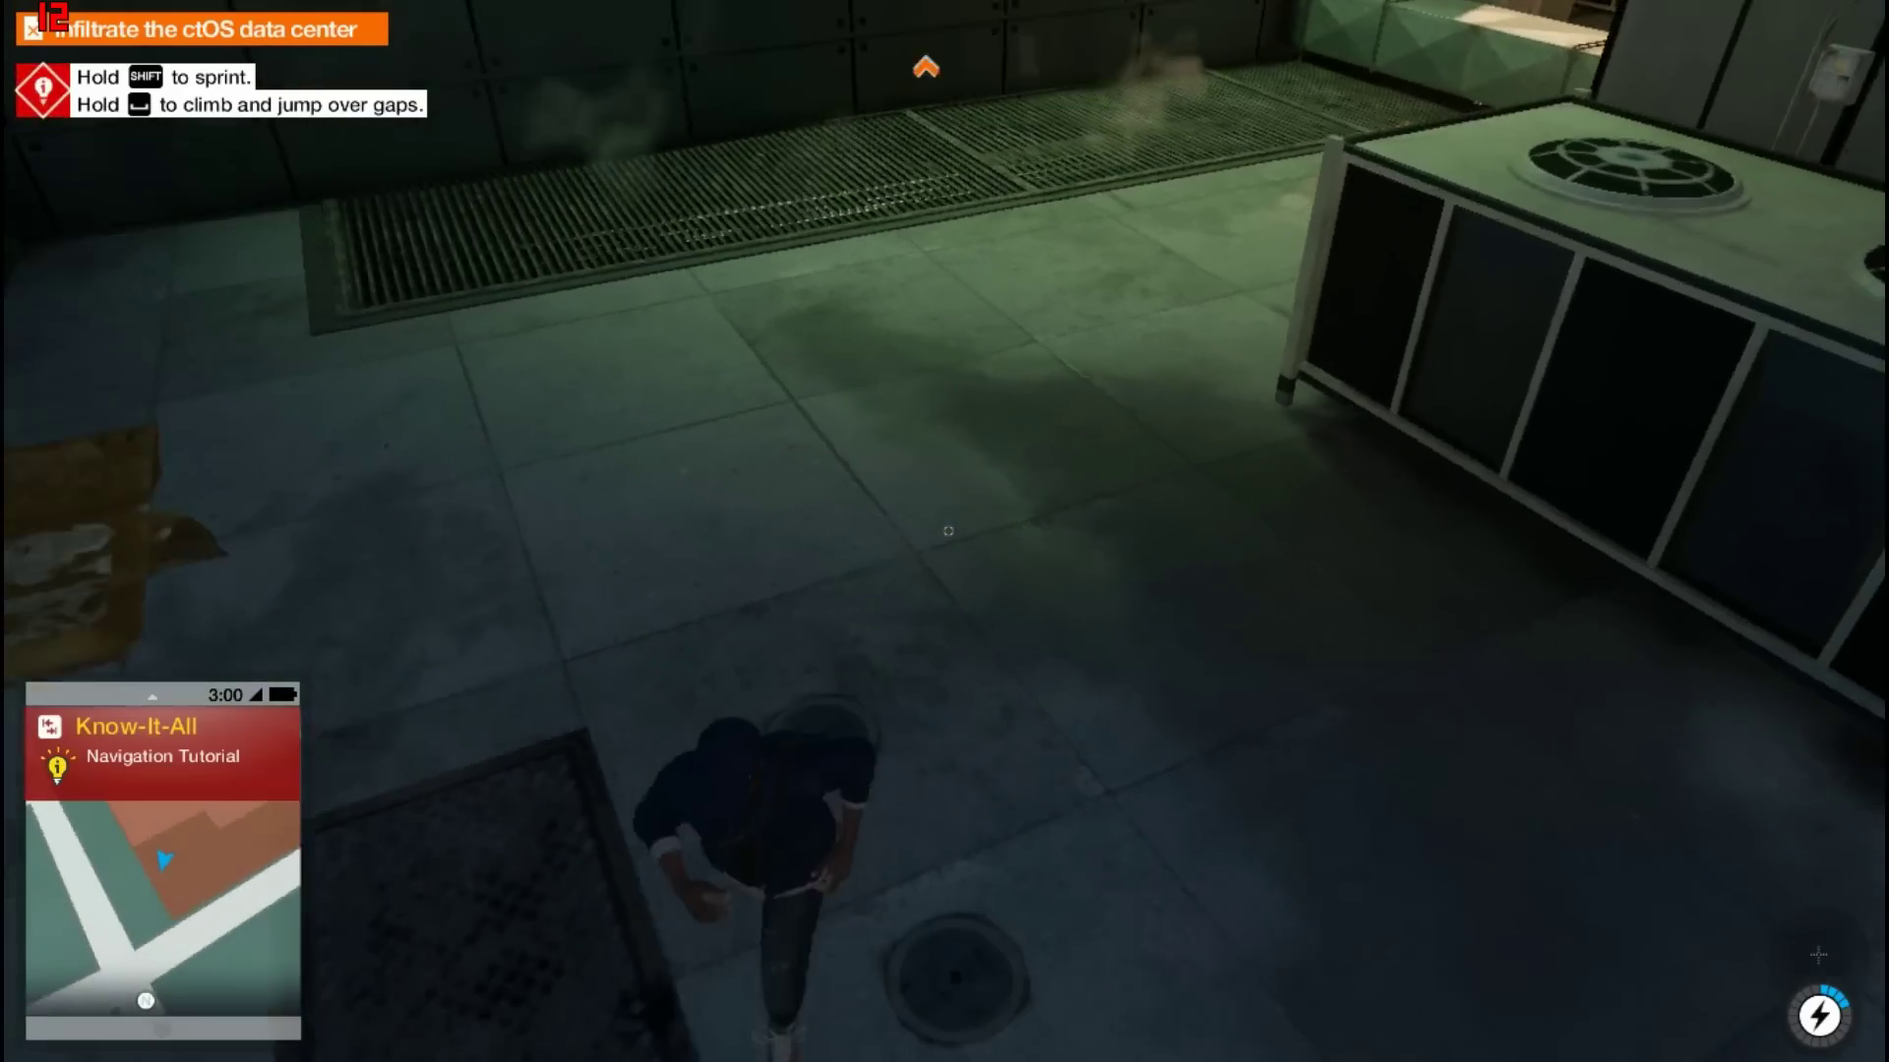
key("w")
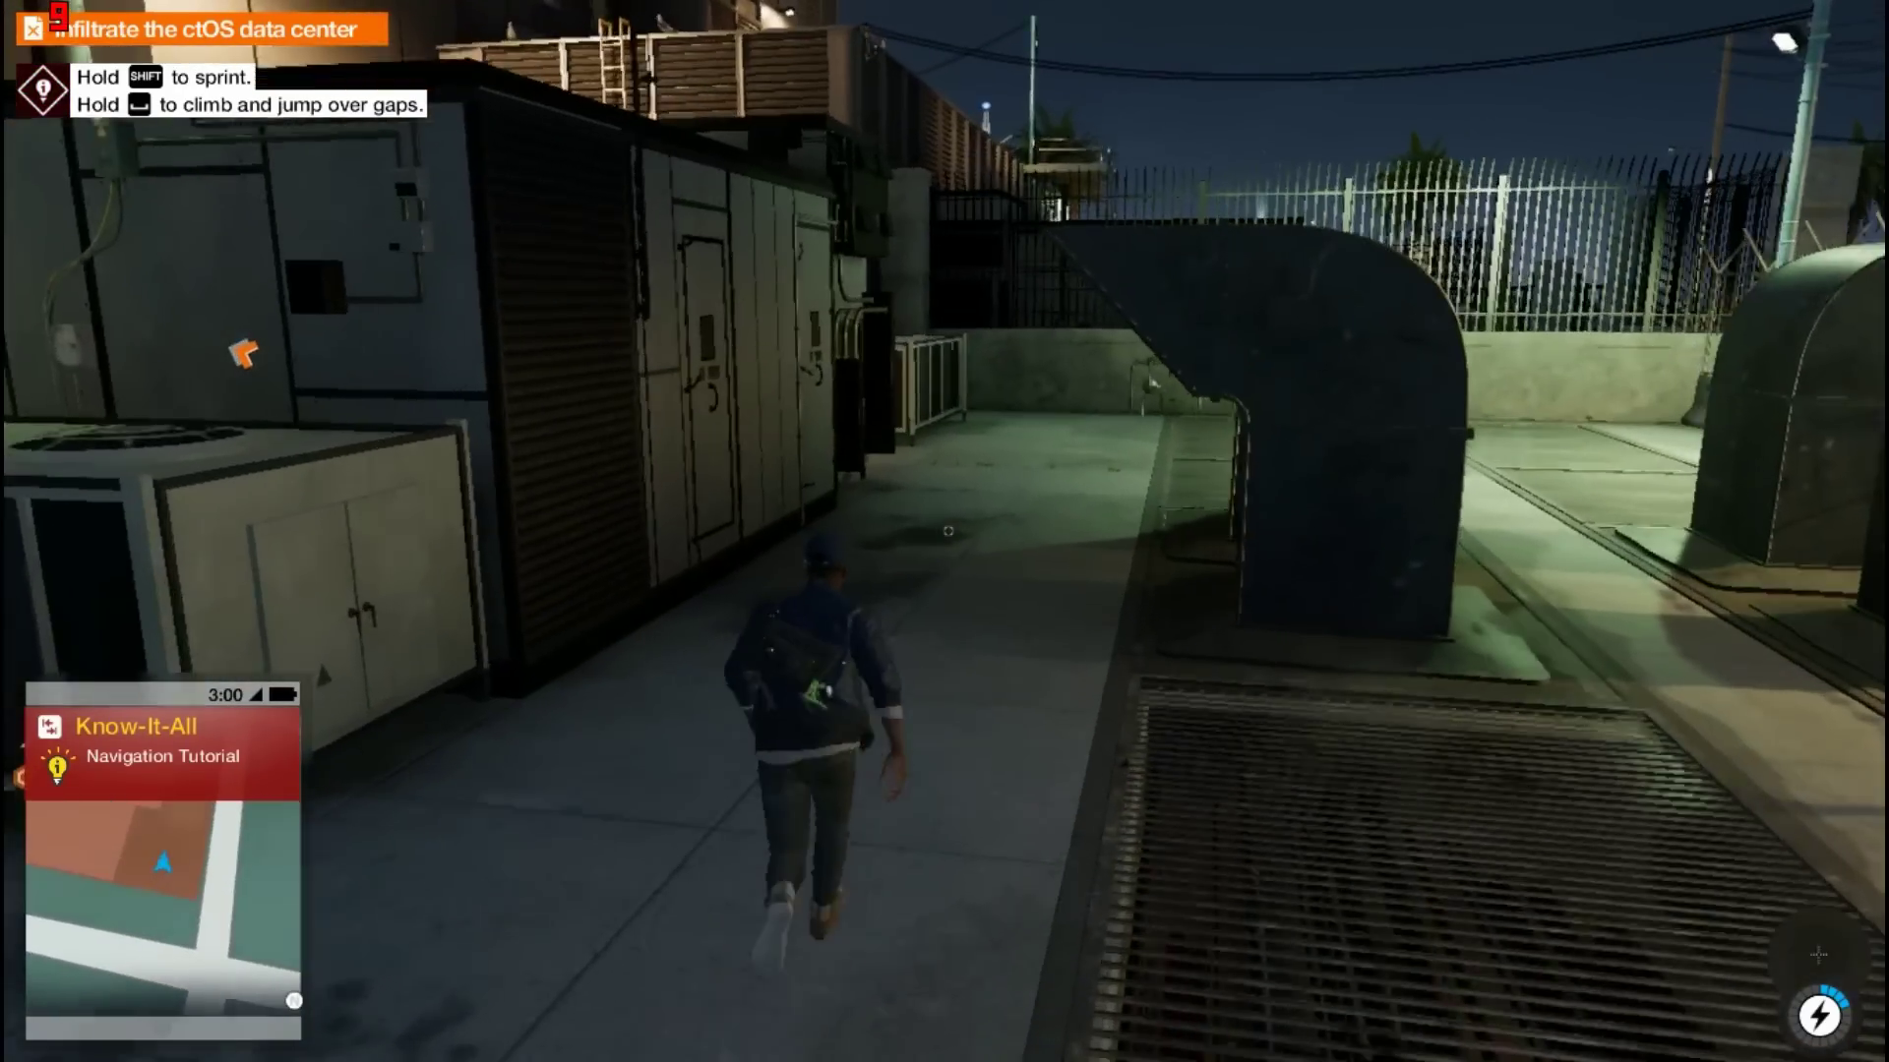
key("w")
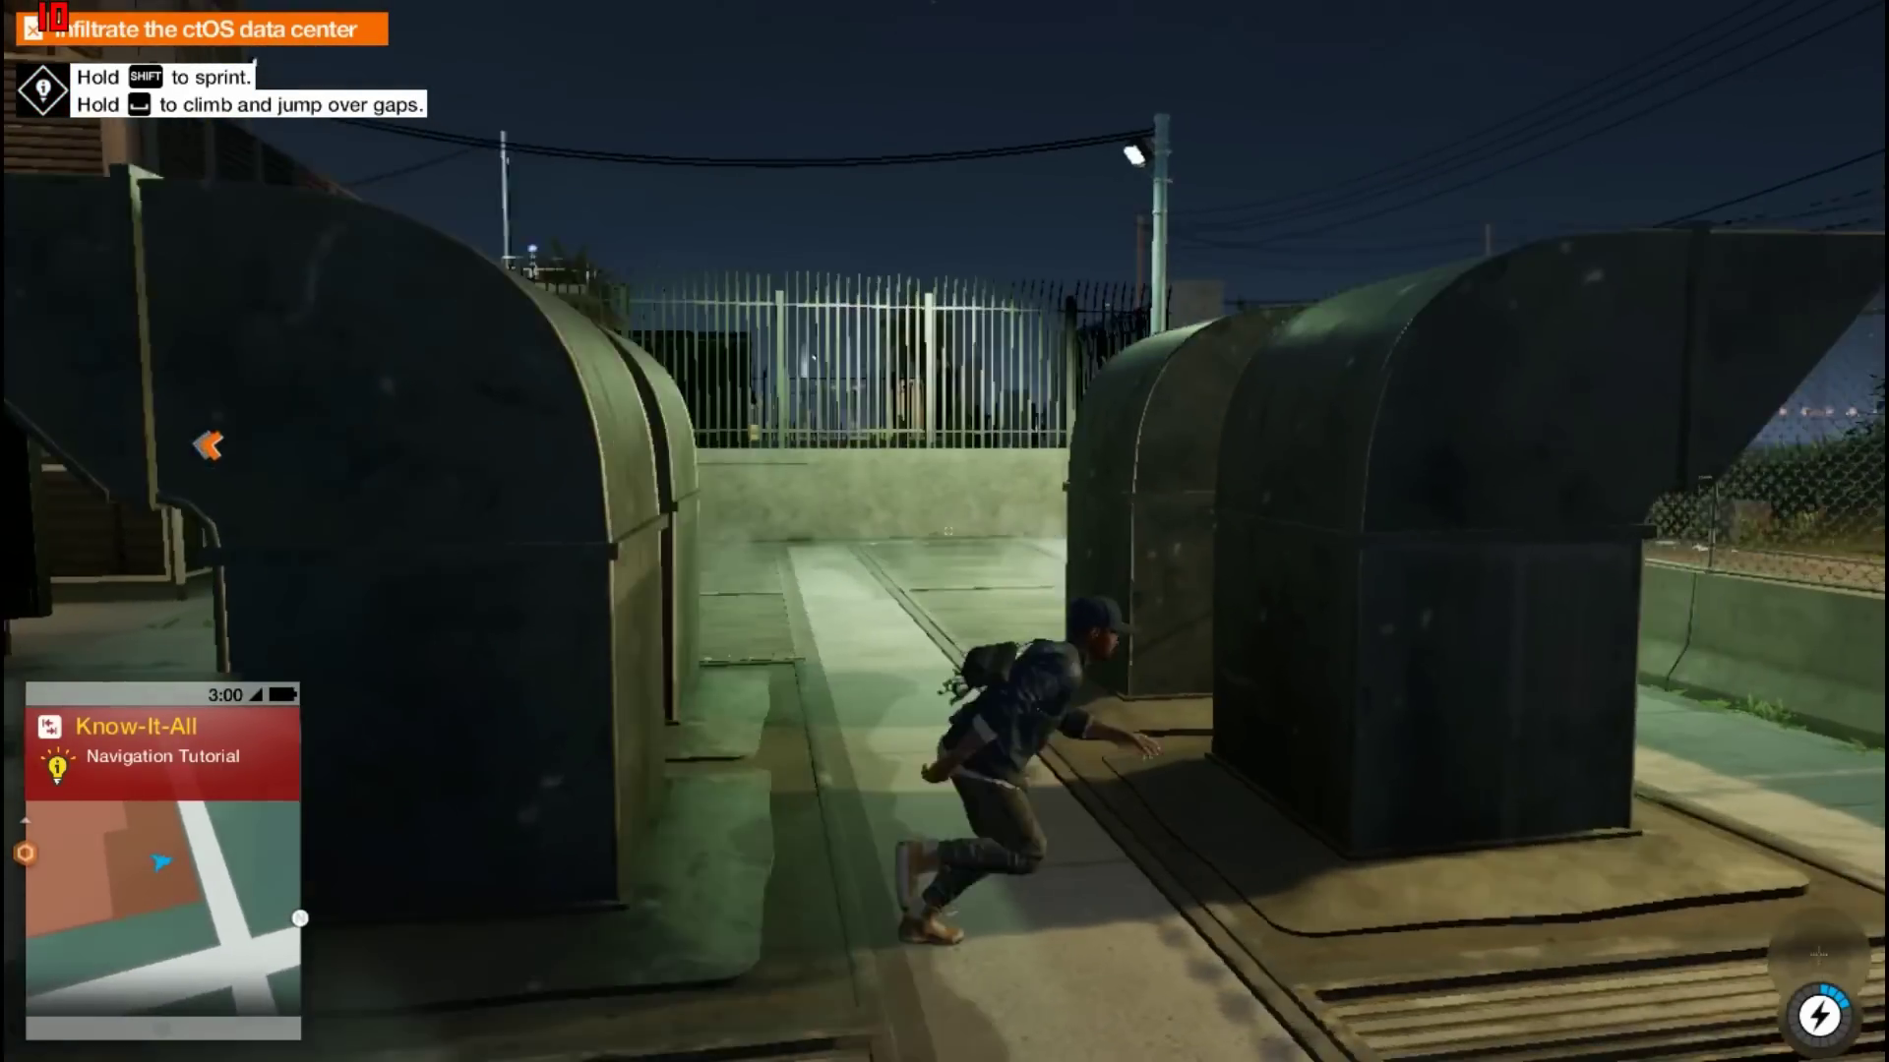
key("w")
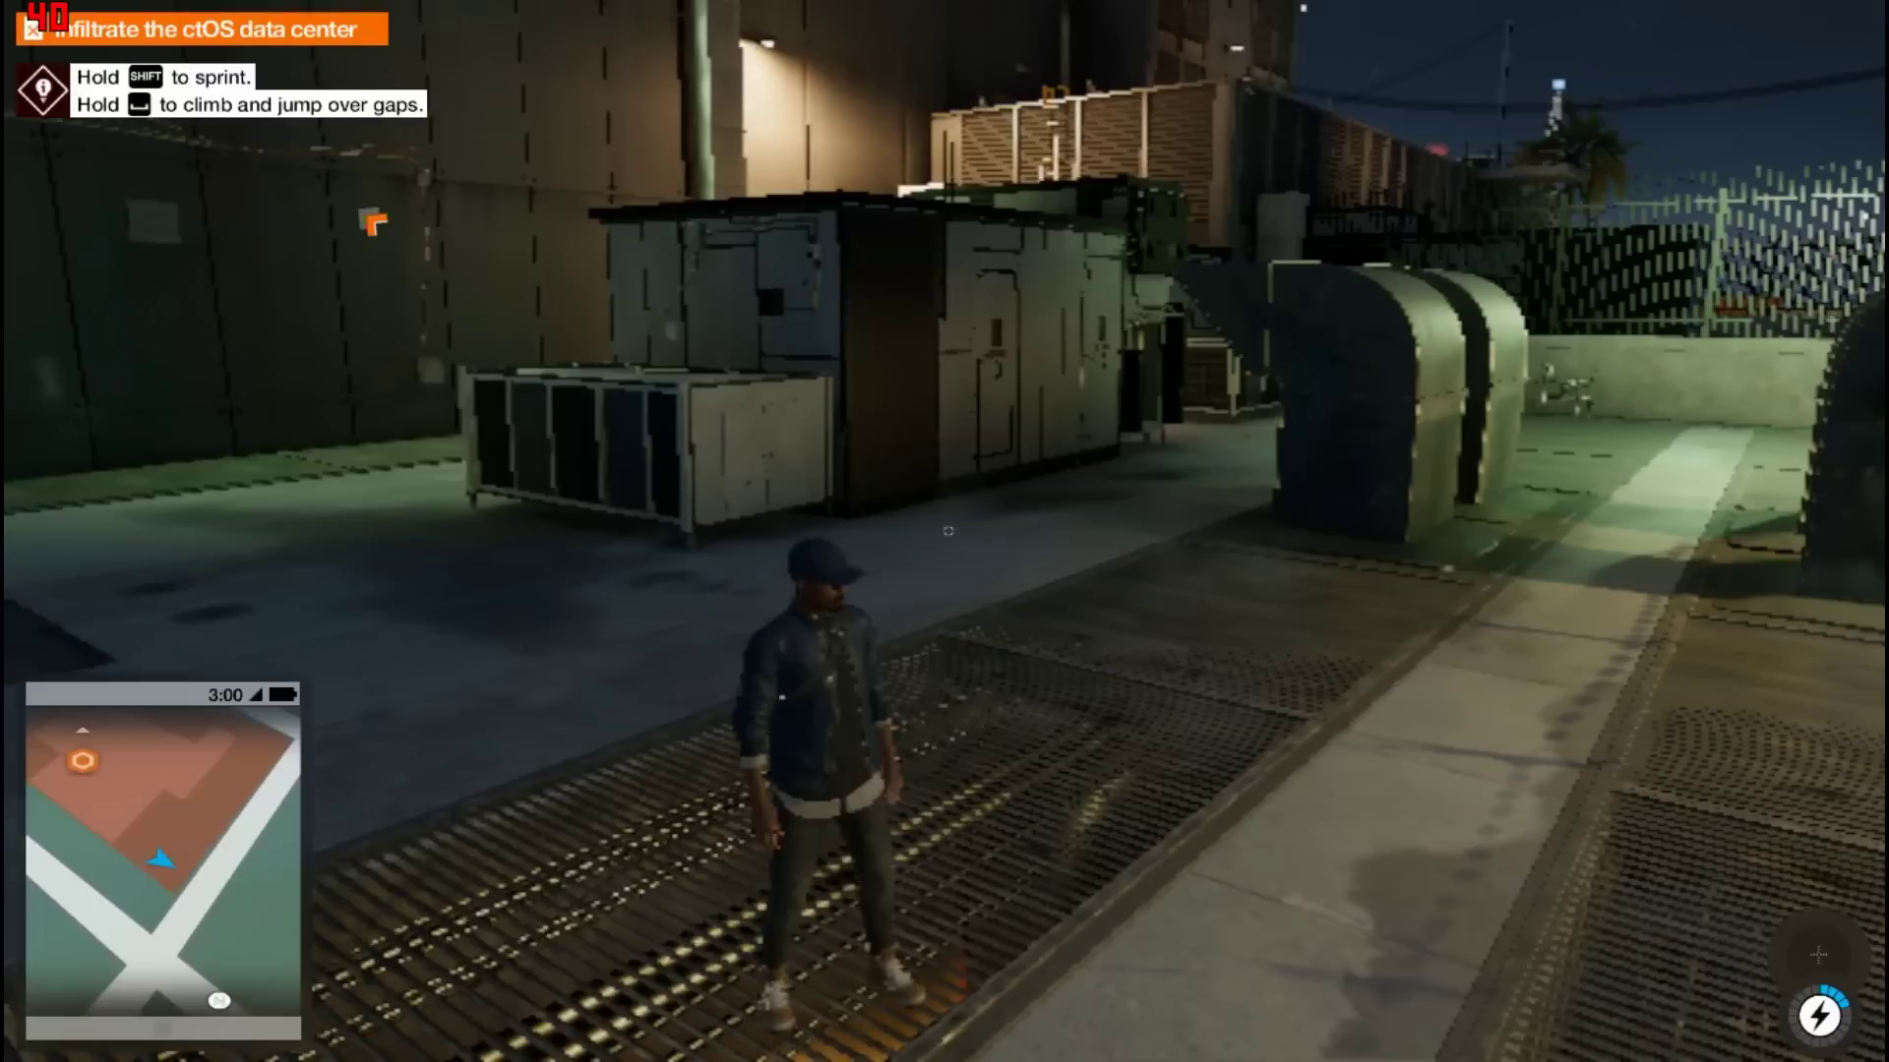
key("w")
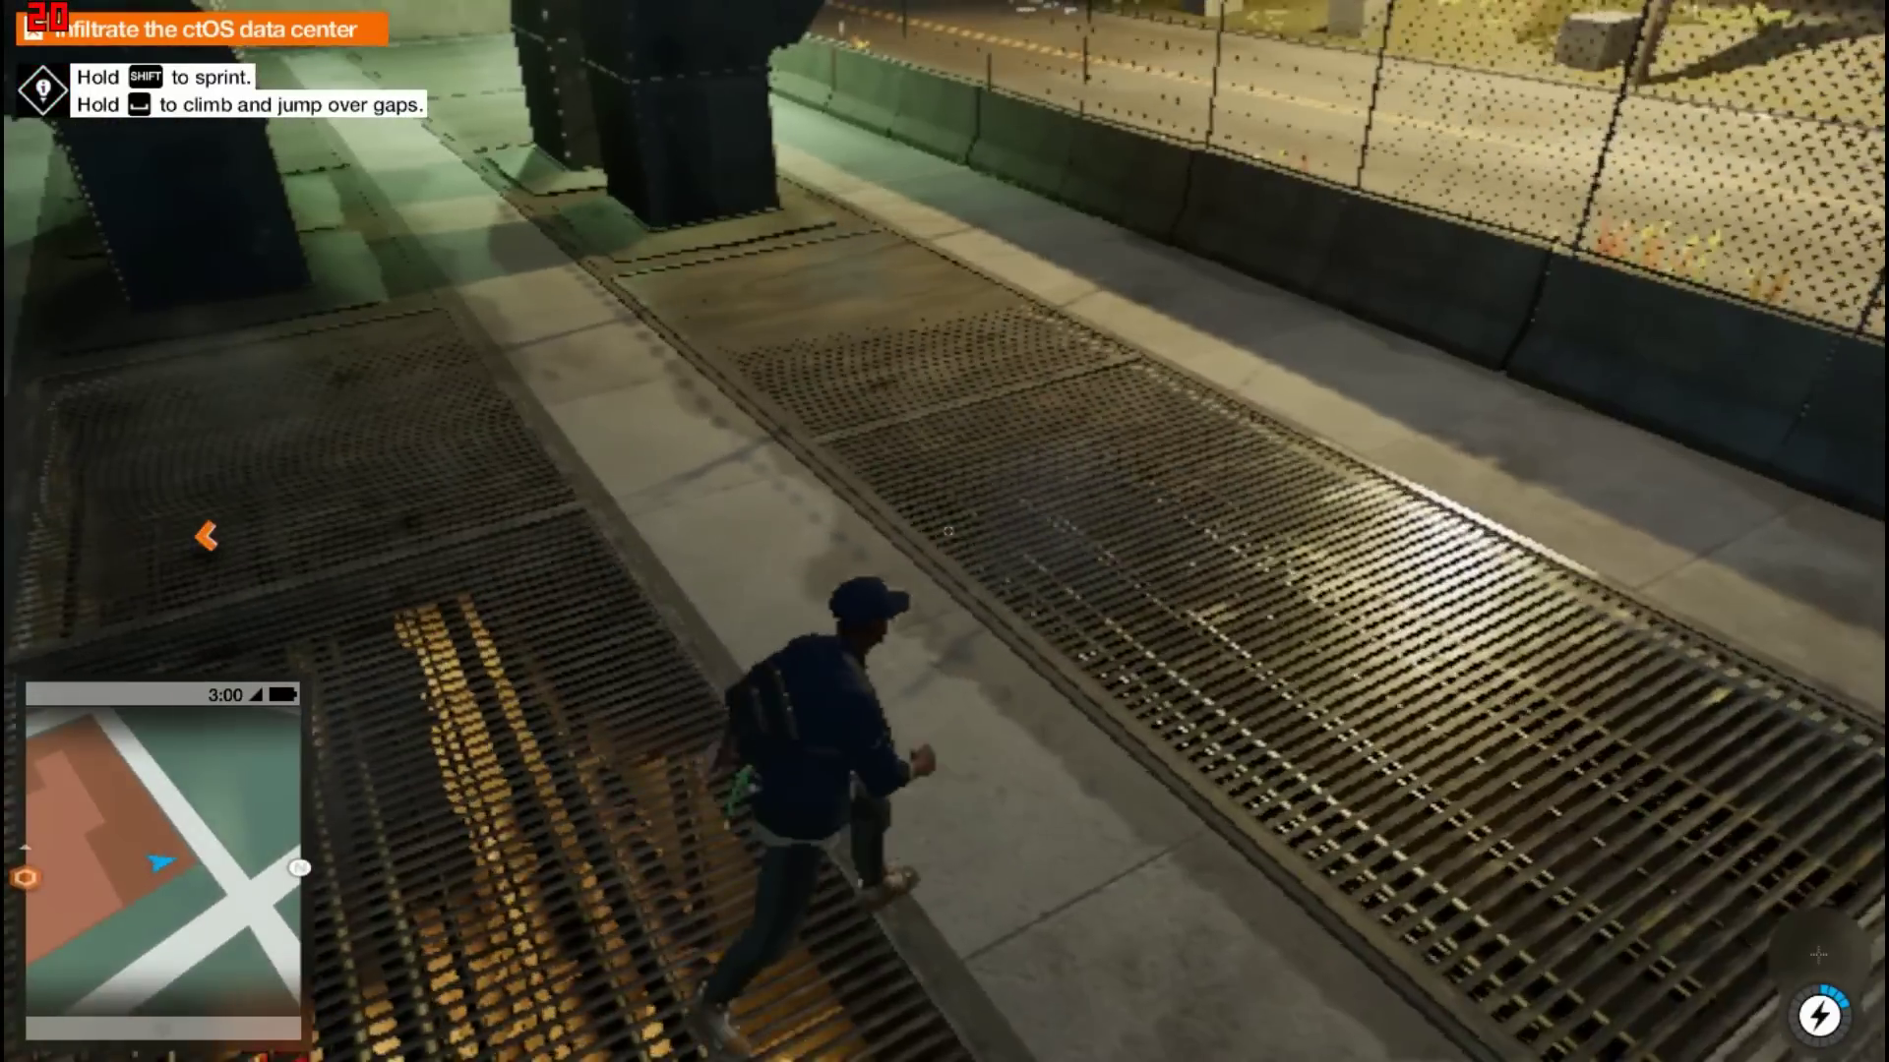
key("w")
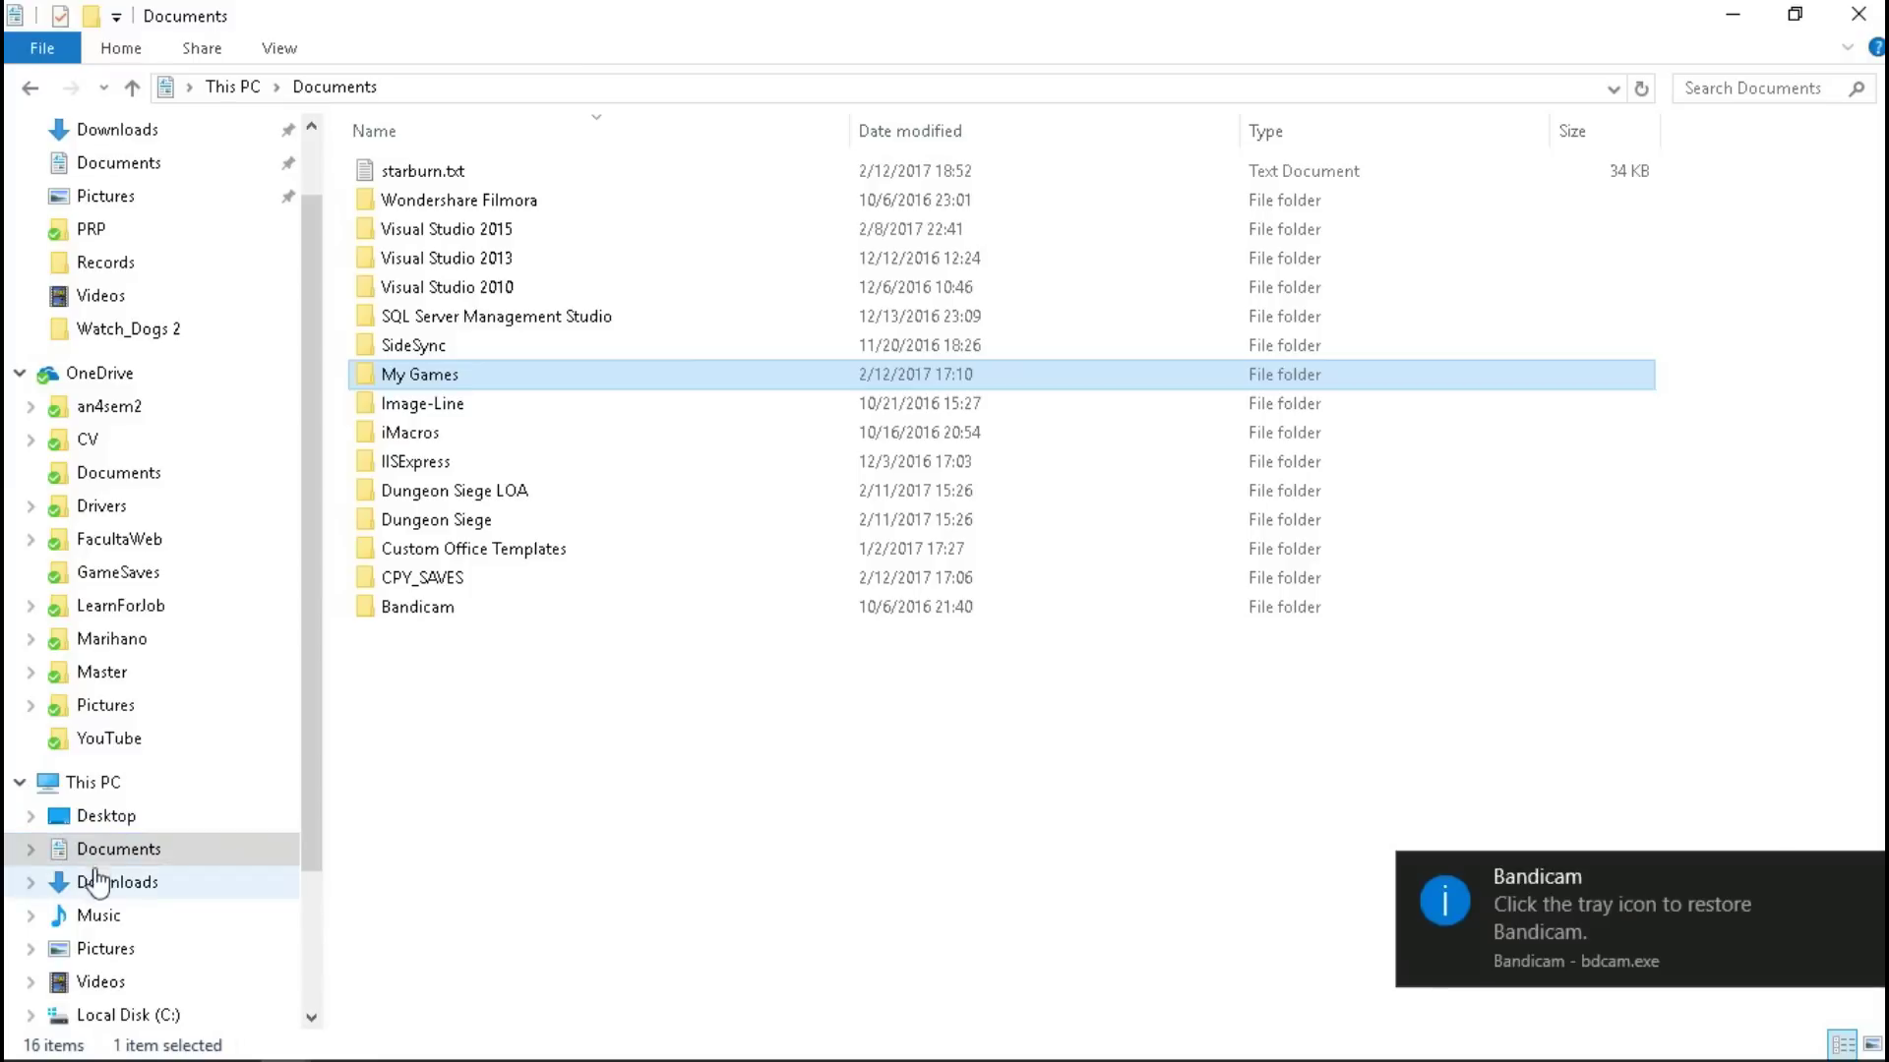
Open WD2_GamerProfile.xml from the Watch_Dogs 2 folder under Documents\My Games for editing in Notepad++.
double_click(411, 378)
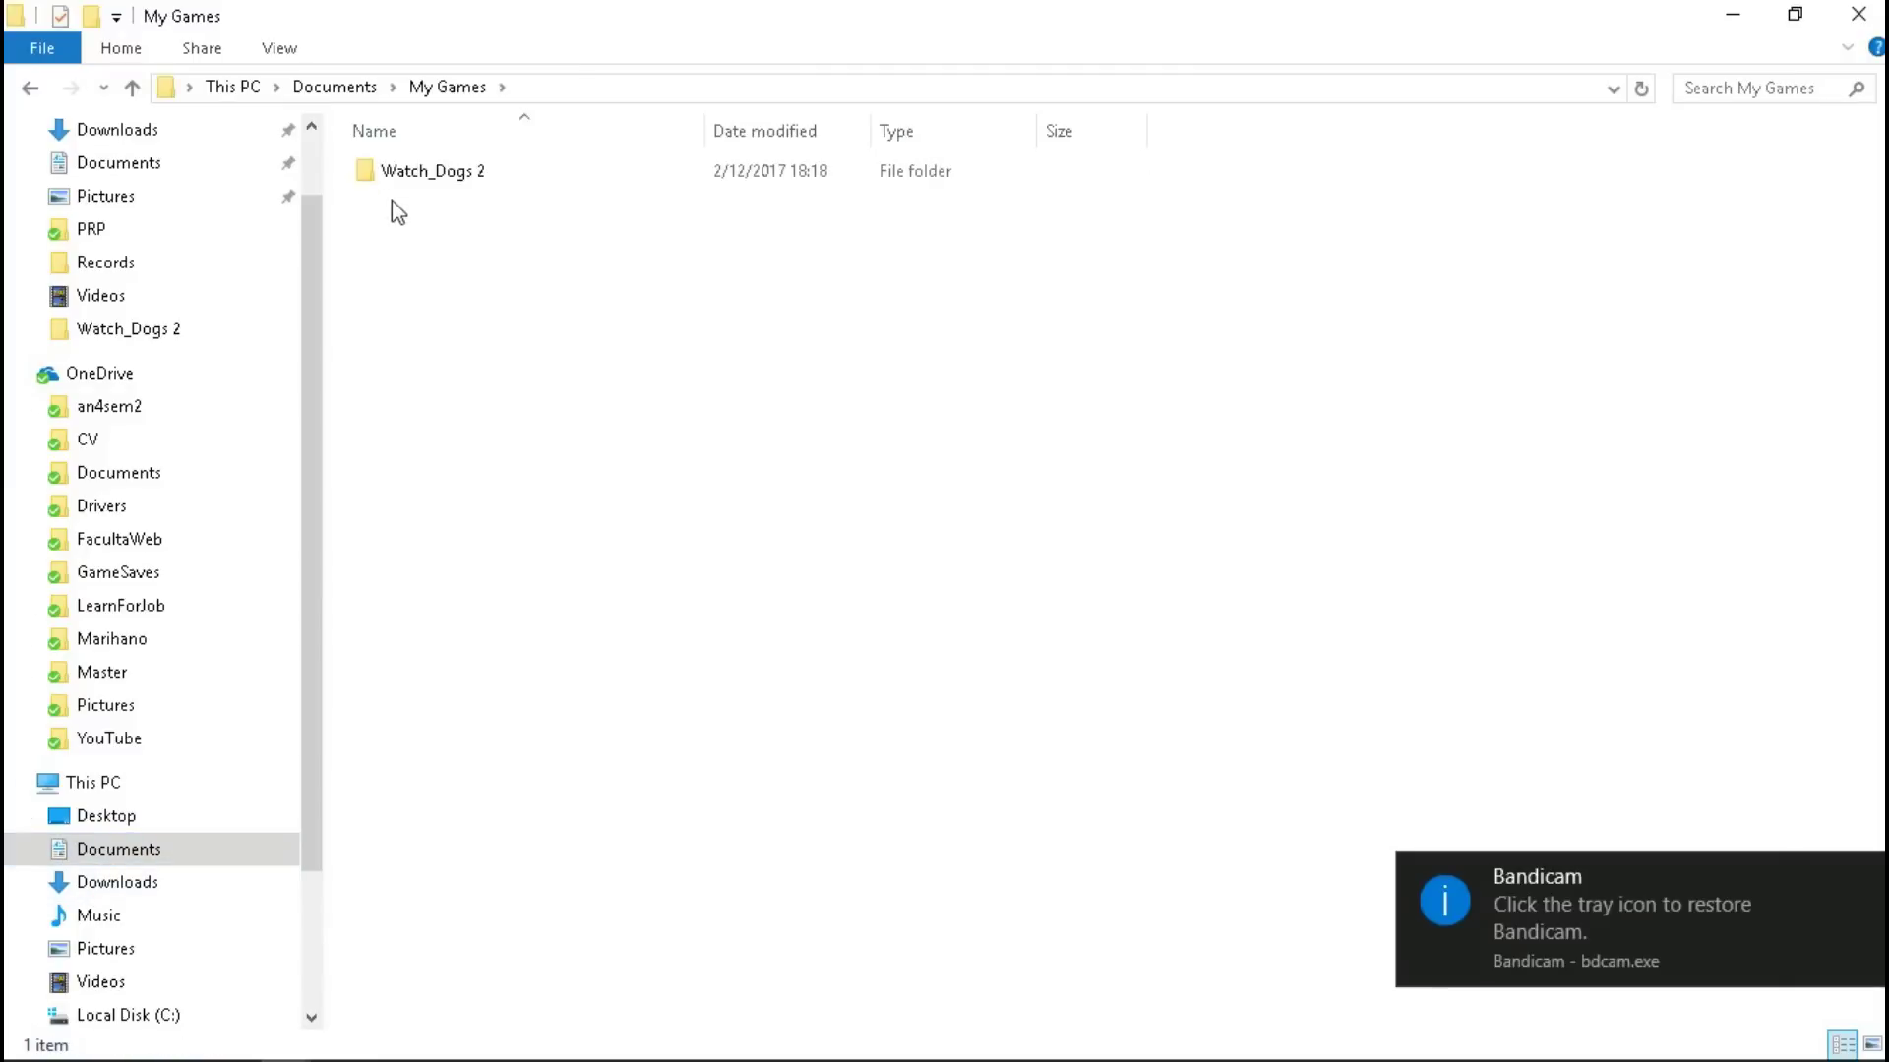
double_click(409, 178)
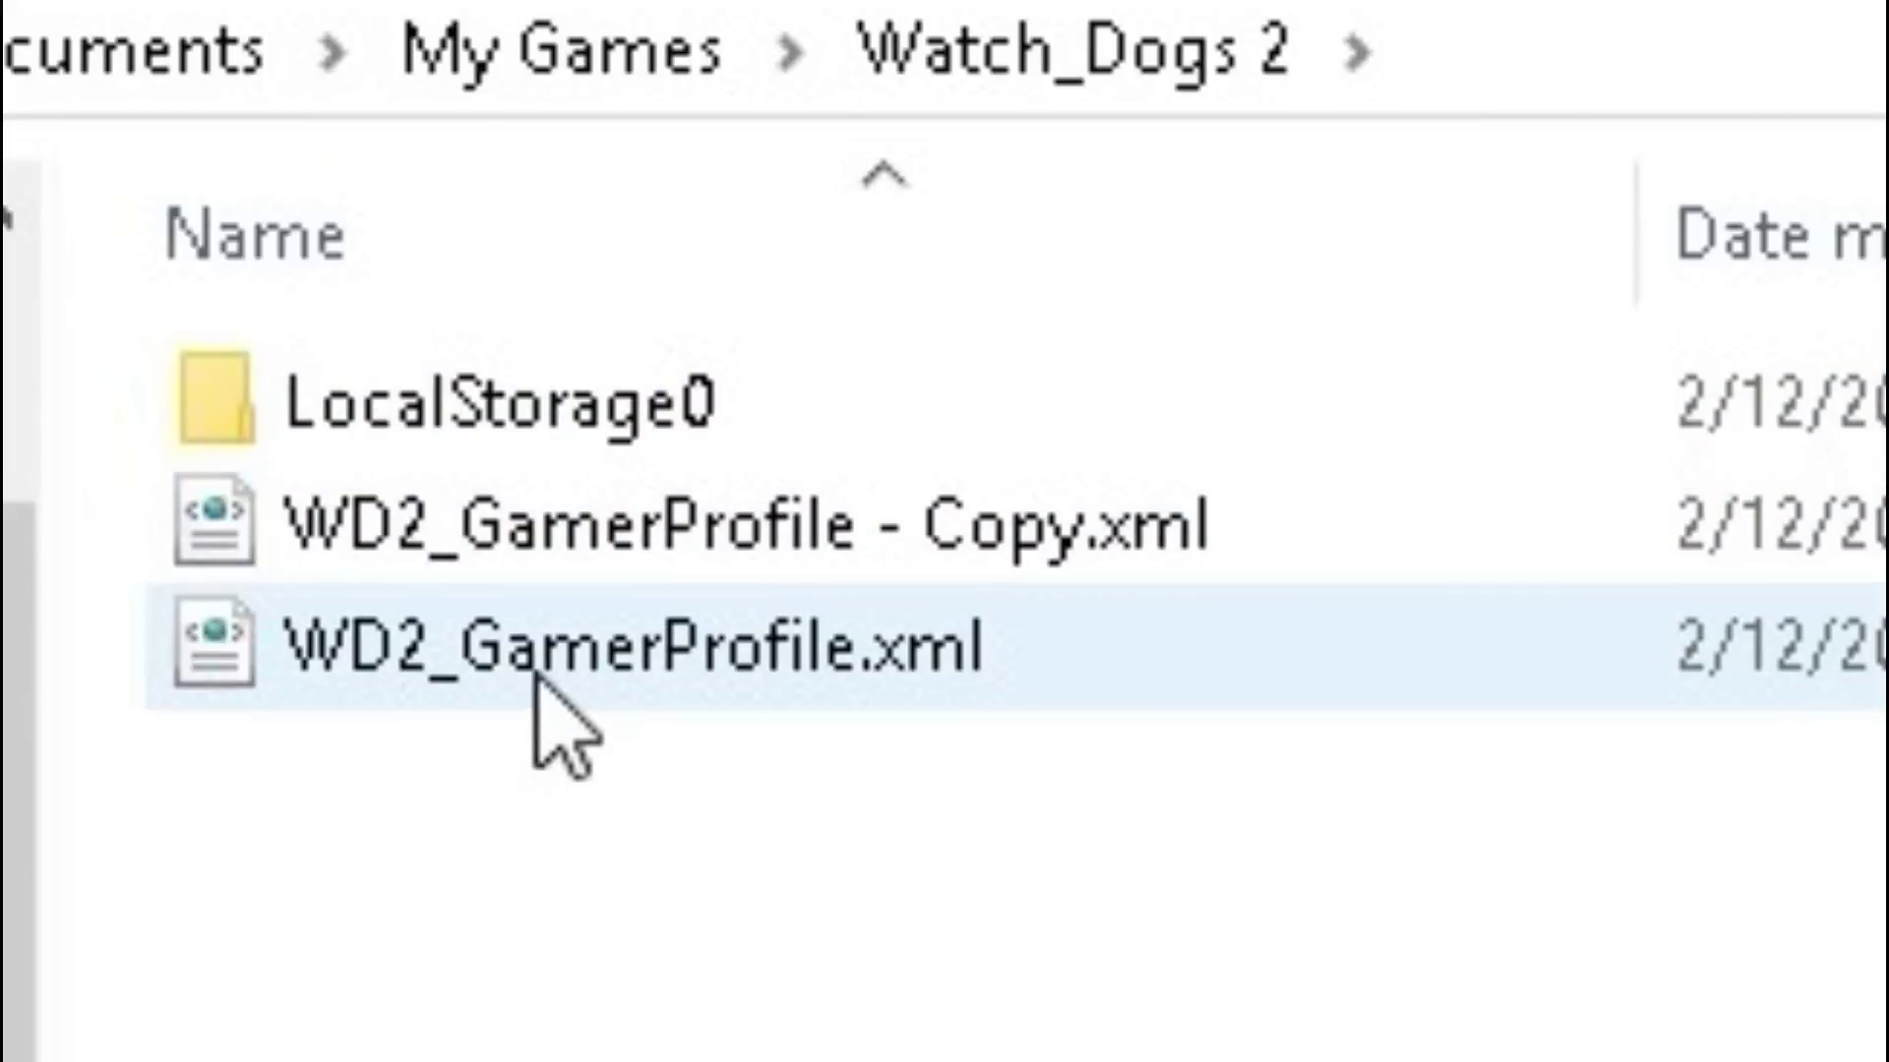
left_click(537, 679)
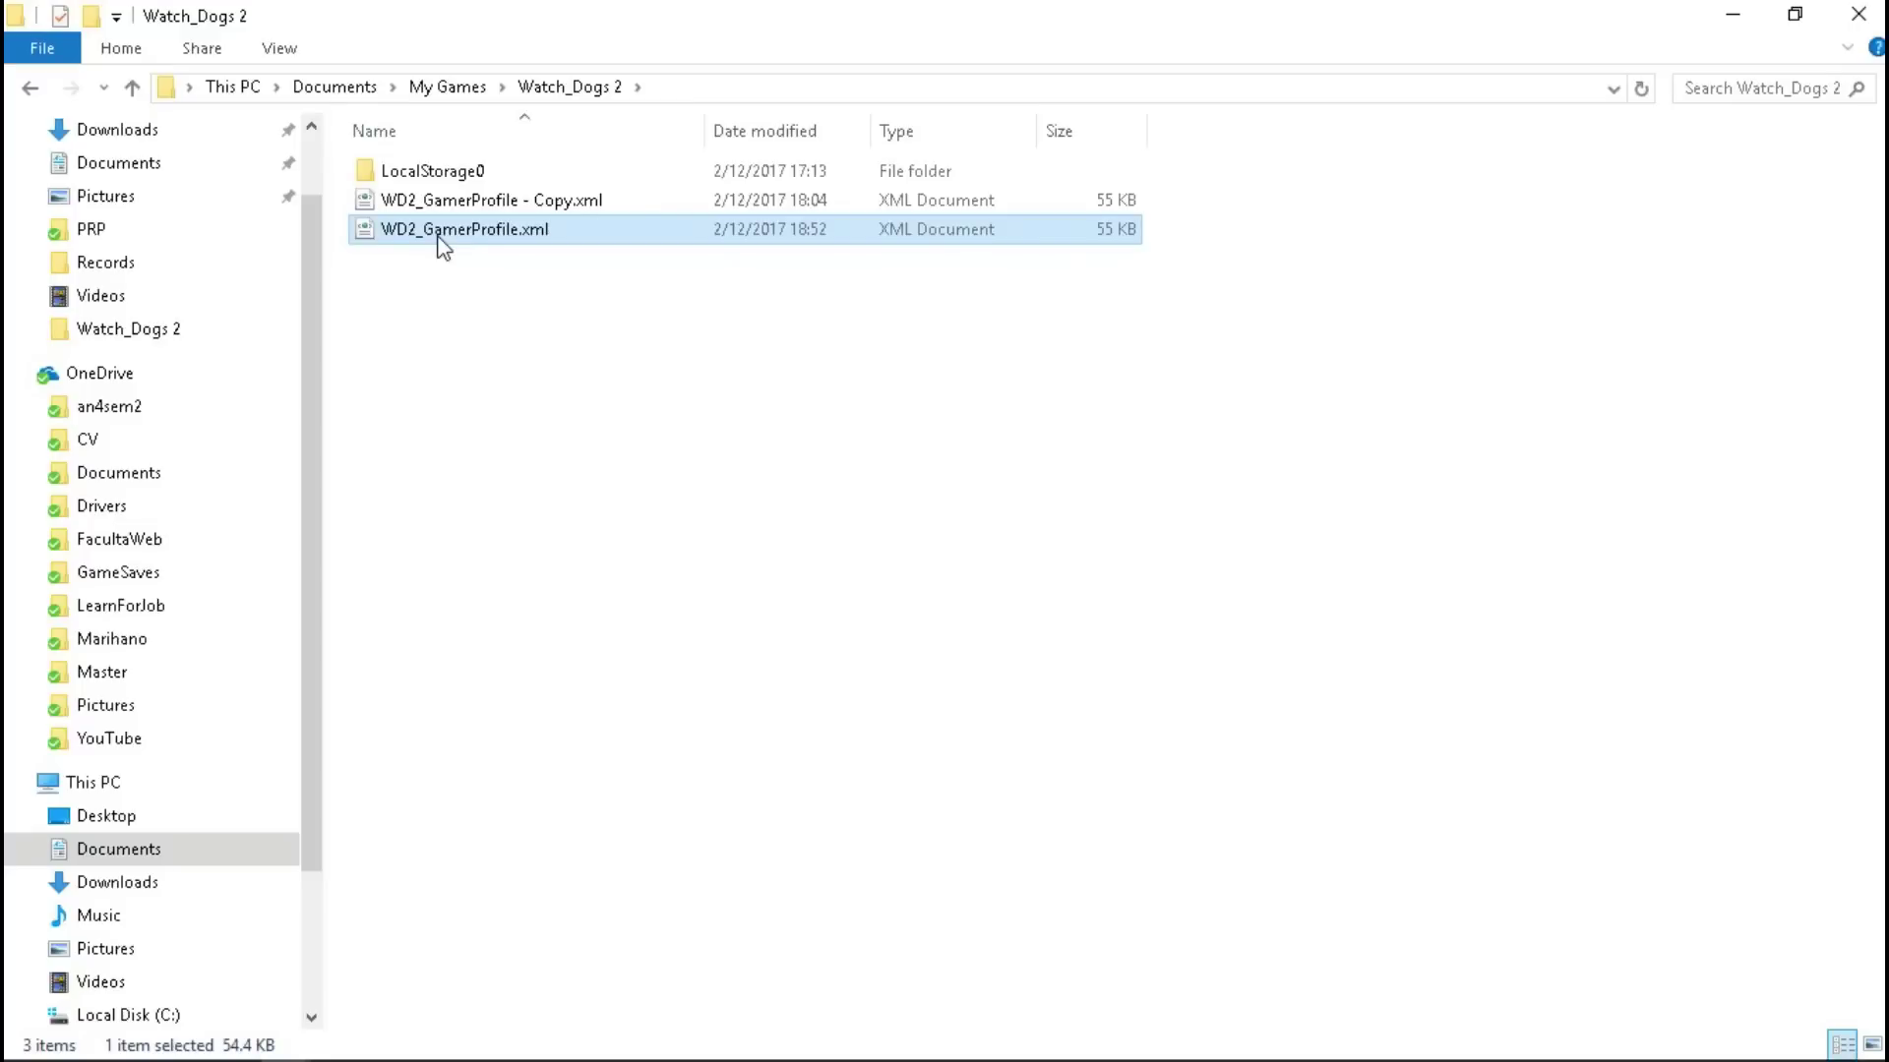
right_click(519, 677)
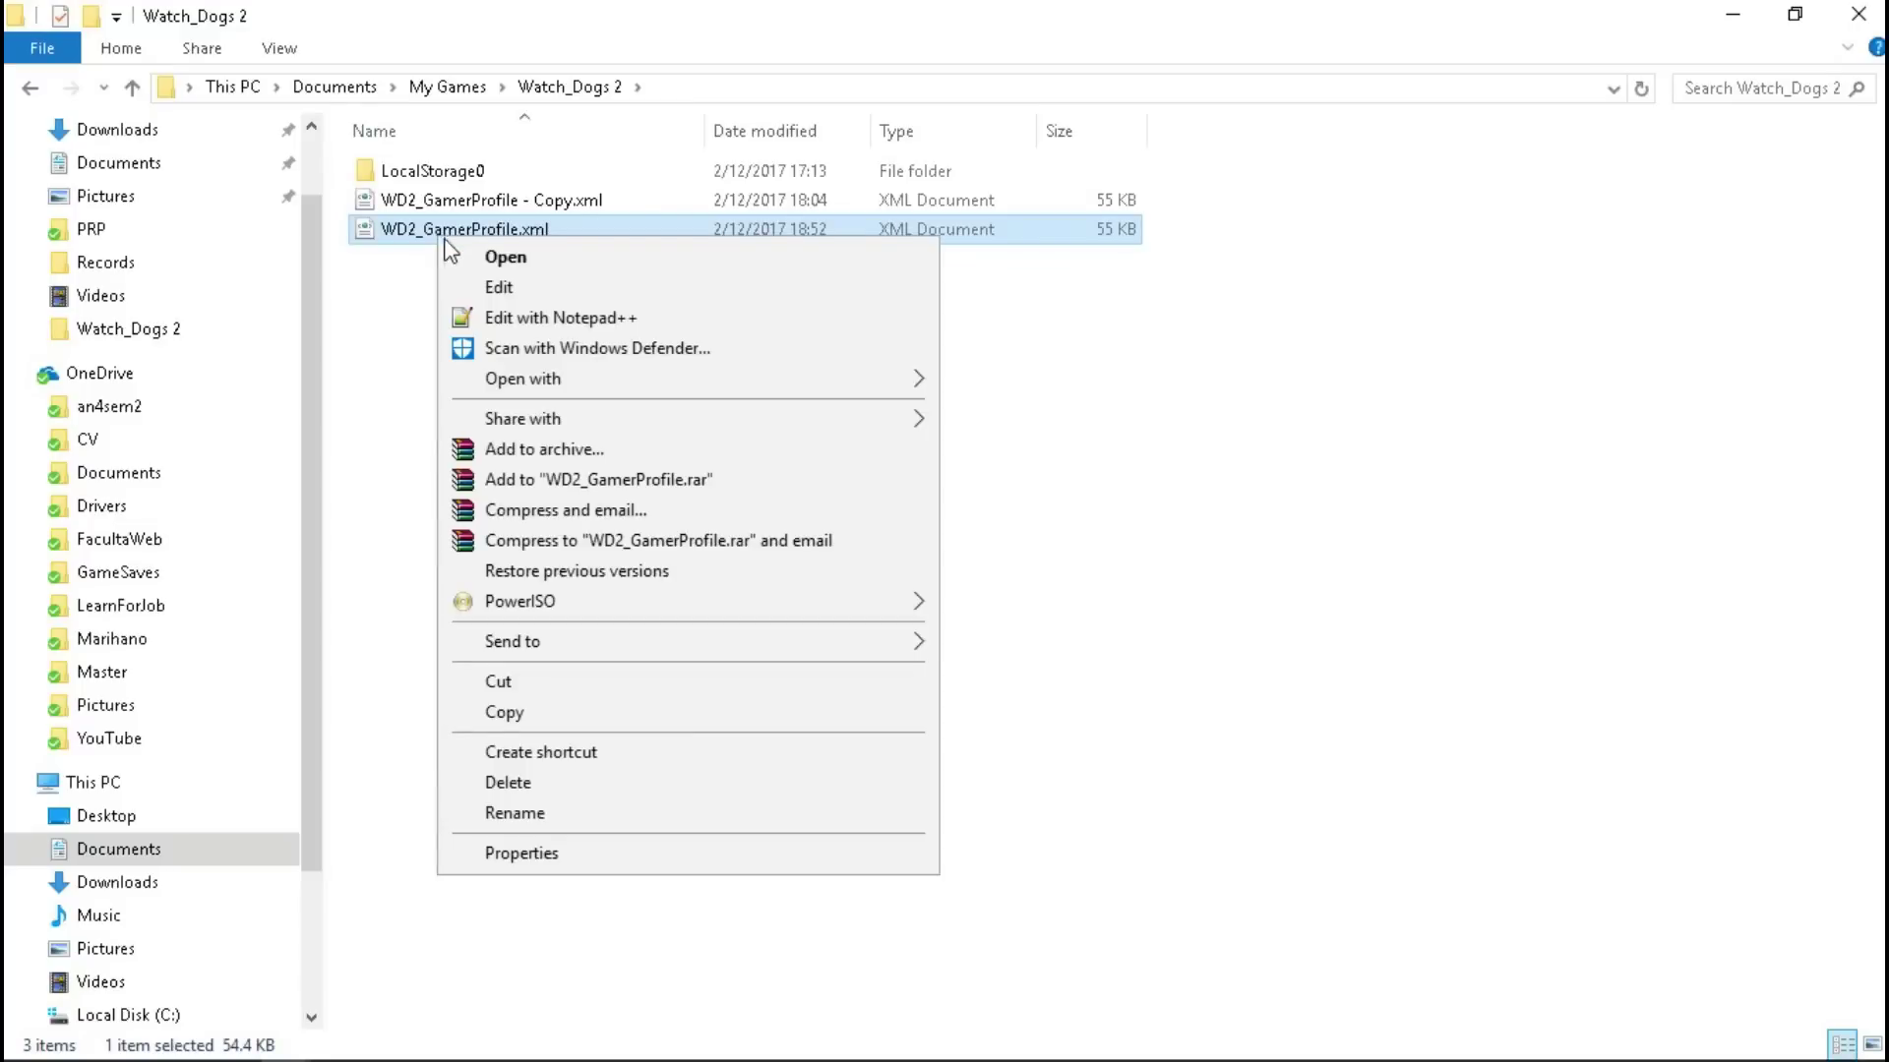
left_click(494, 320)
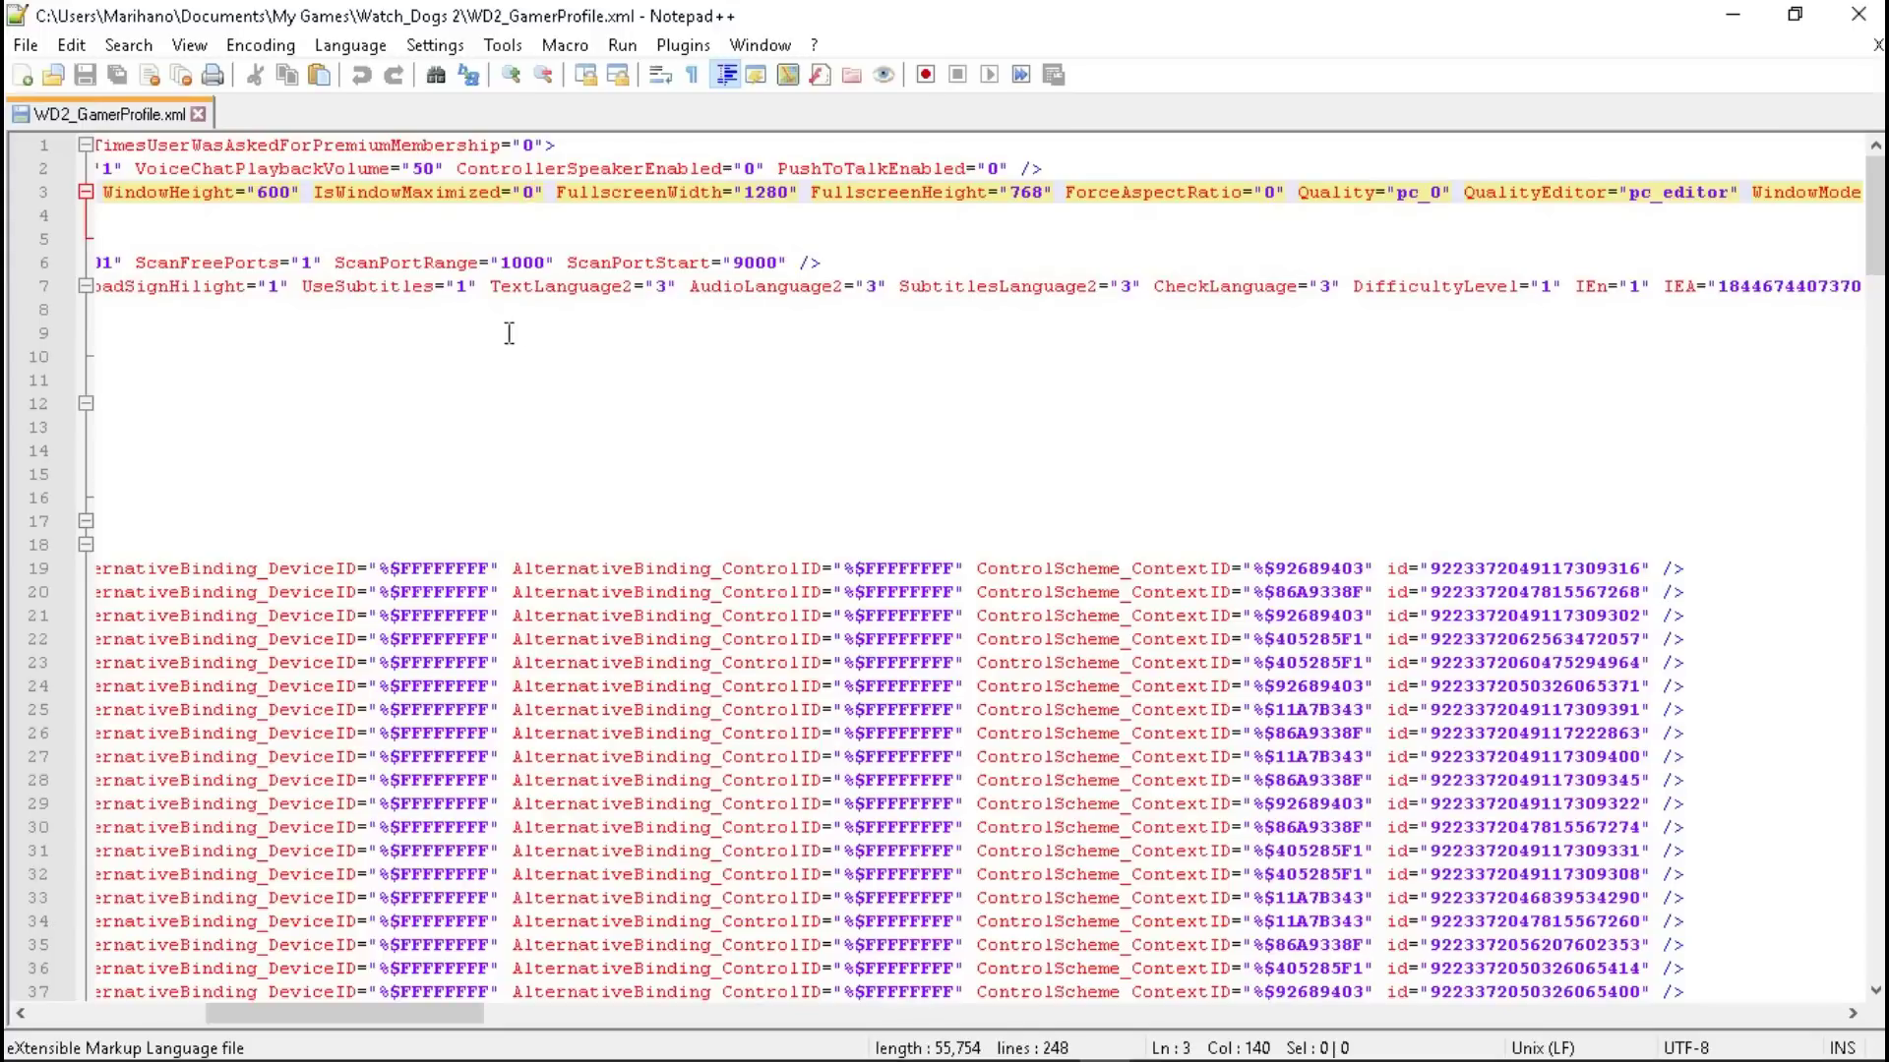
In the RenderProfile line of WD2_GamerProfile.xml, set FullscreenWidth to 800, FullscreenHeight to 600 and IsWindowMaximized to 1.
key("Down")
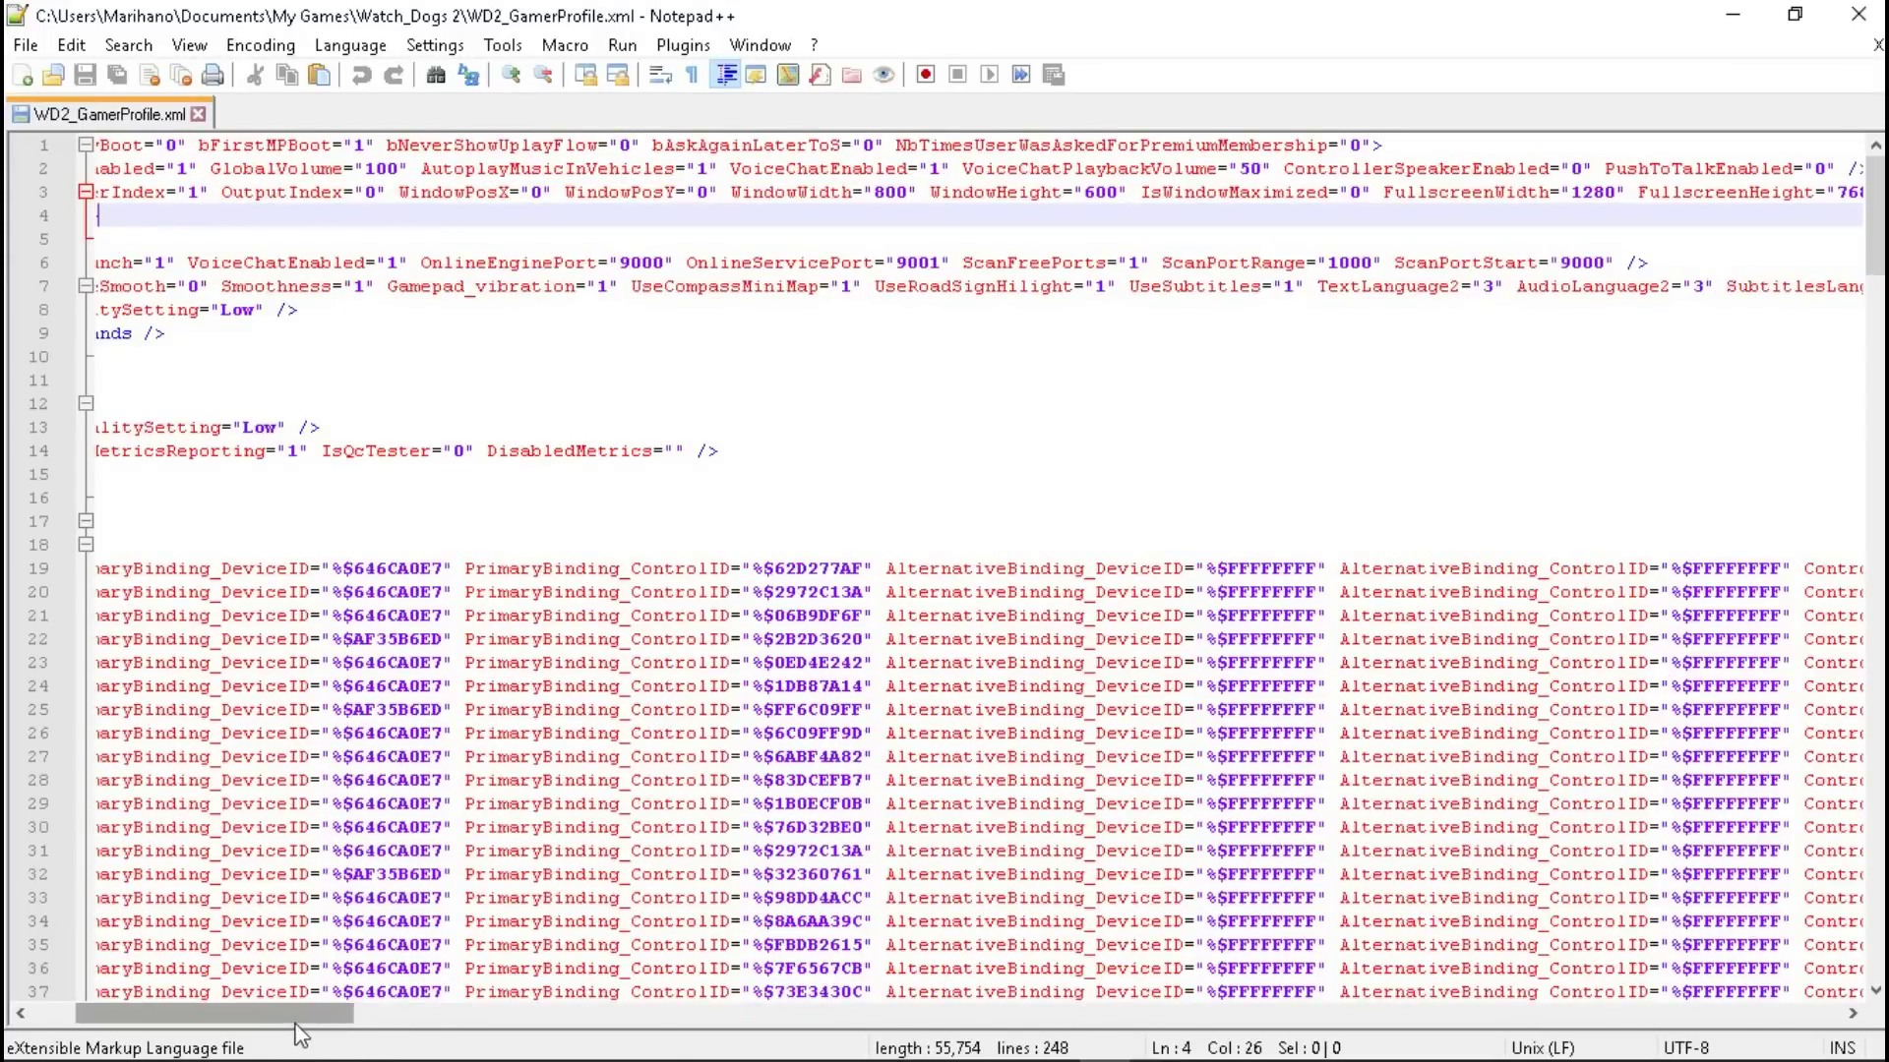
left_click_drag(296, 1021, 193, 1000)
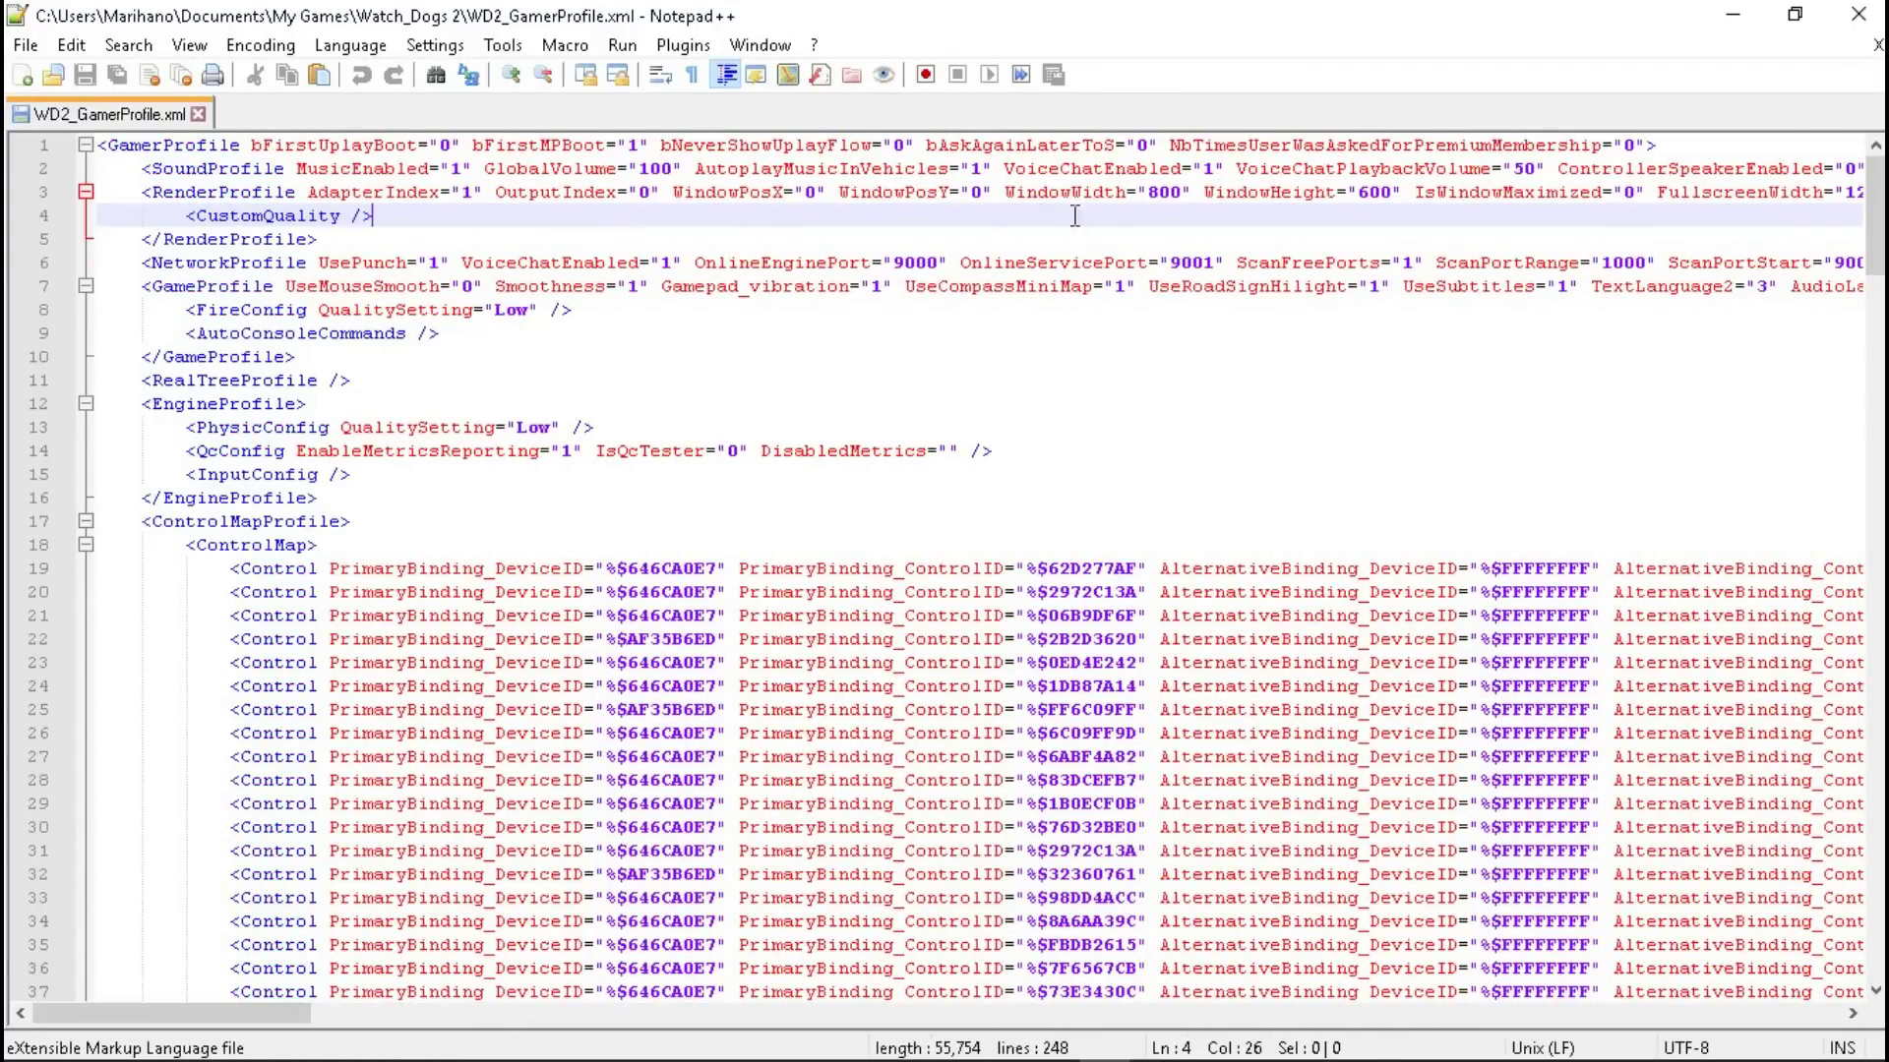
left_click_drag(259, 1015, 332, 1014)
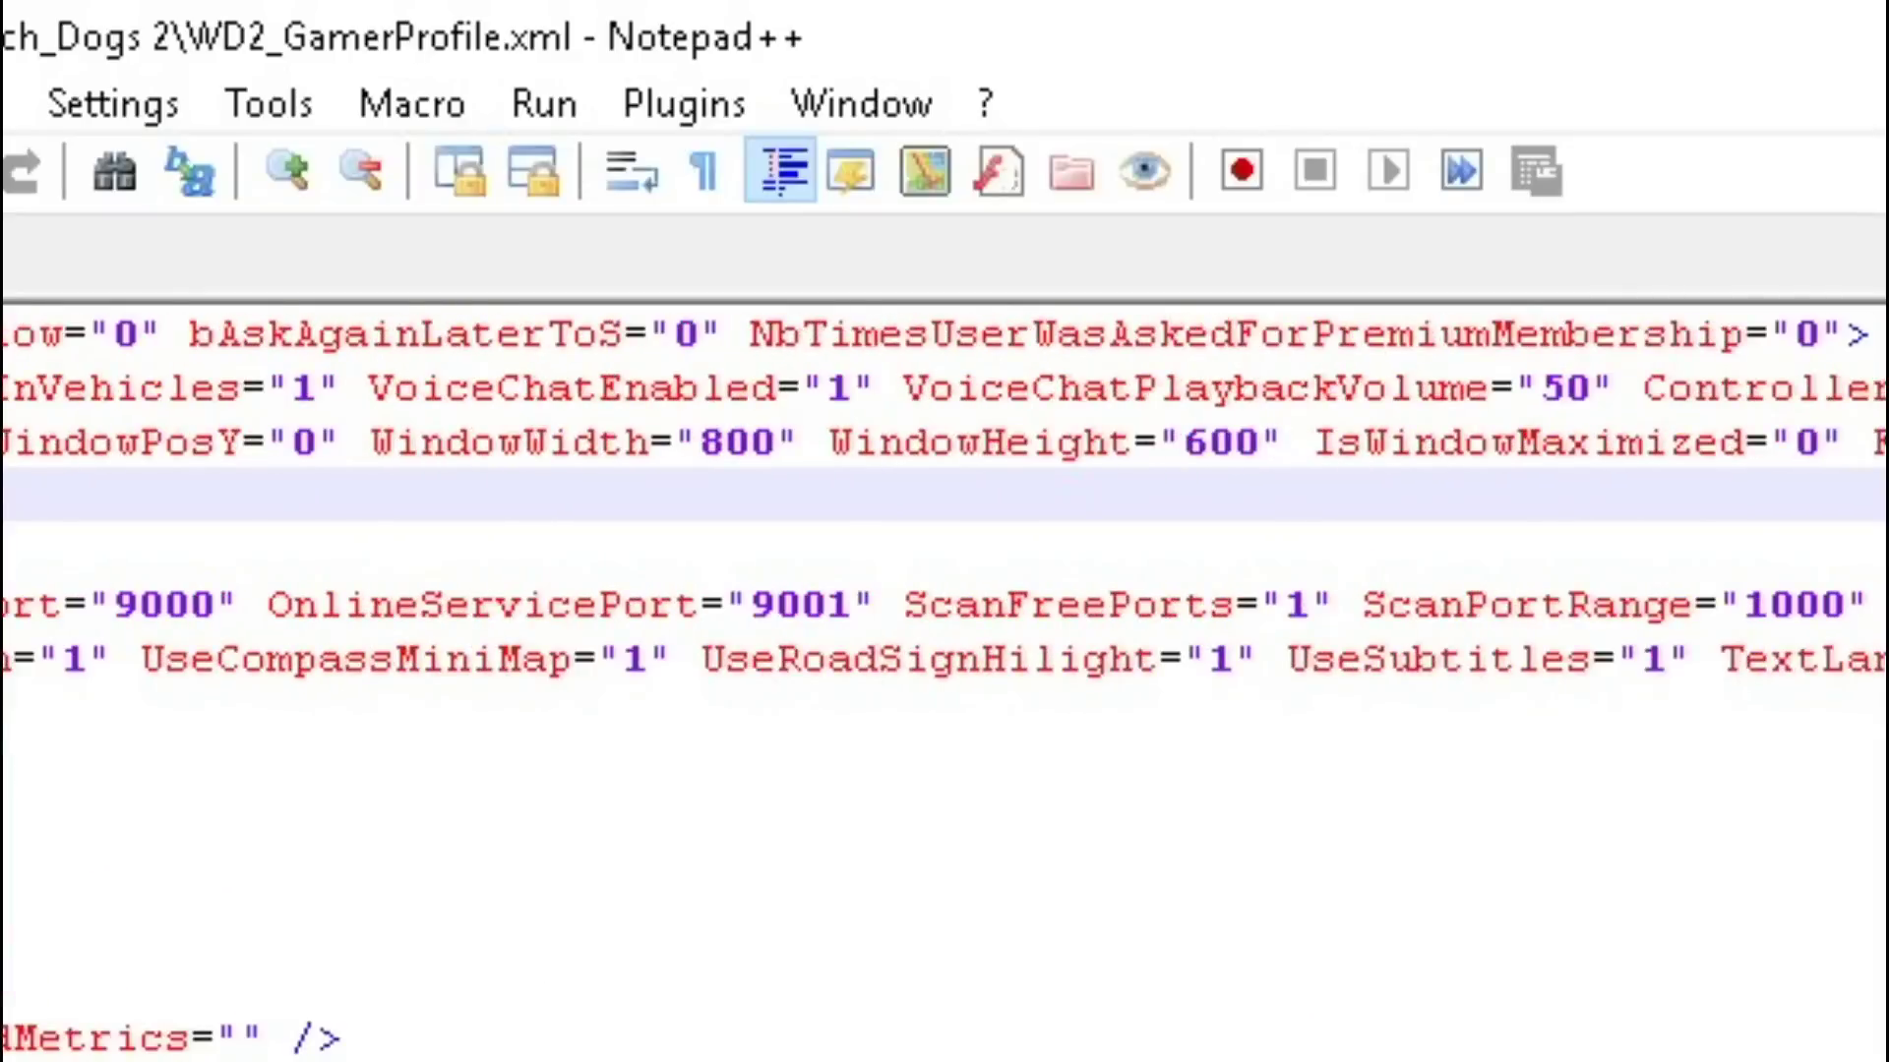
double_click(554, 428)
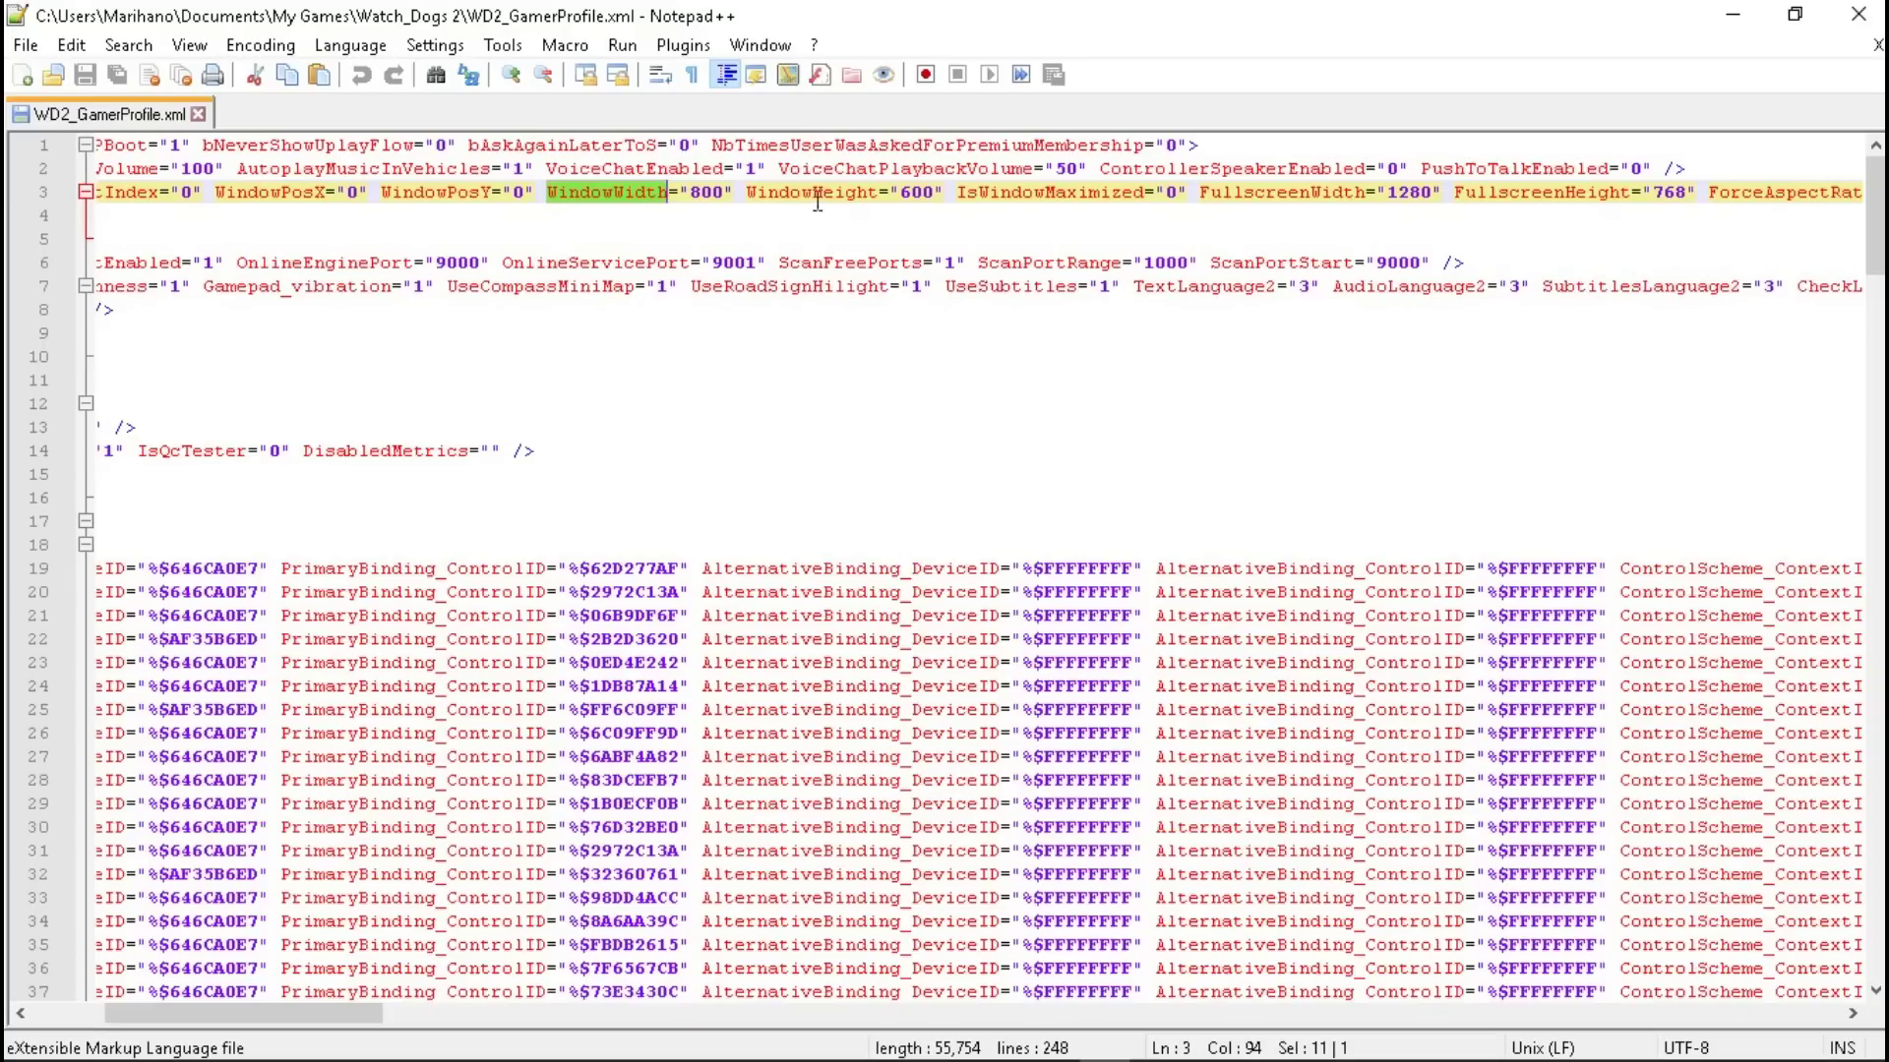
double_click(815, 193)
left_click_drag(322, 1015, 425, 1040)
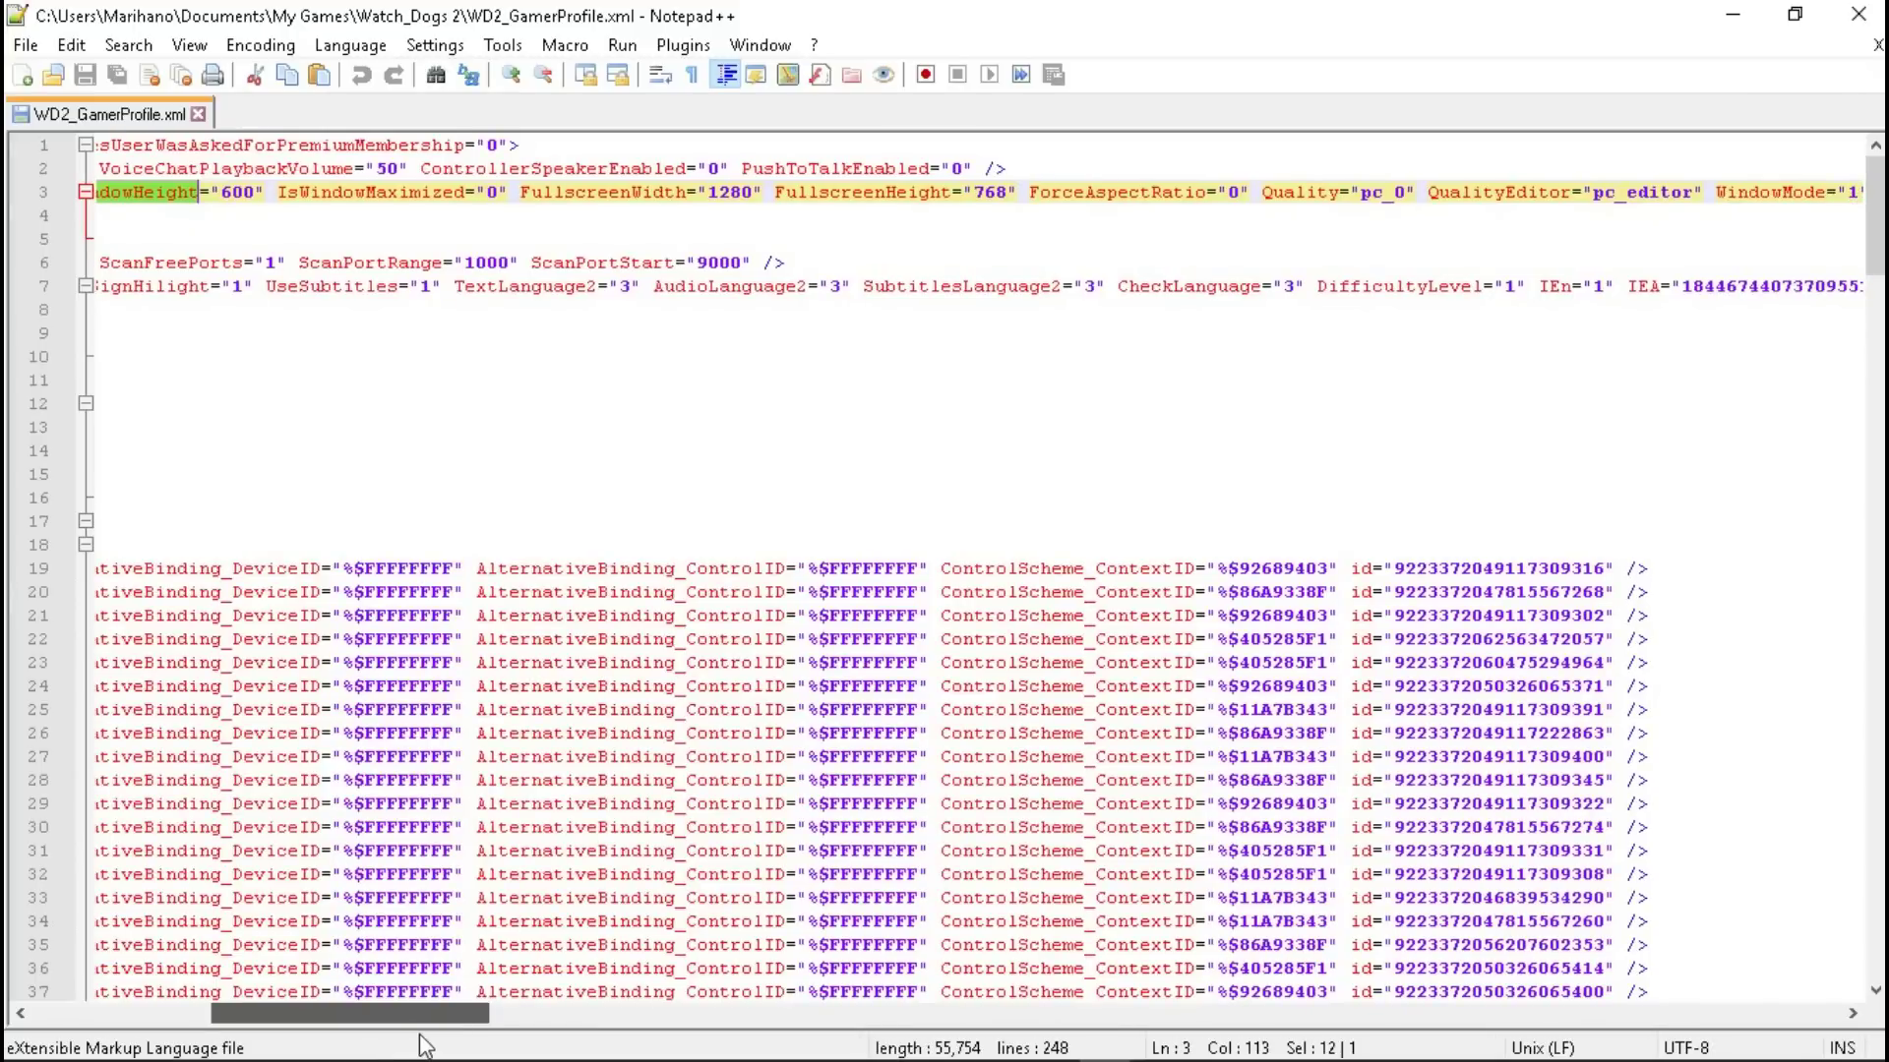
double_click(602, 196)
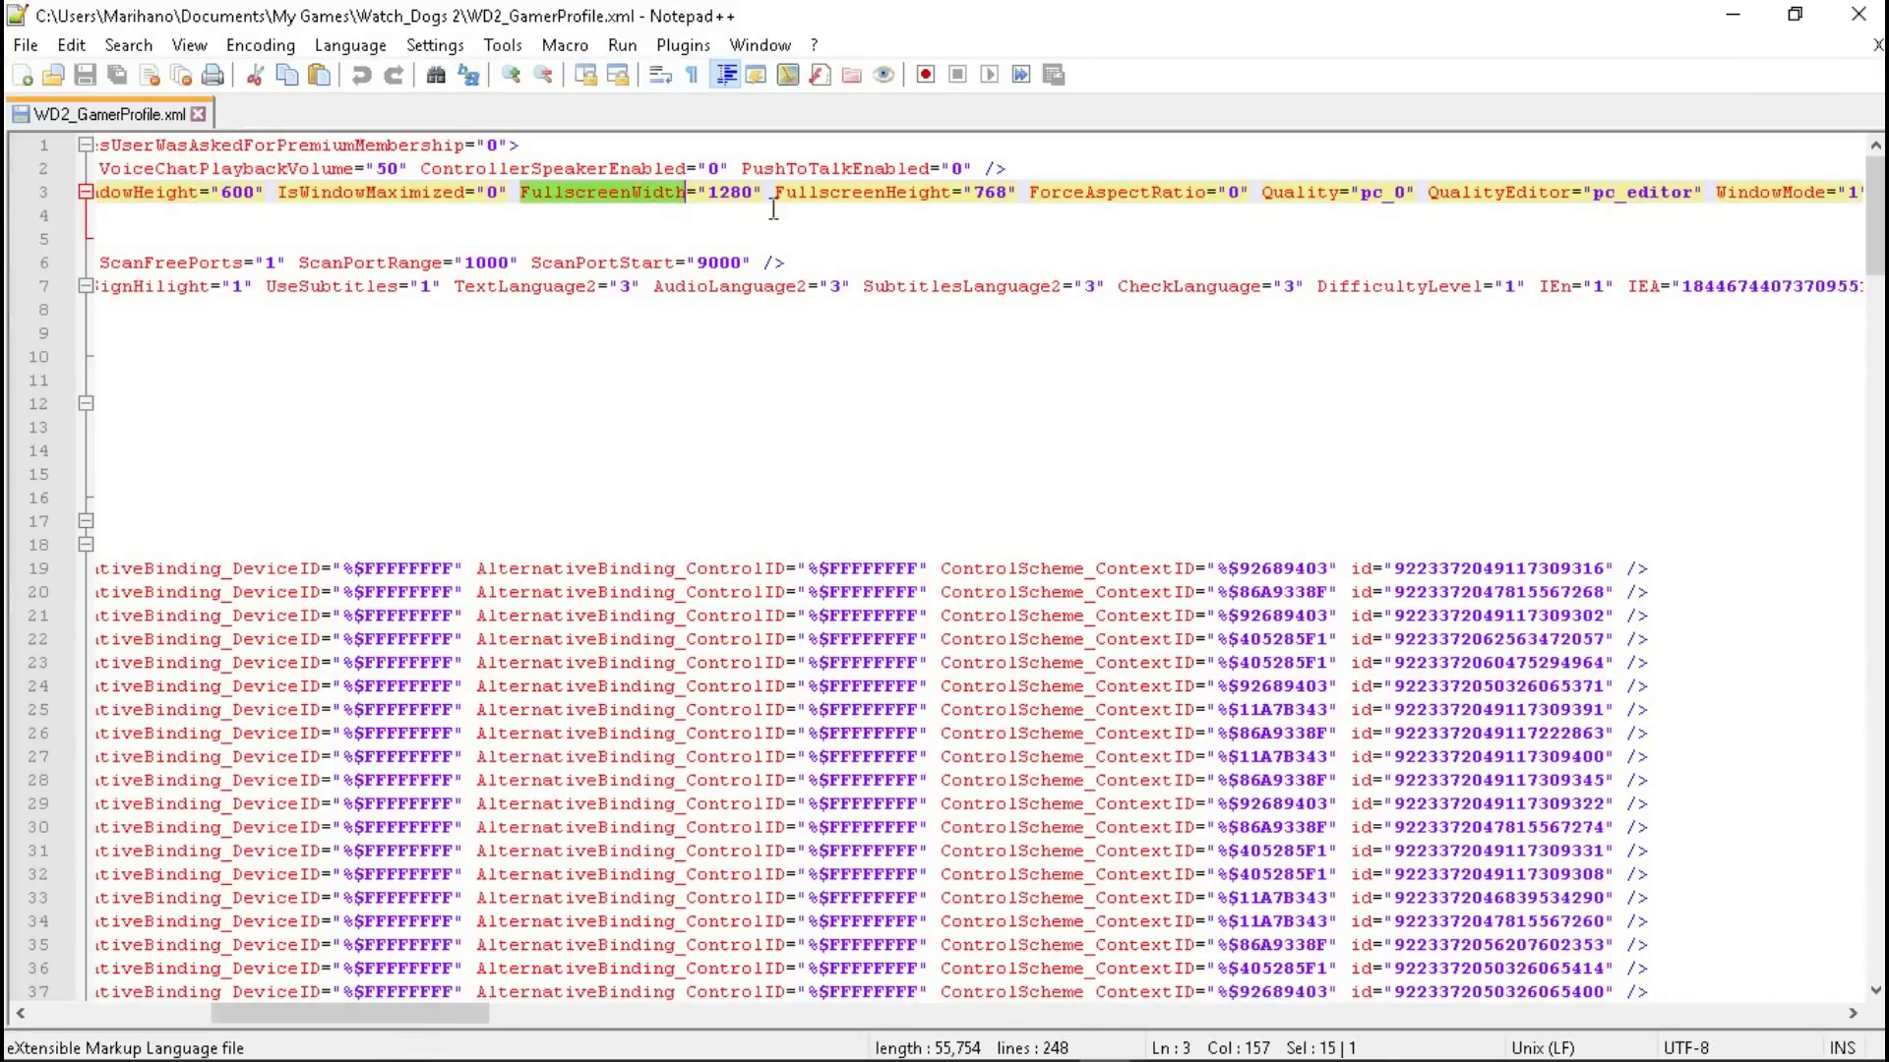
double_click(883, 197)
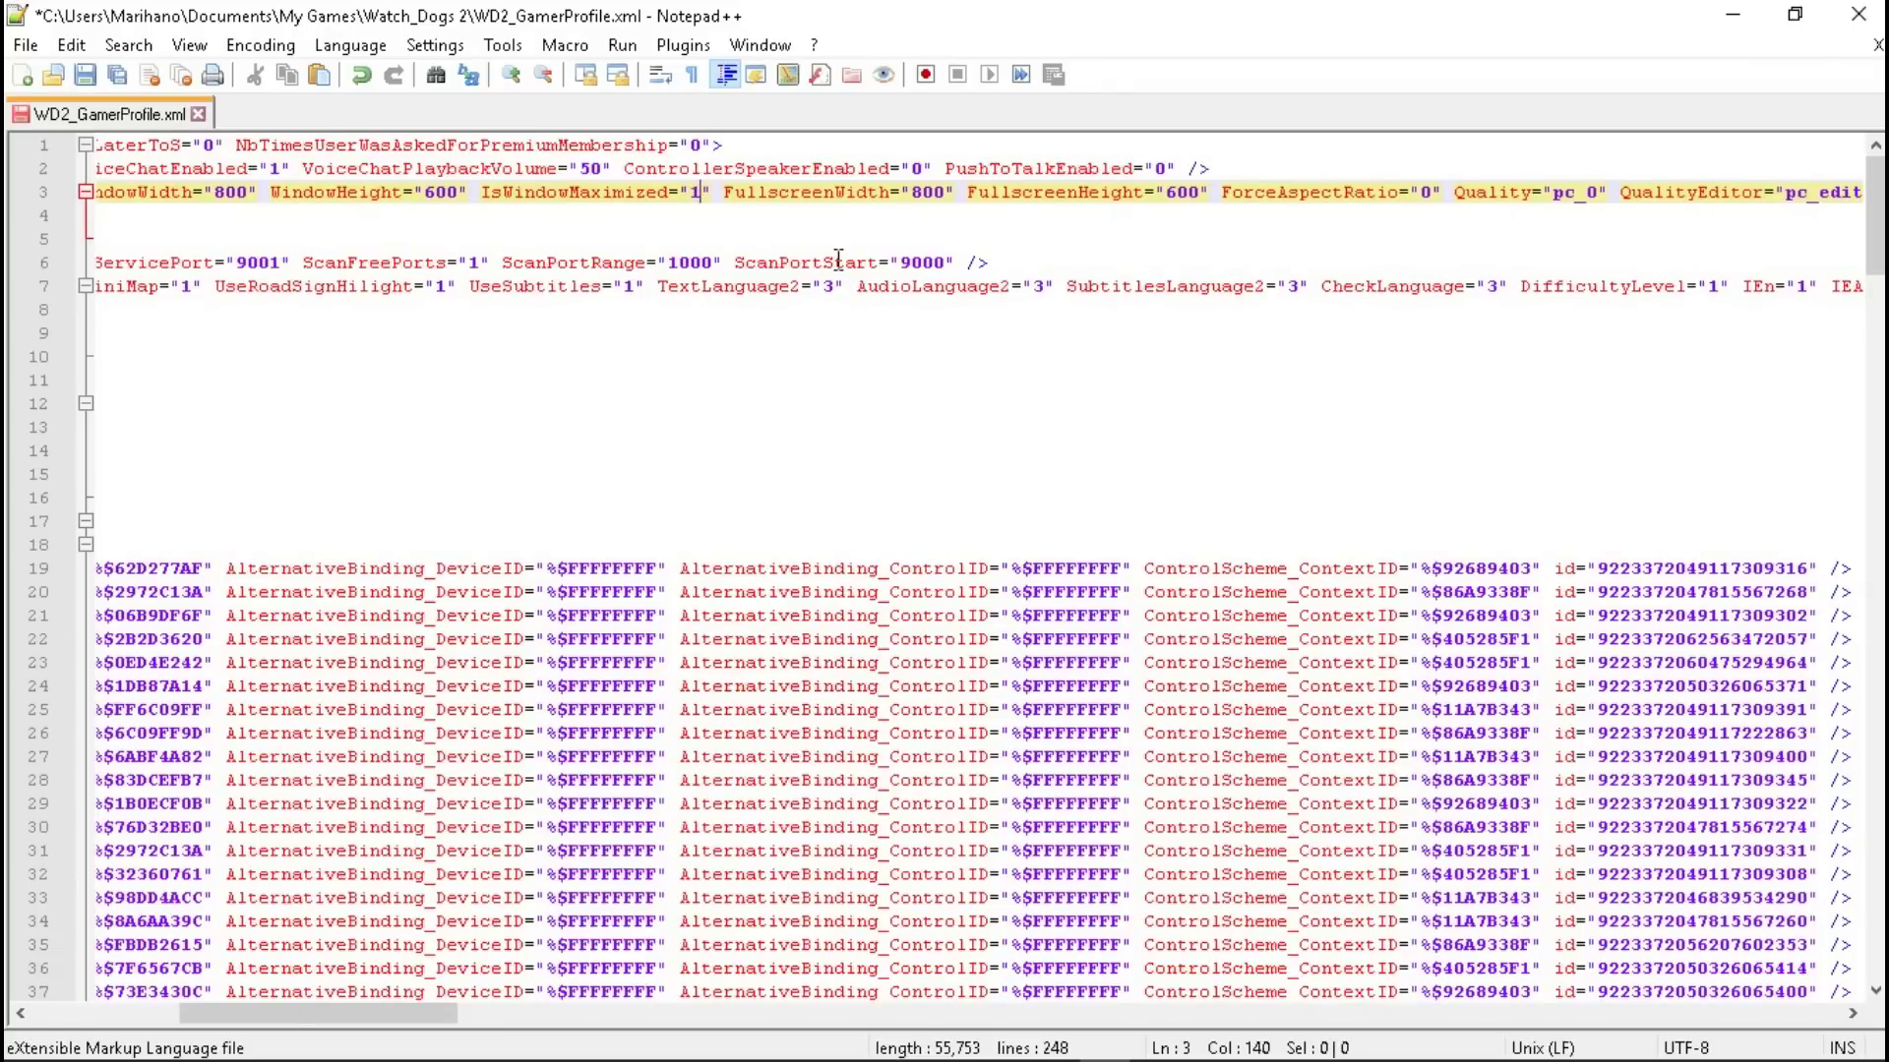
double_click(540, 194)
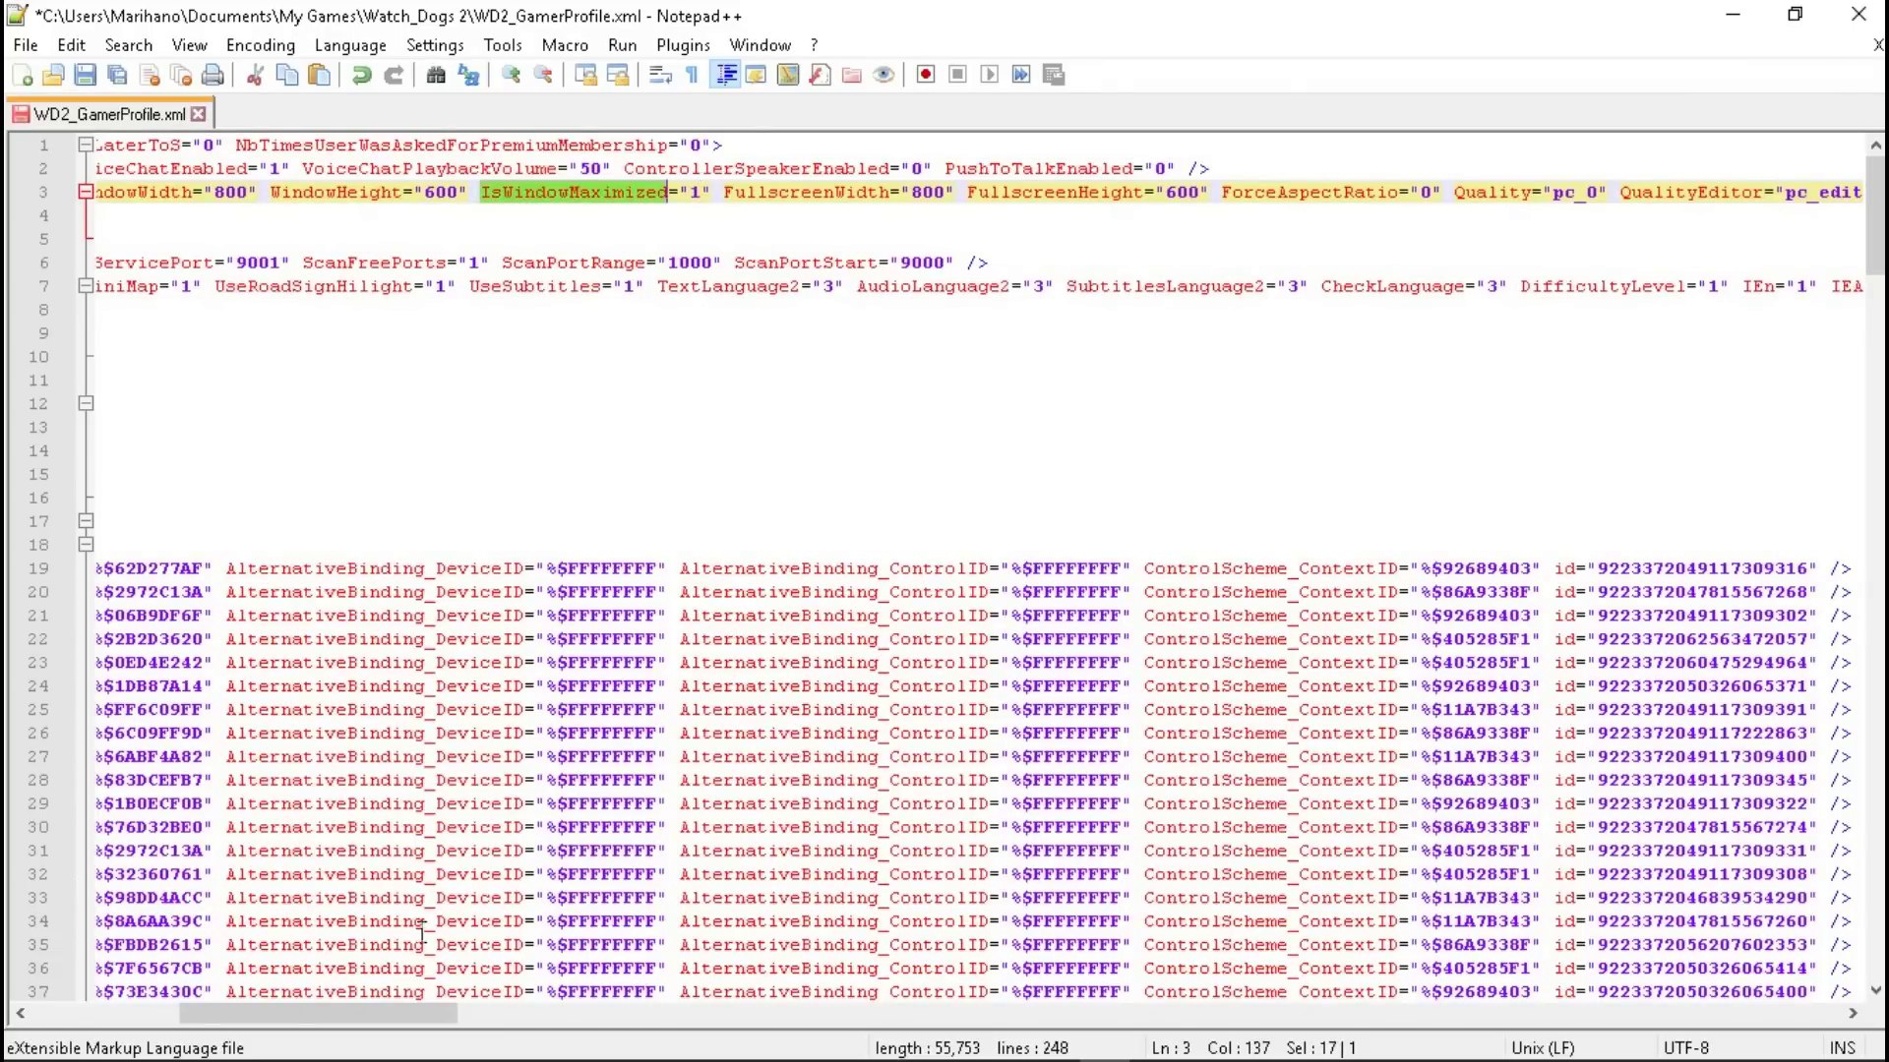
left_click_drag(375, 1023, 224, 1023)
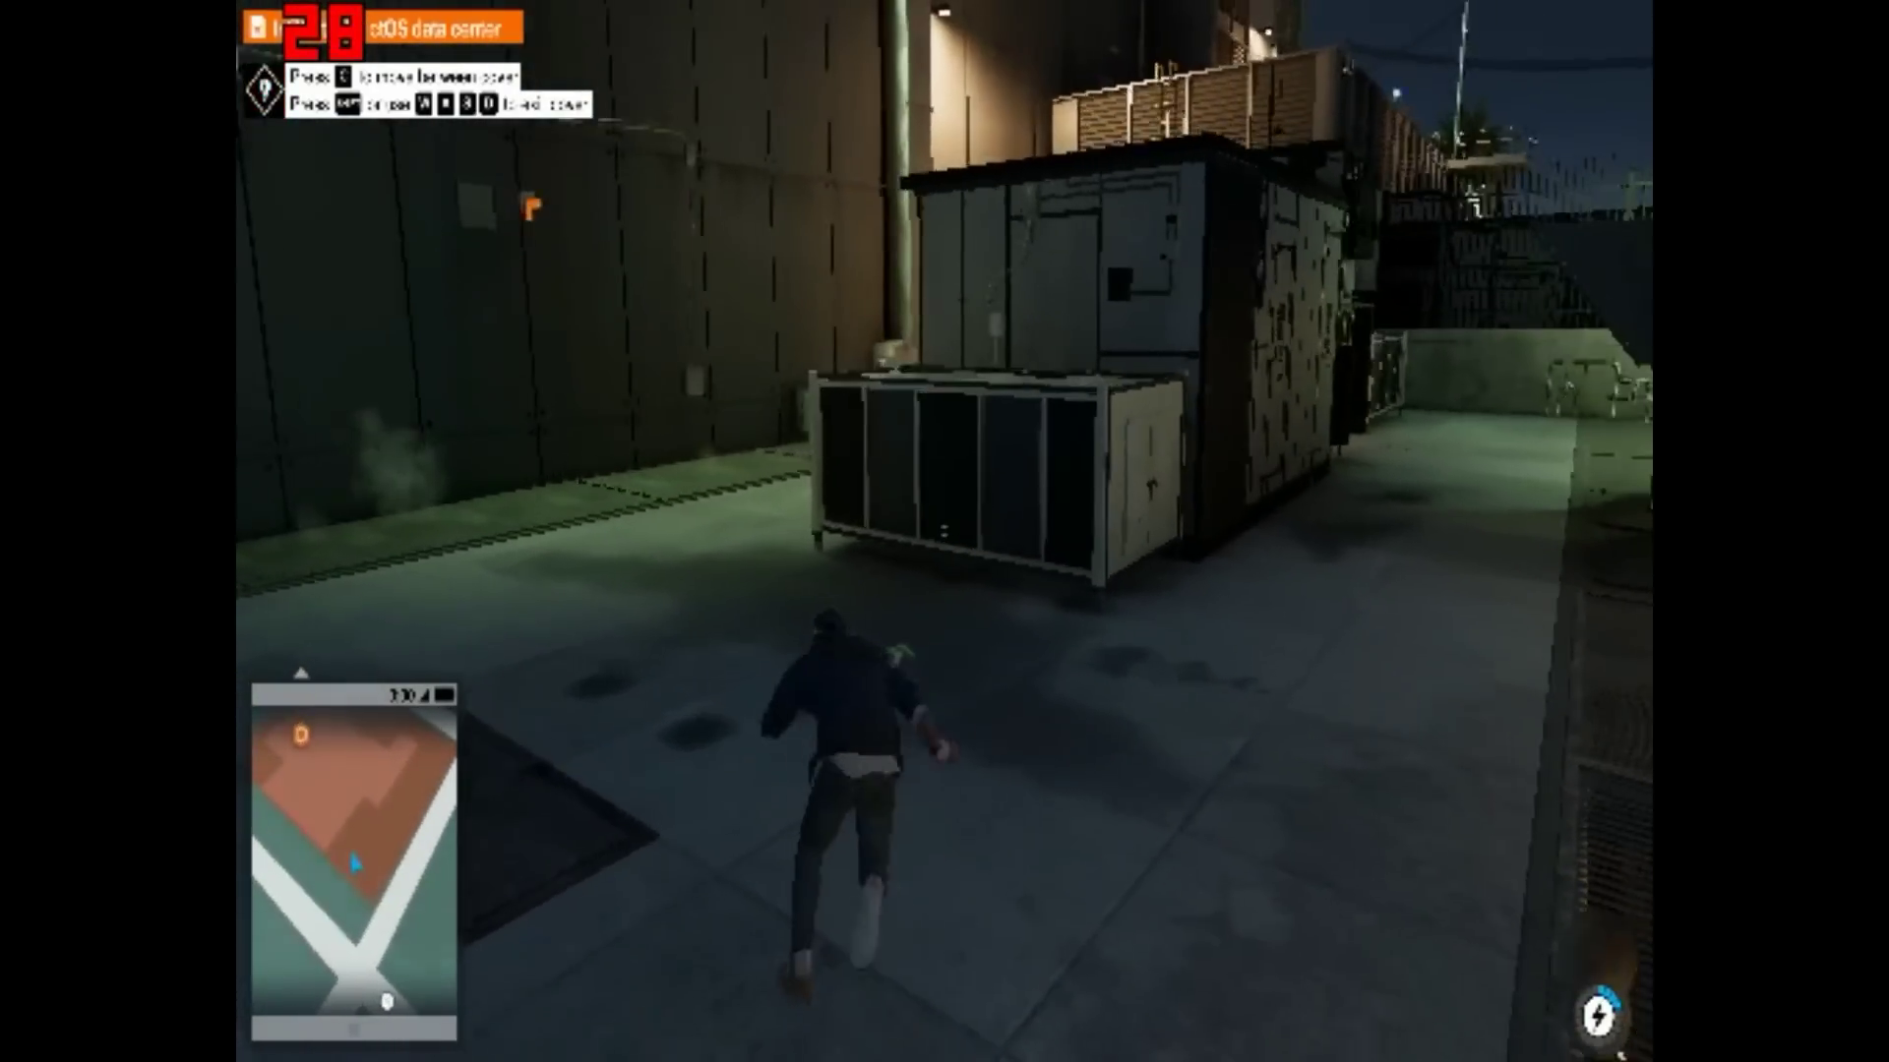
key("w")
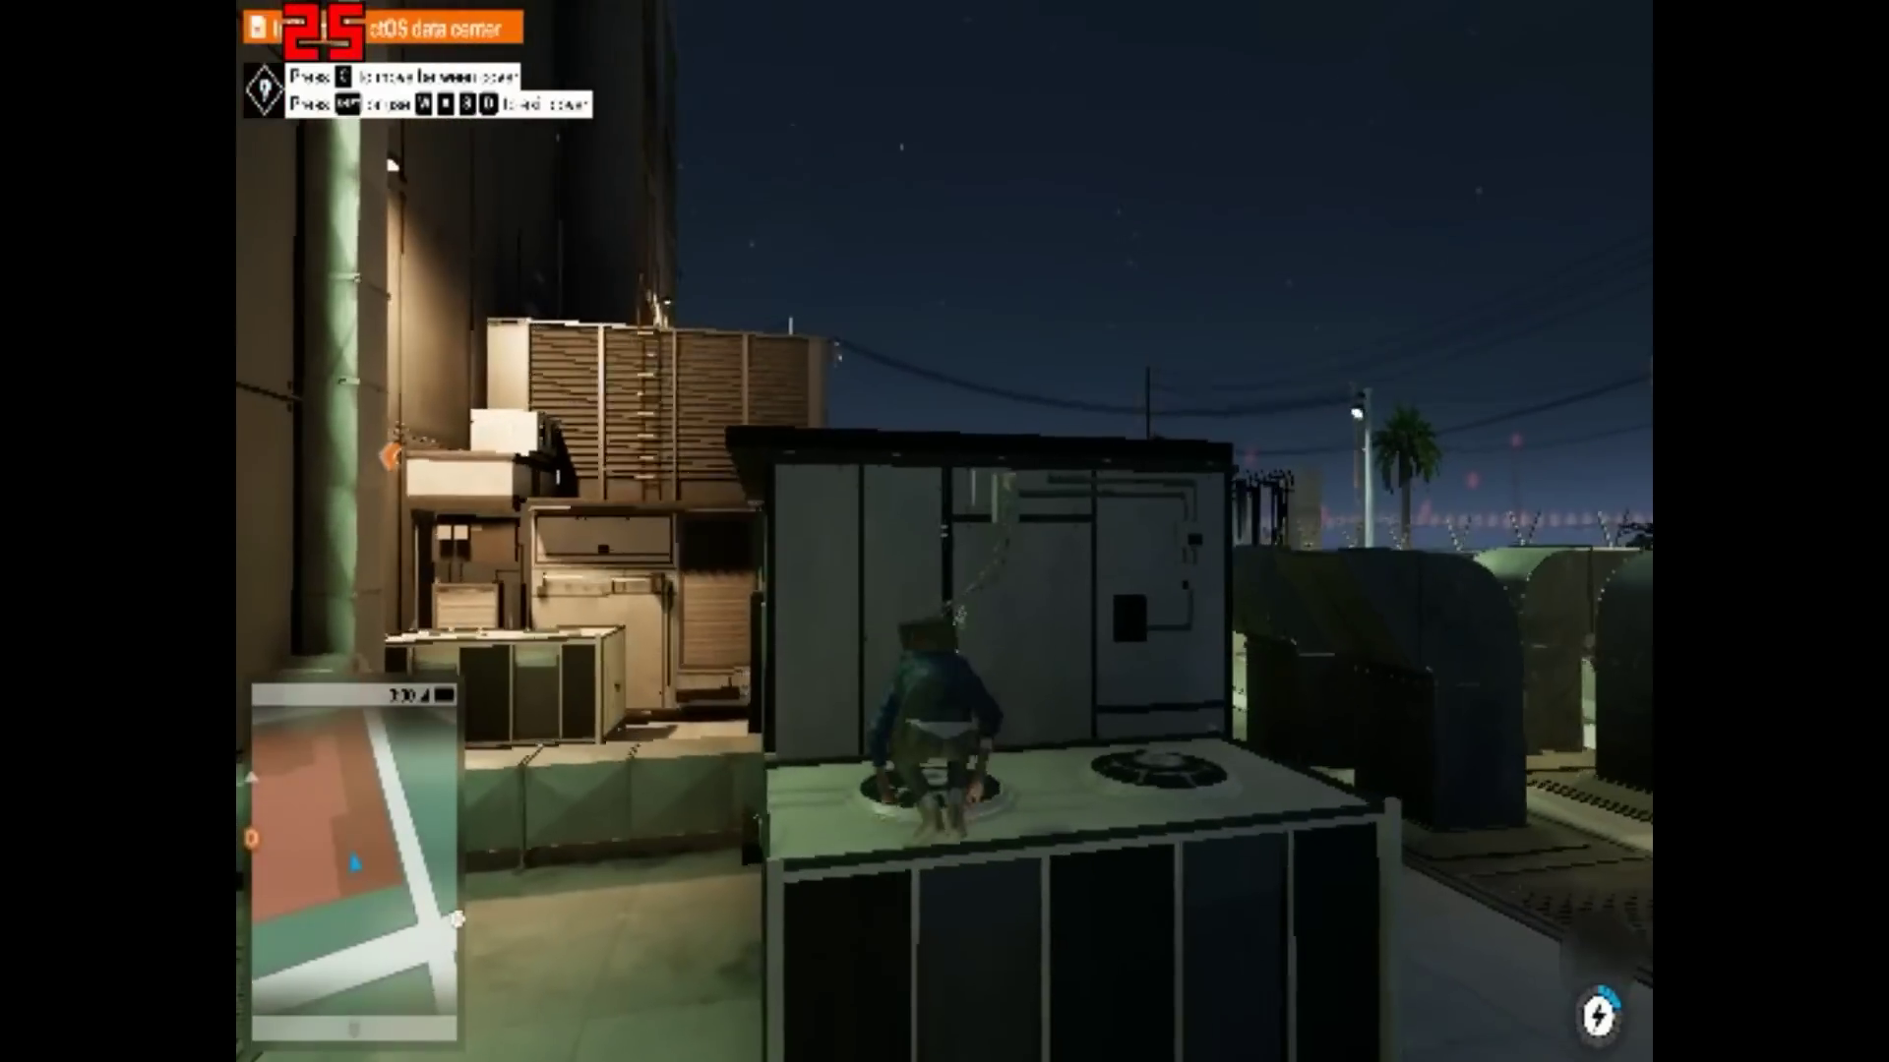
key("space")
key("w")
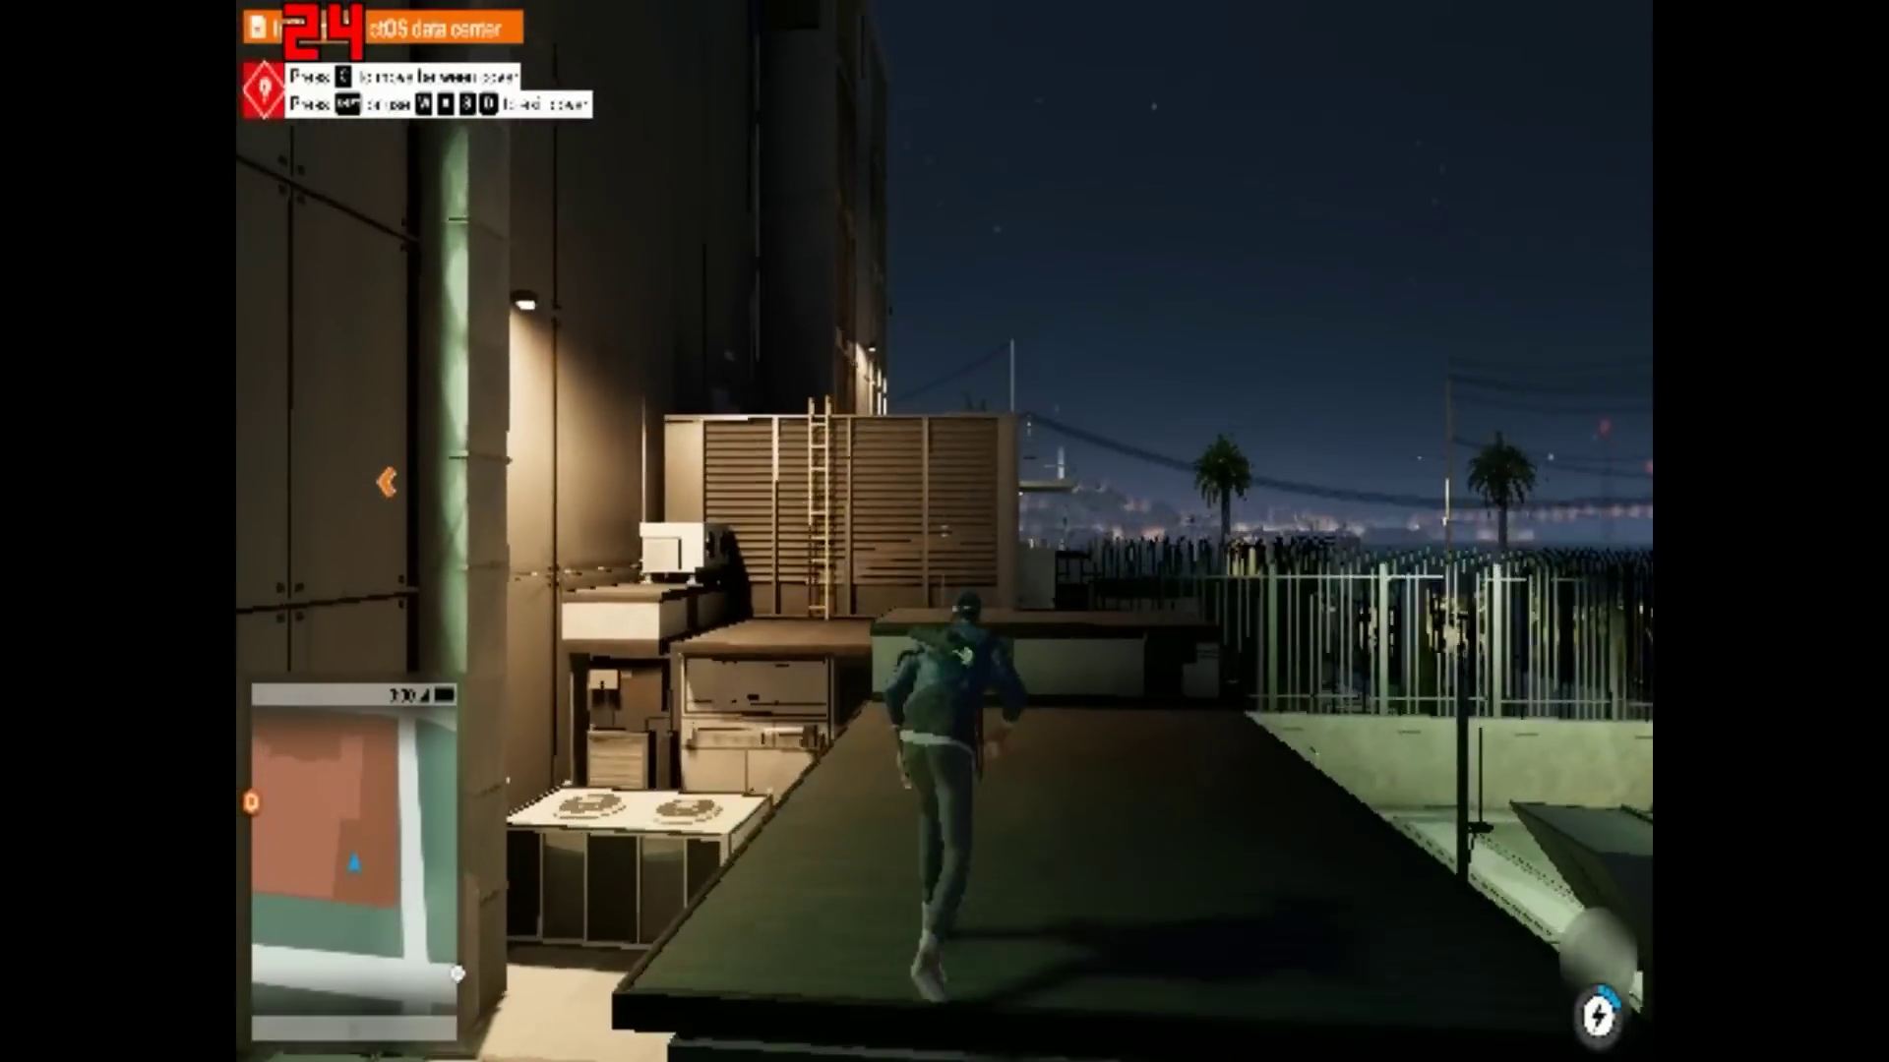
key("w")
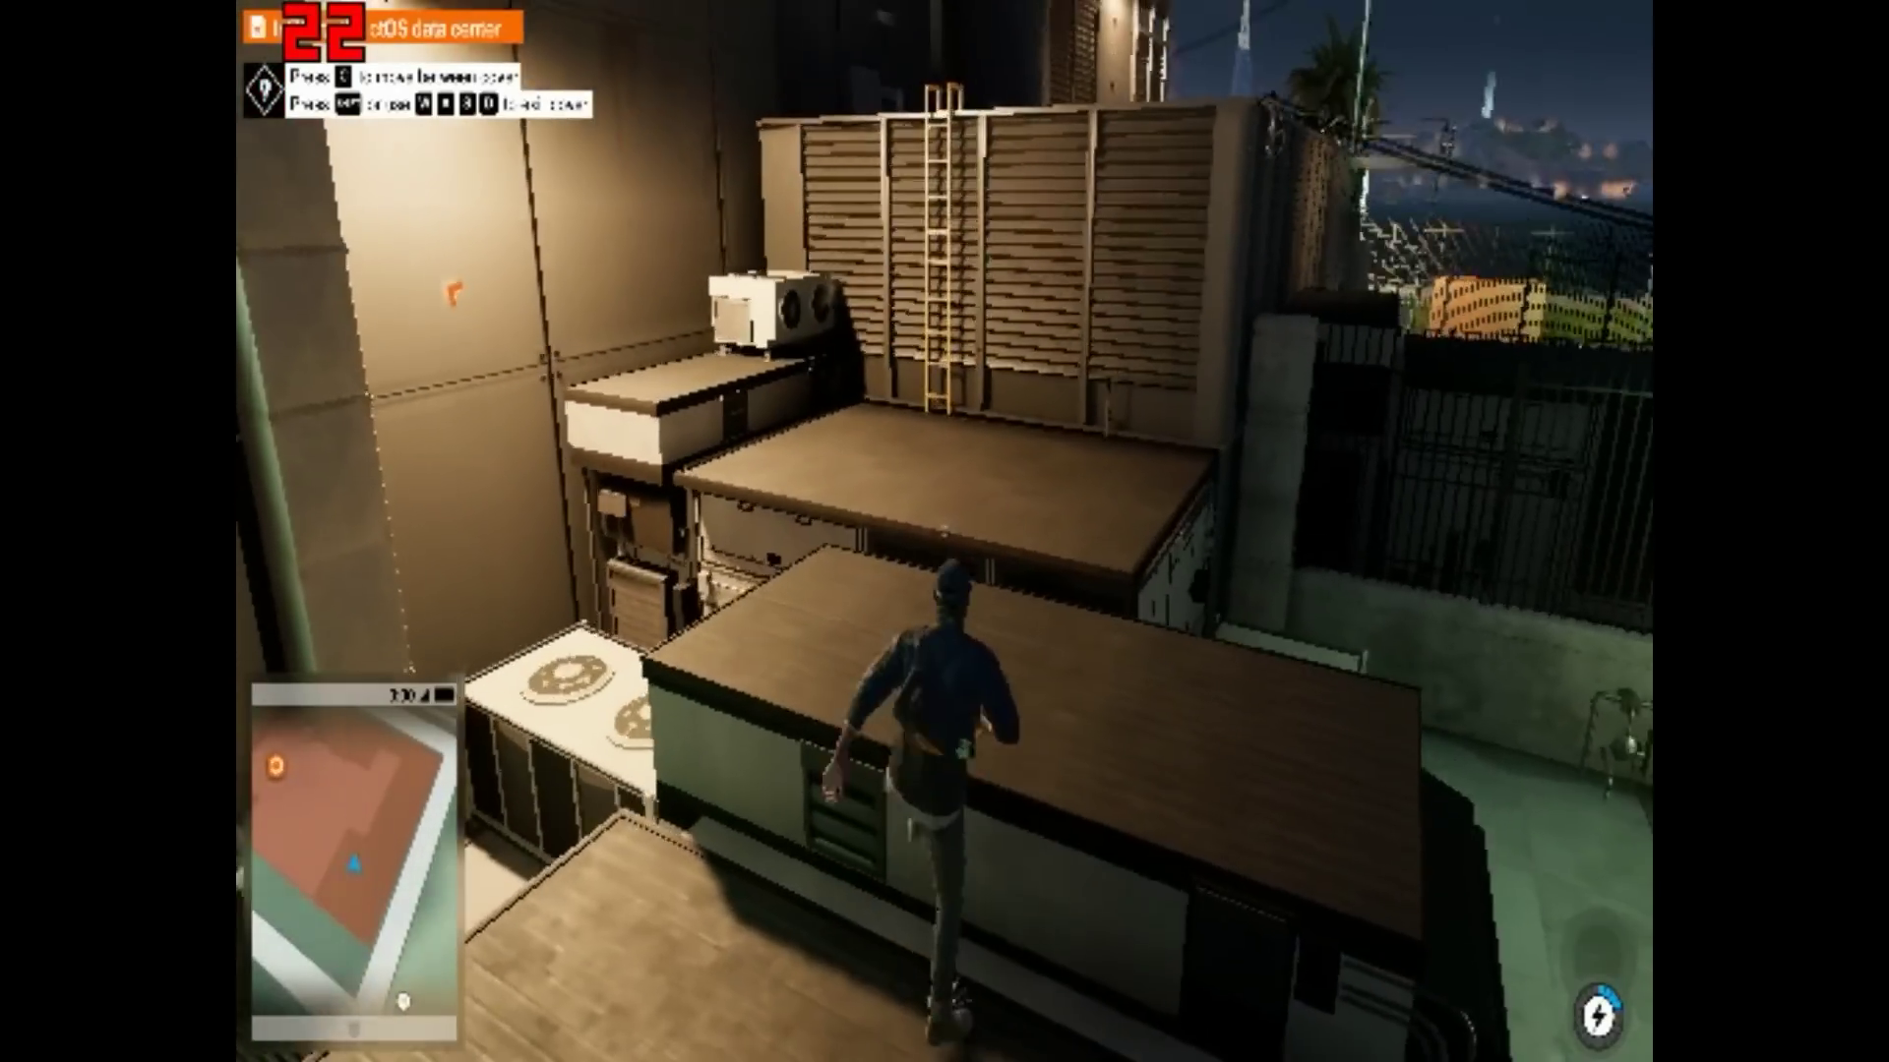
key("w")
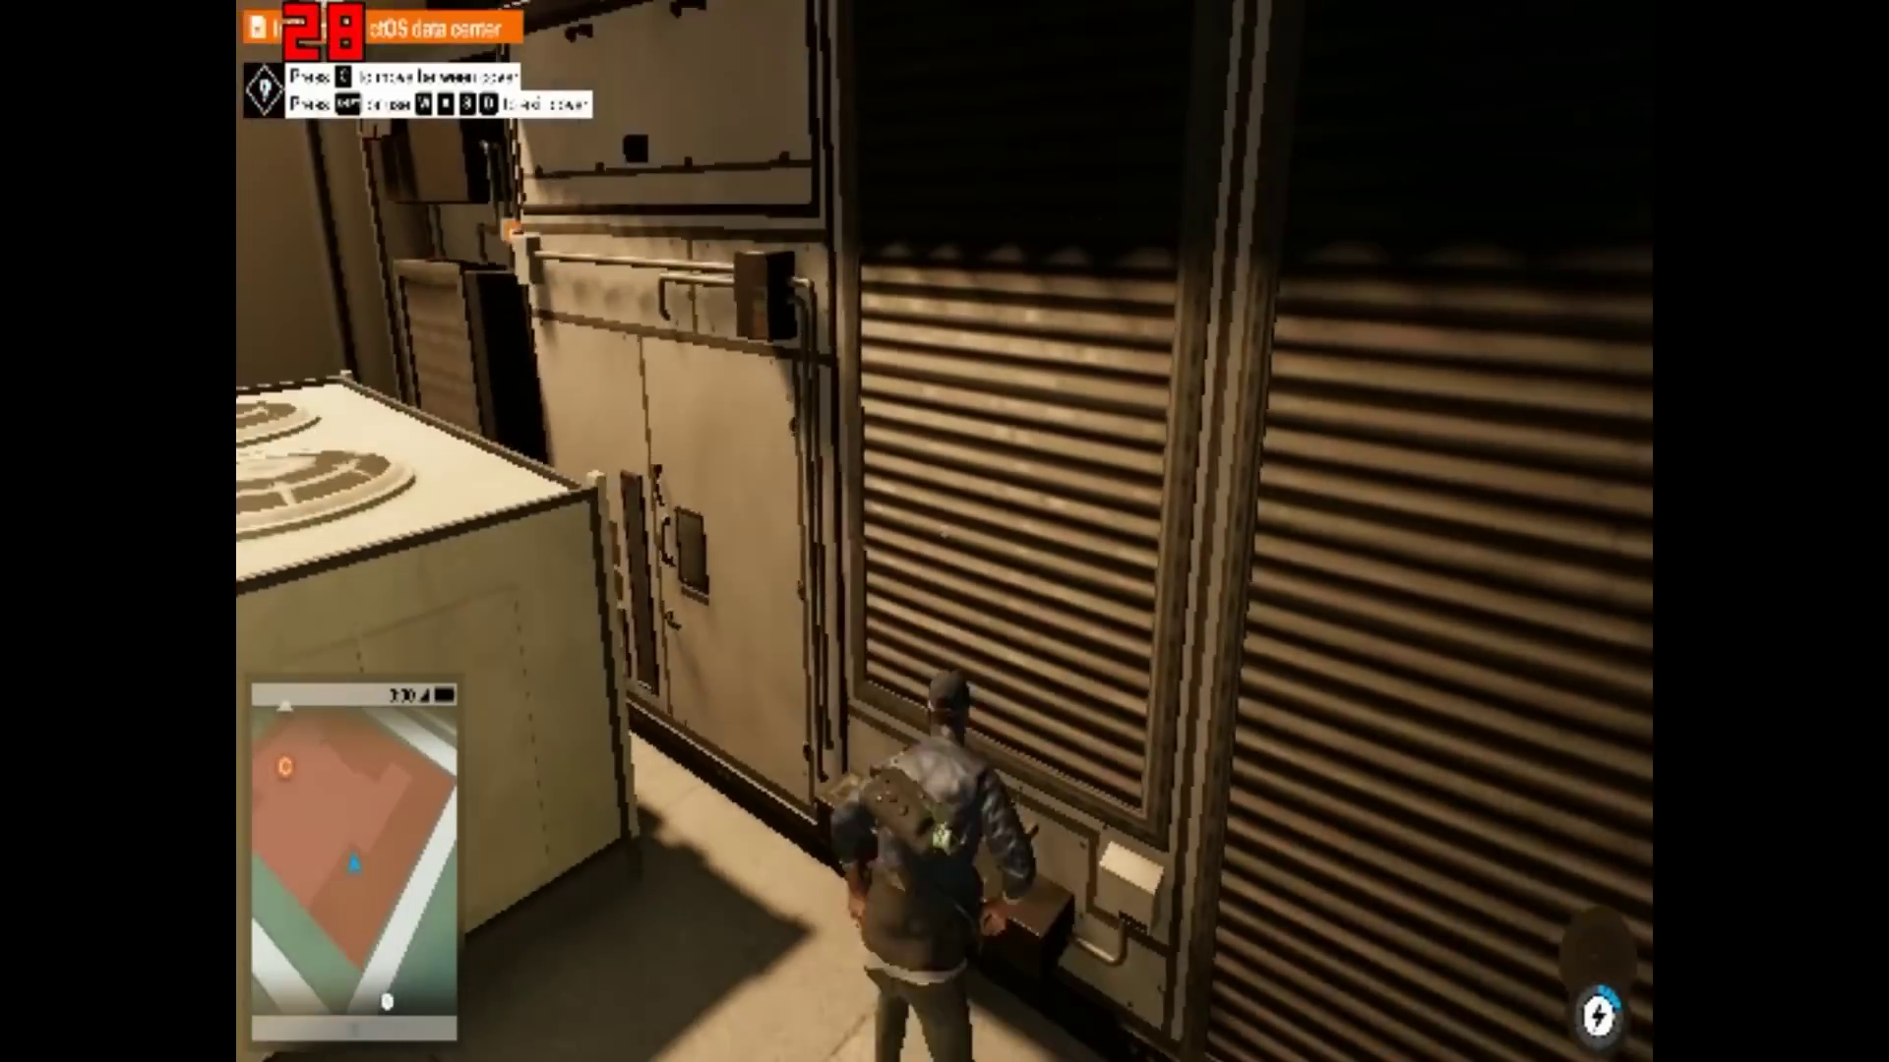
key("w")
key("space")
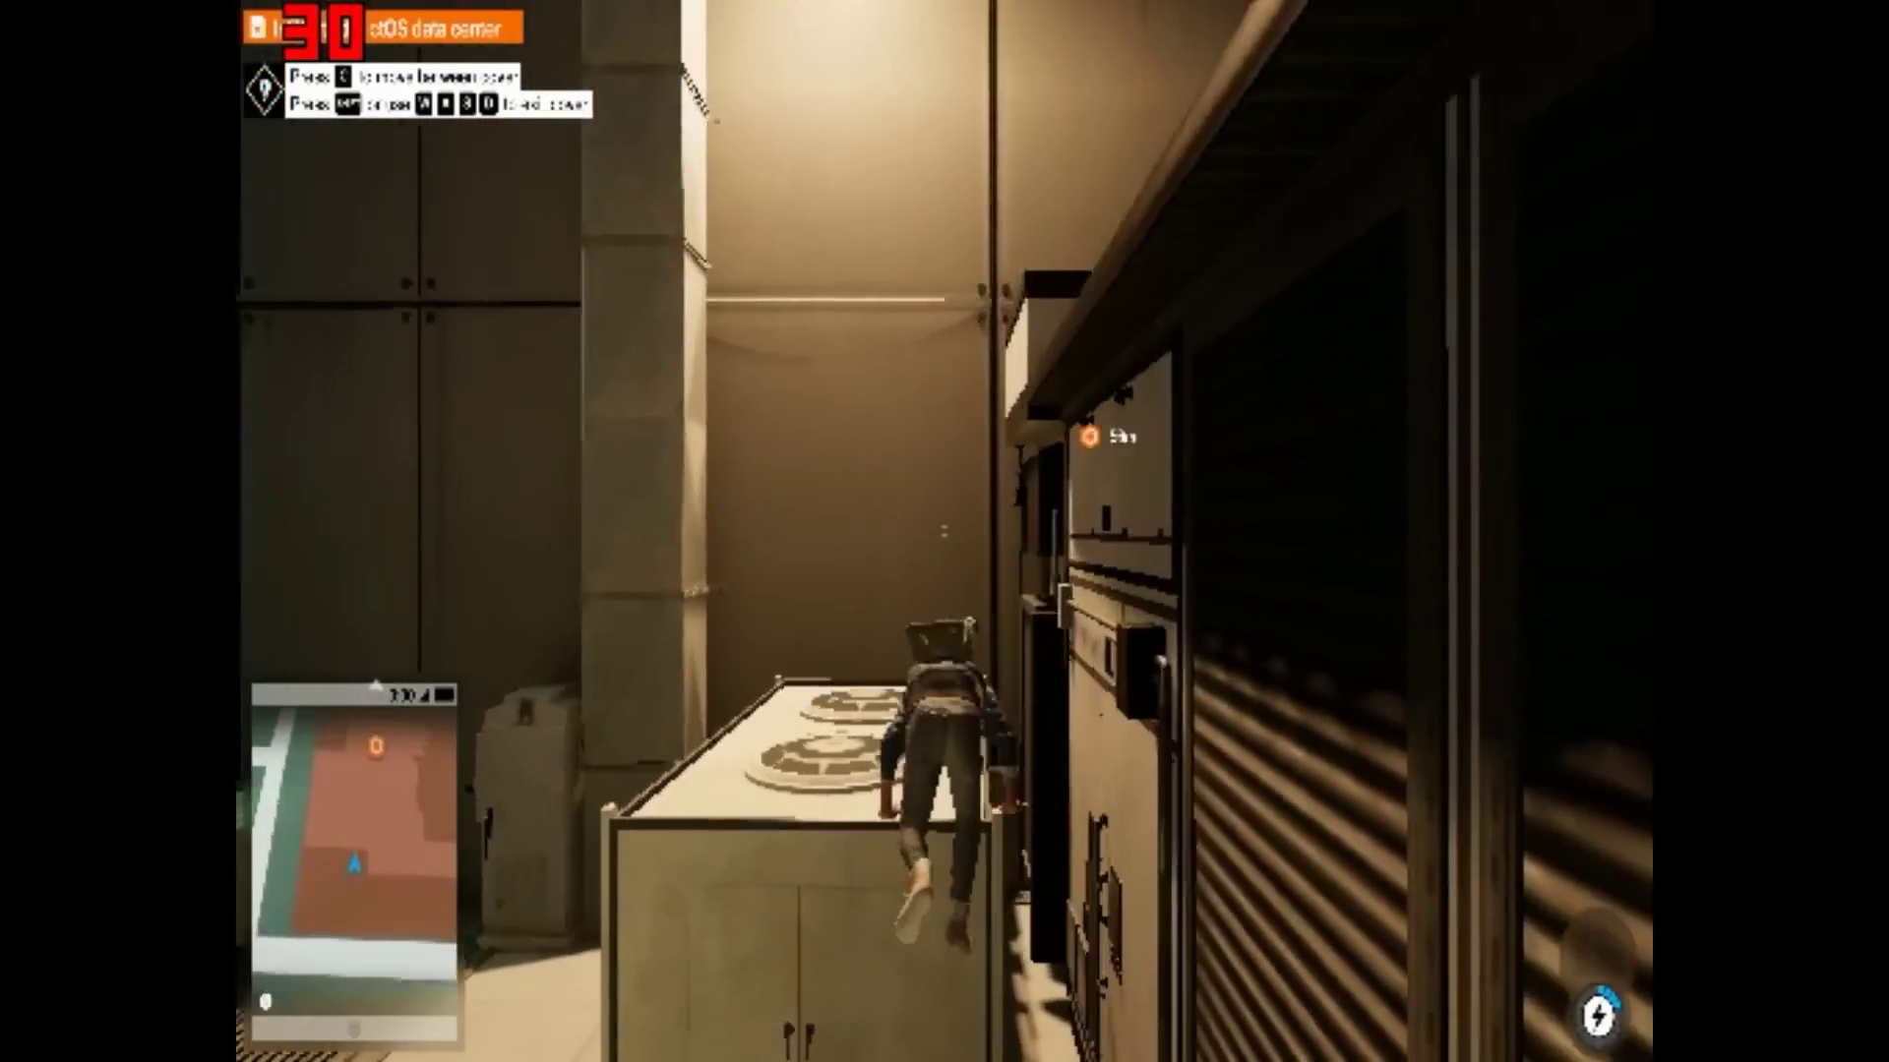
key("space")
key("w")
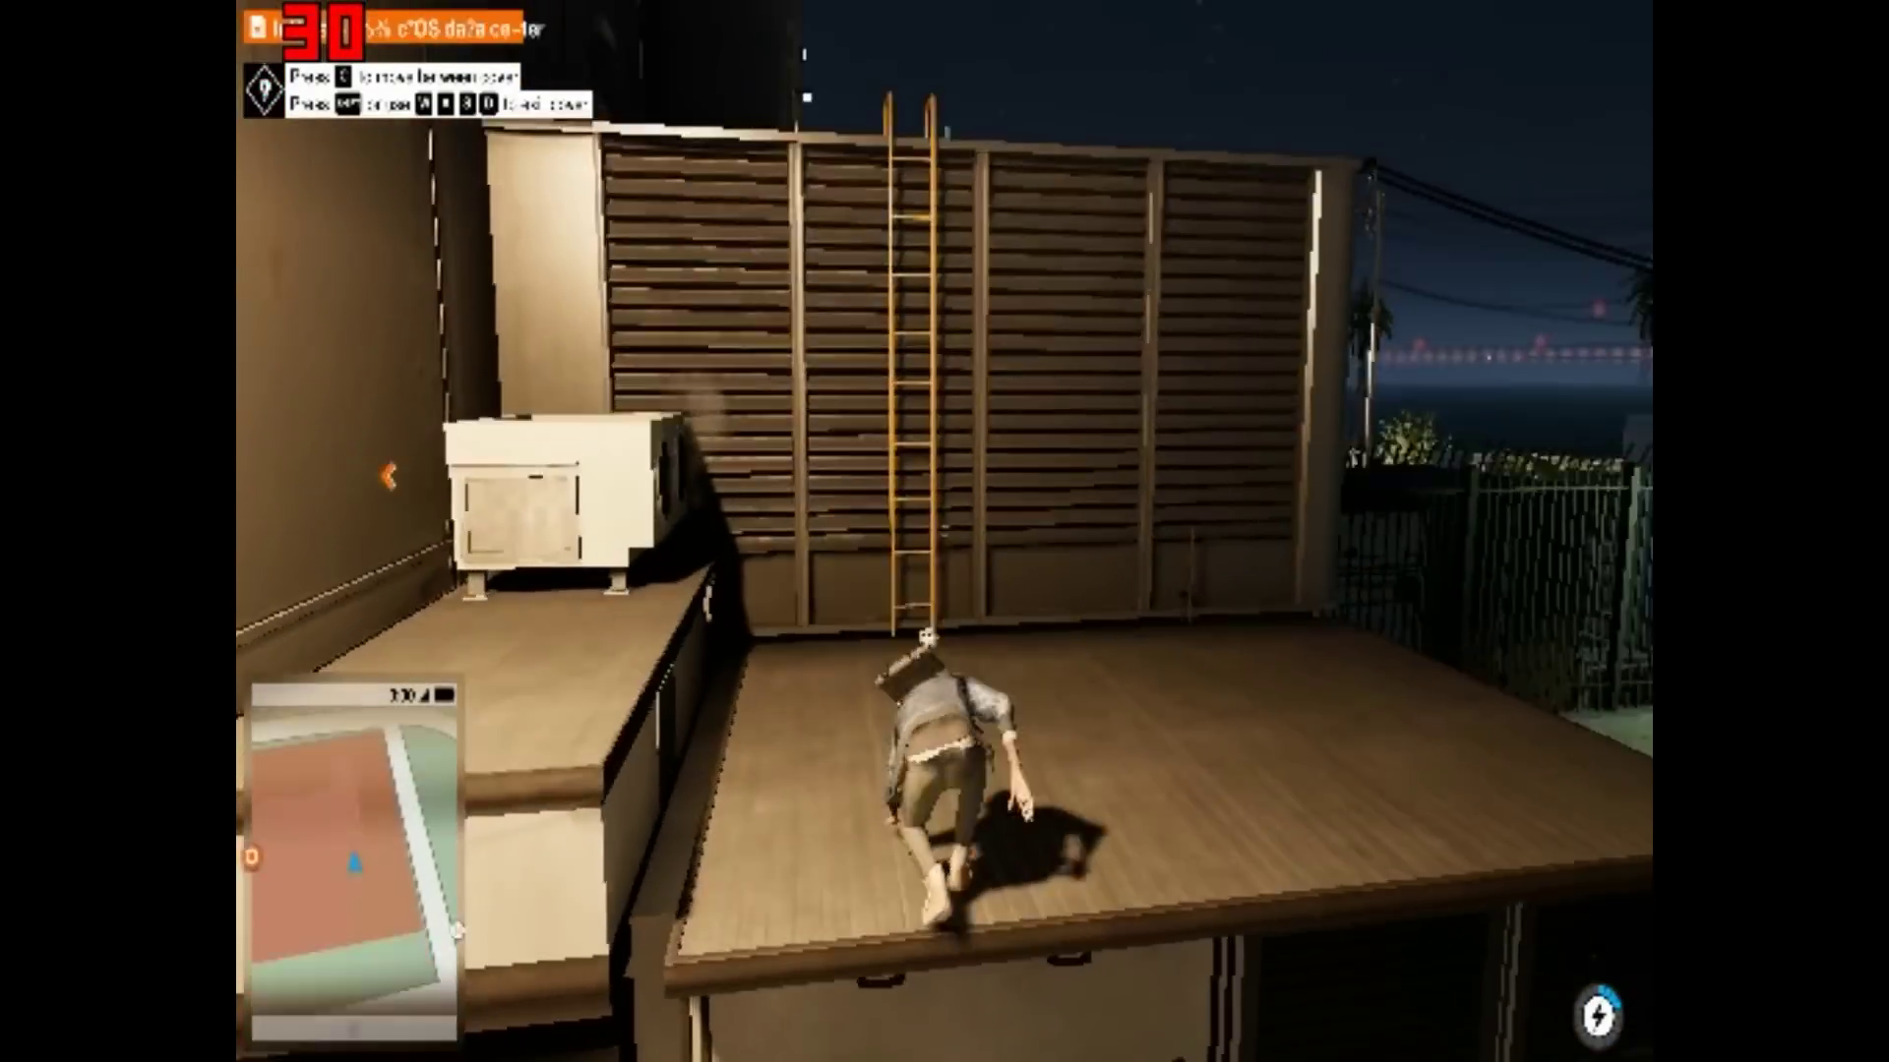
key("w")
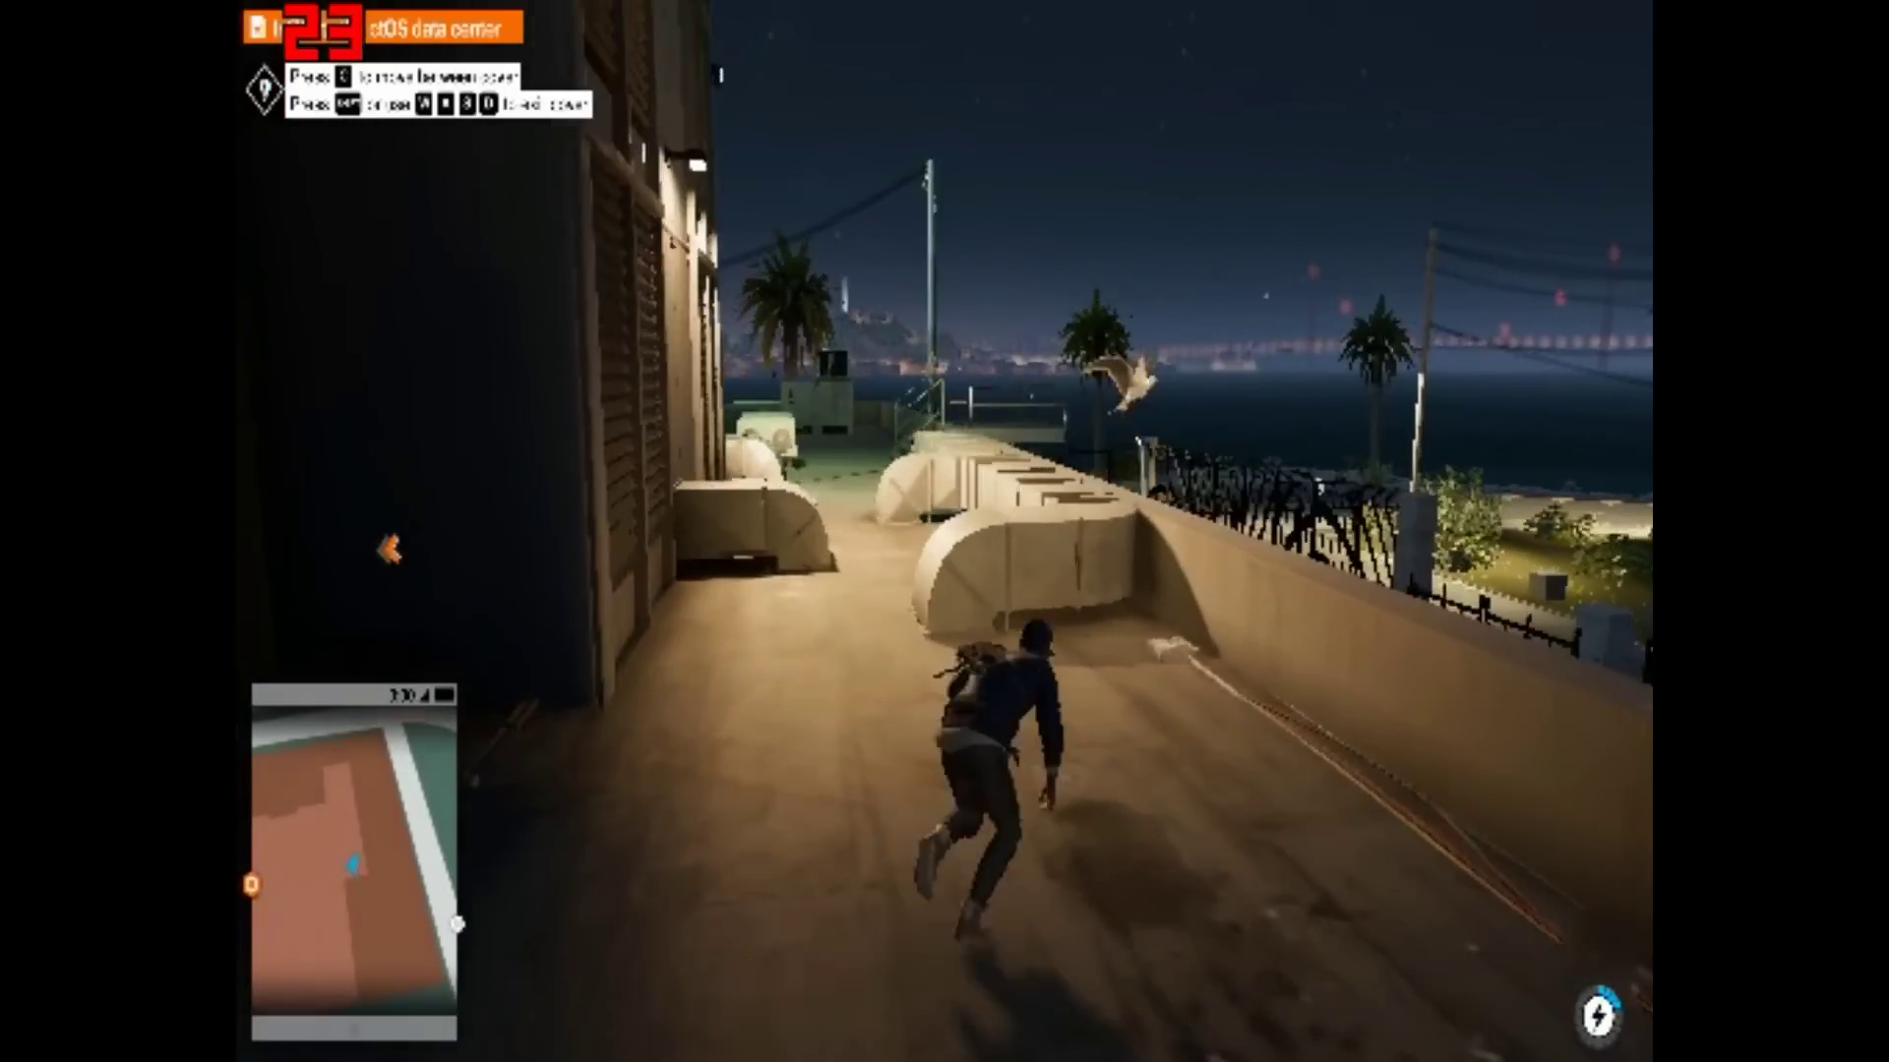
key("w")
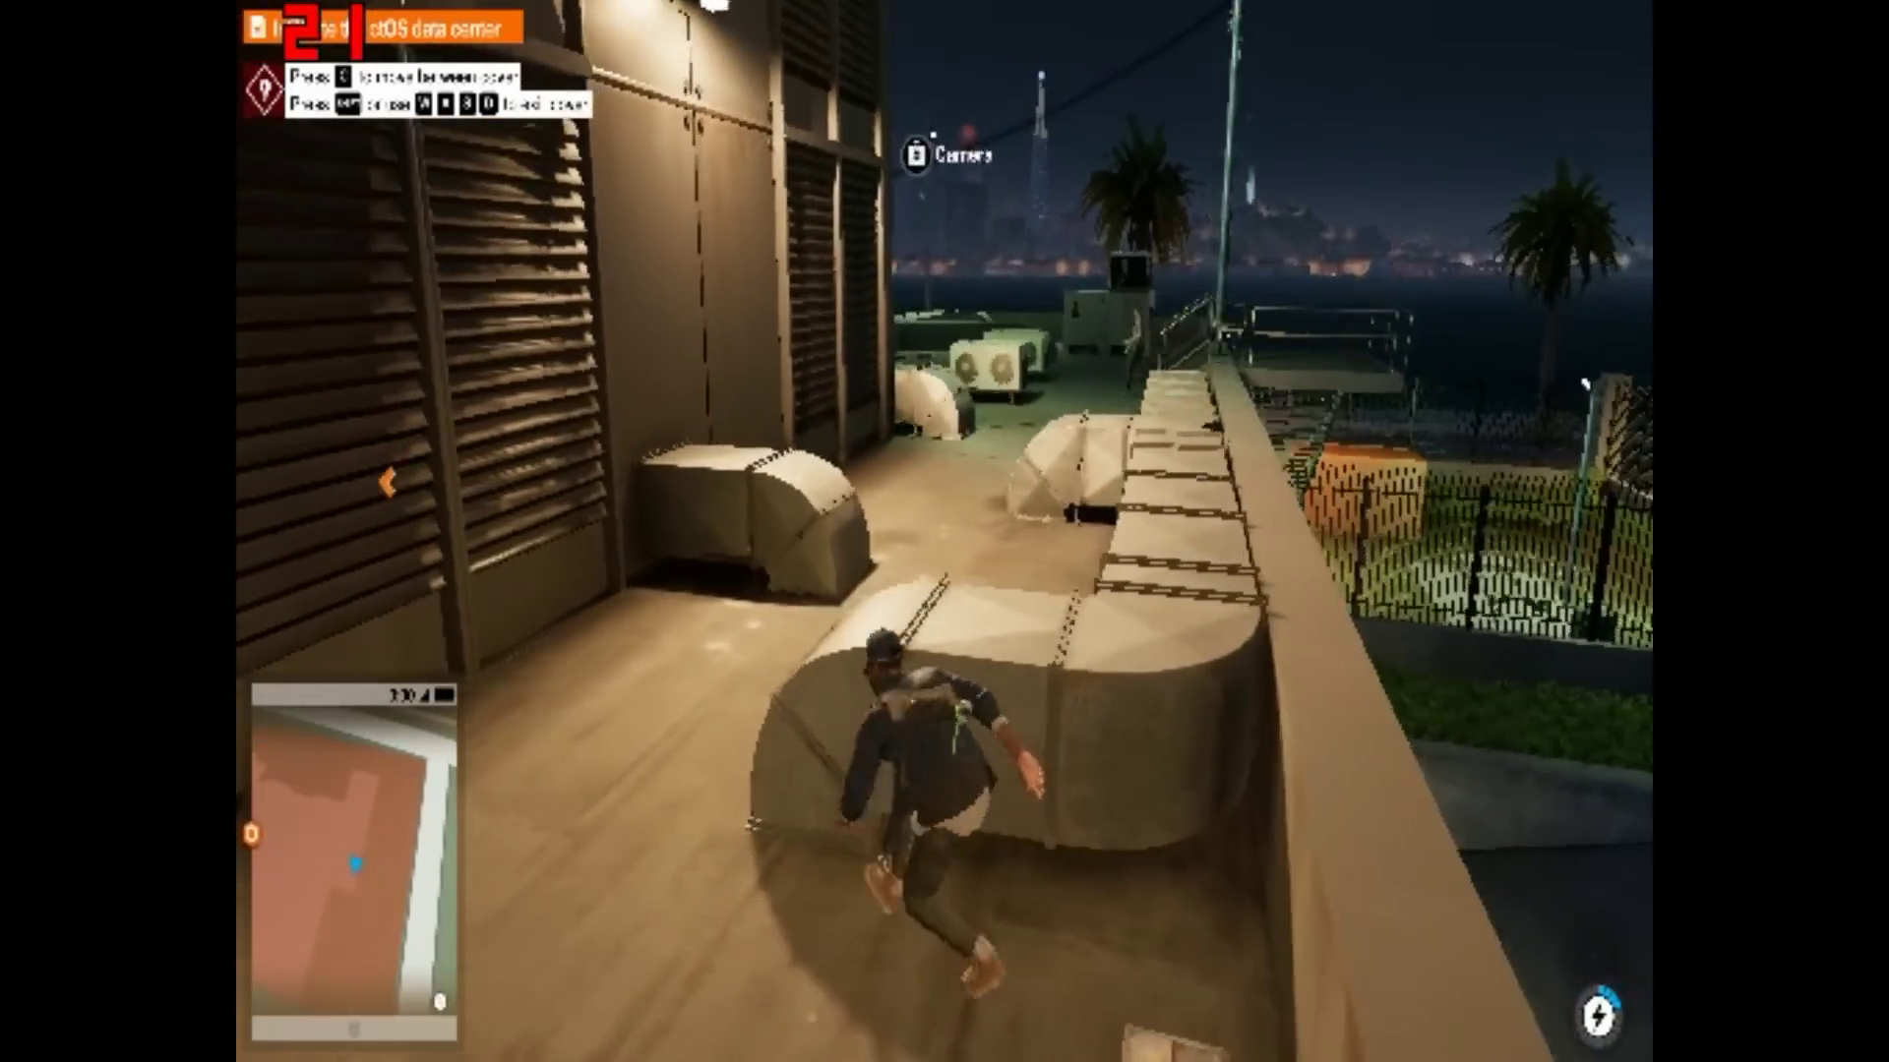
key("w")
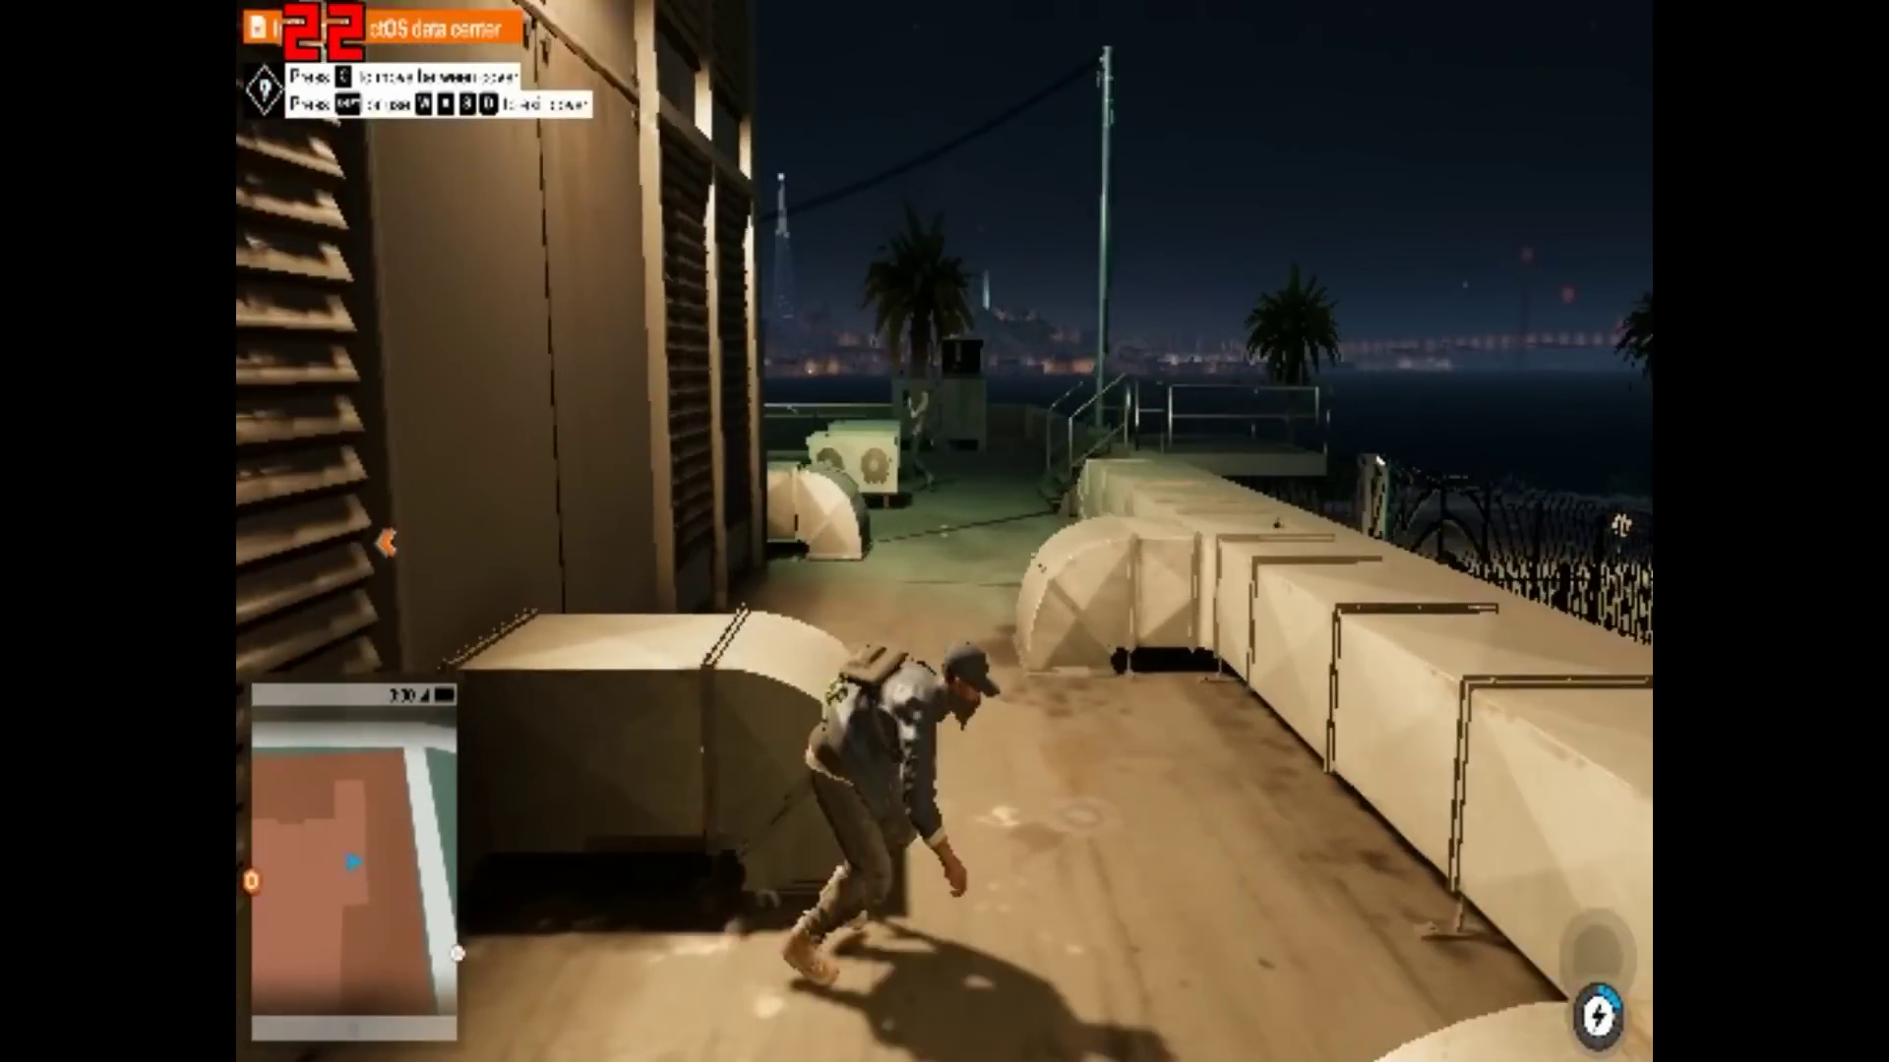
key("w")
right_click(944, 531)
left_click(944, 532)
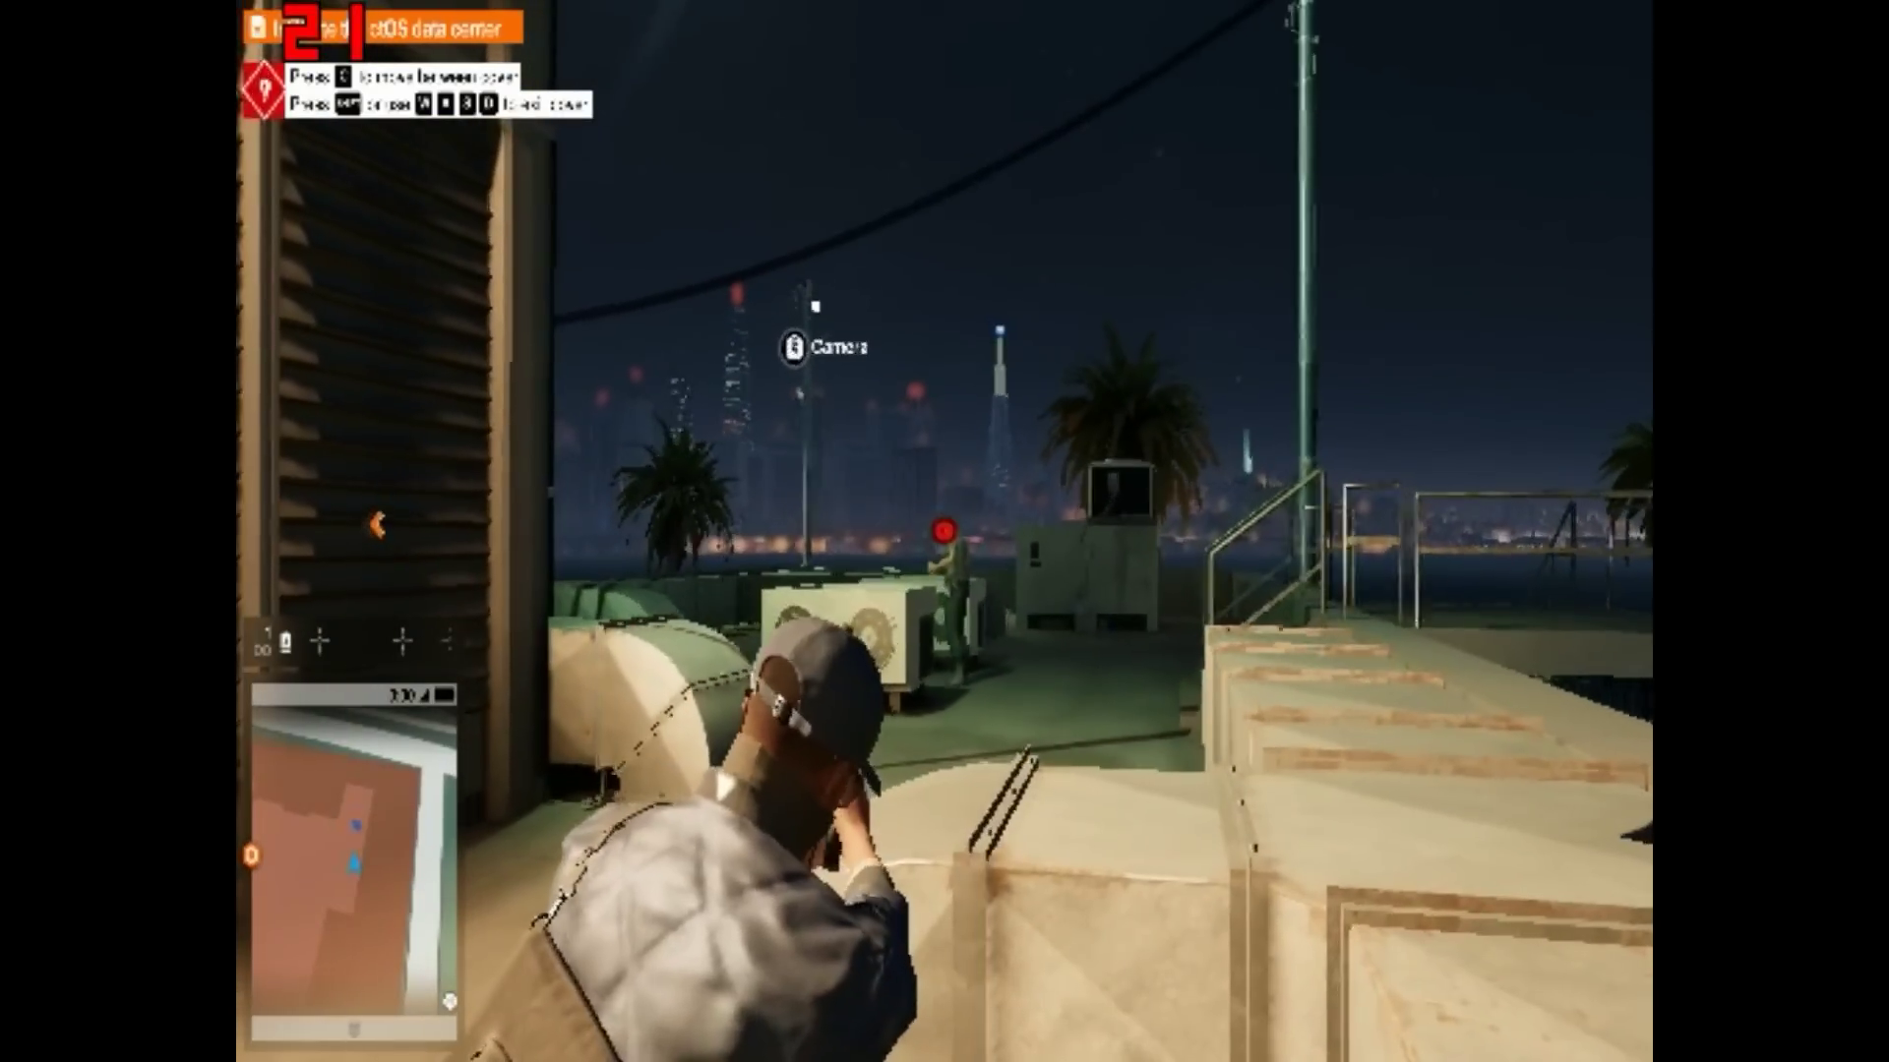
key("a")
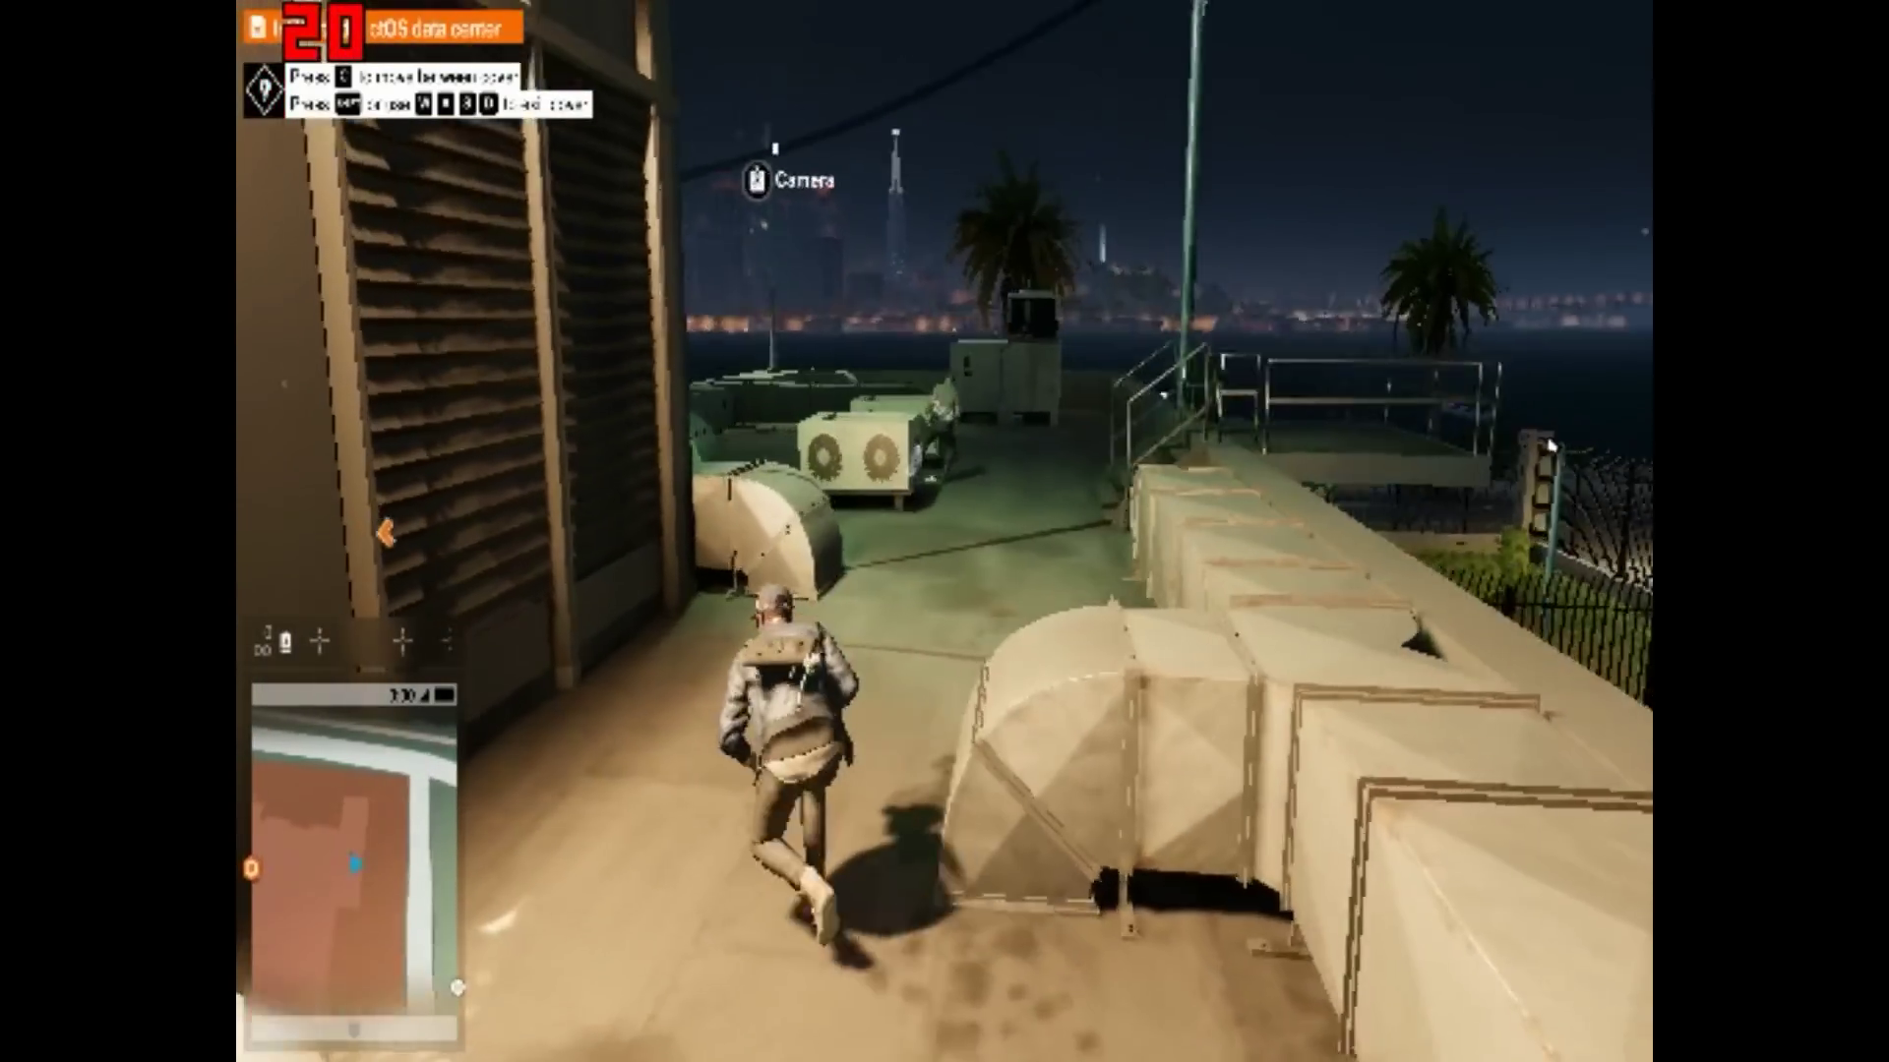
key("w")
key("w")
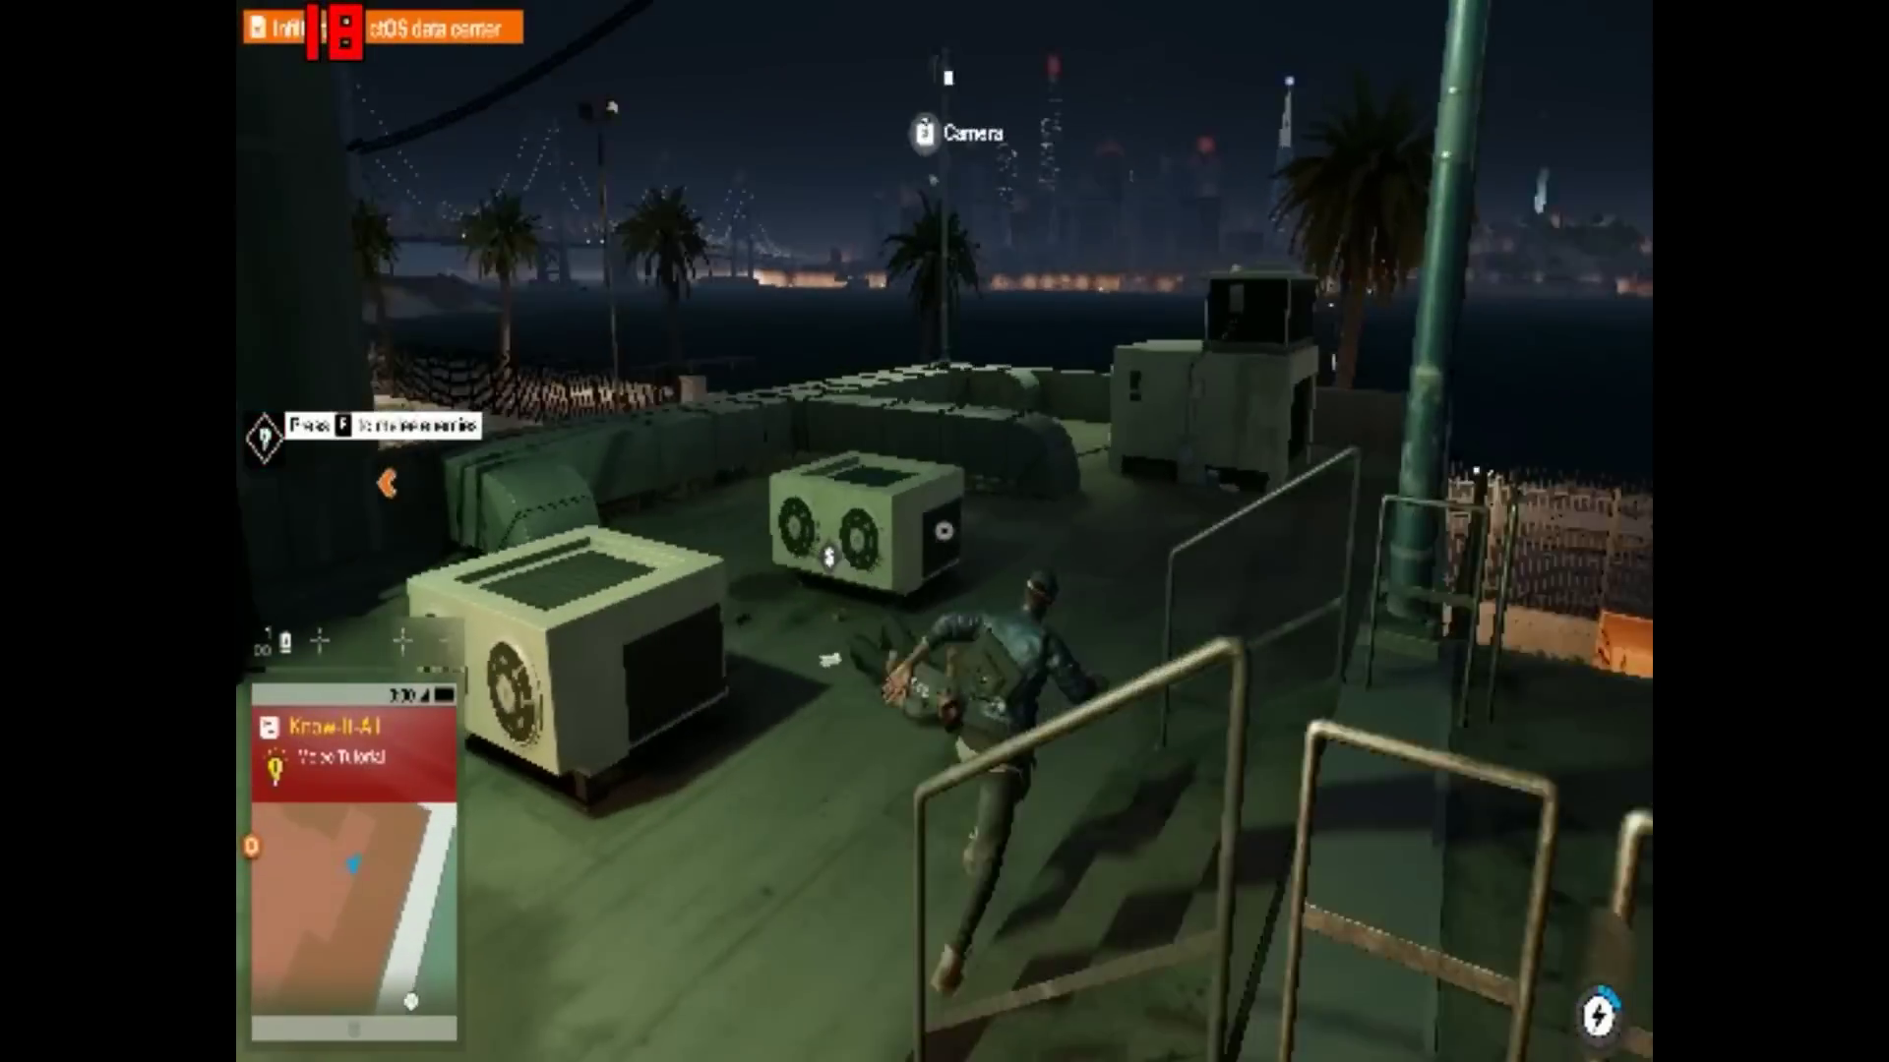
key("w")
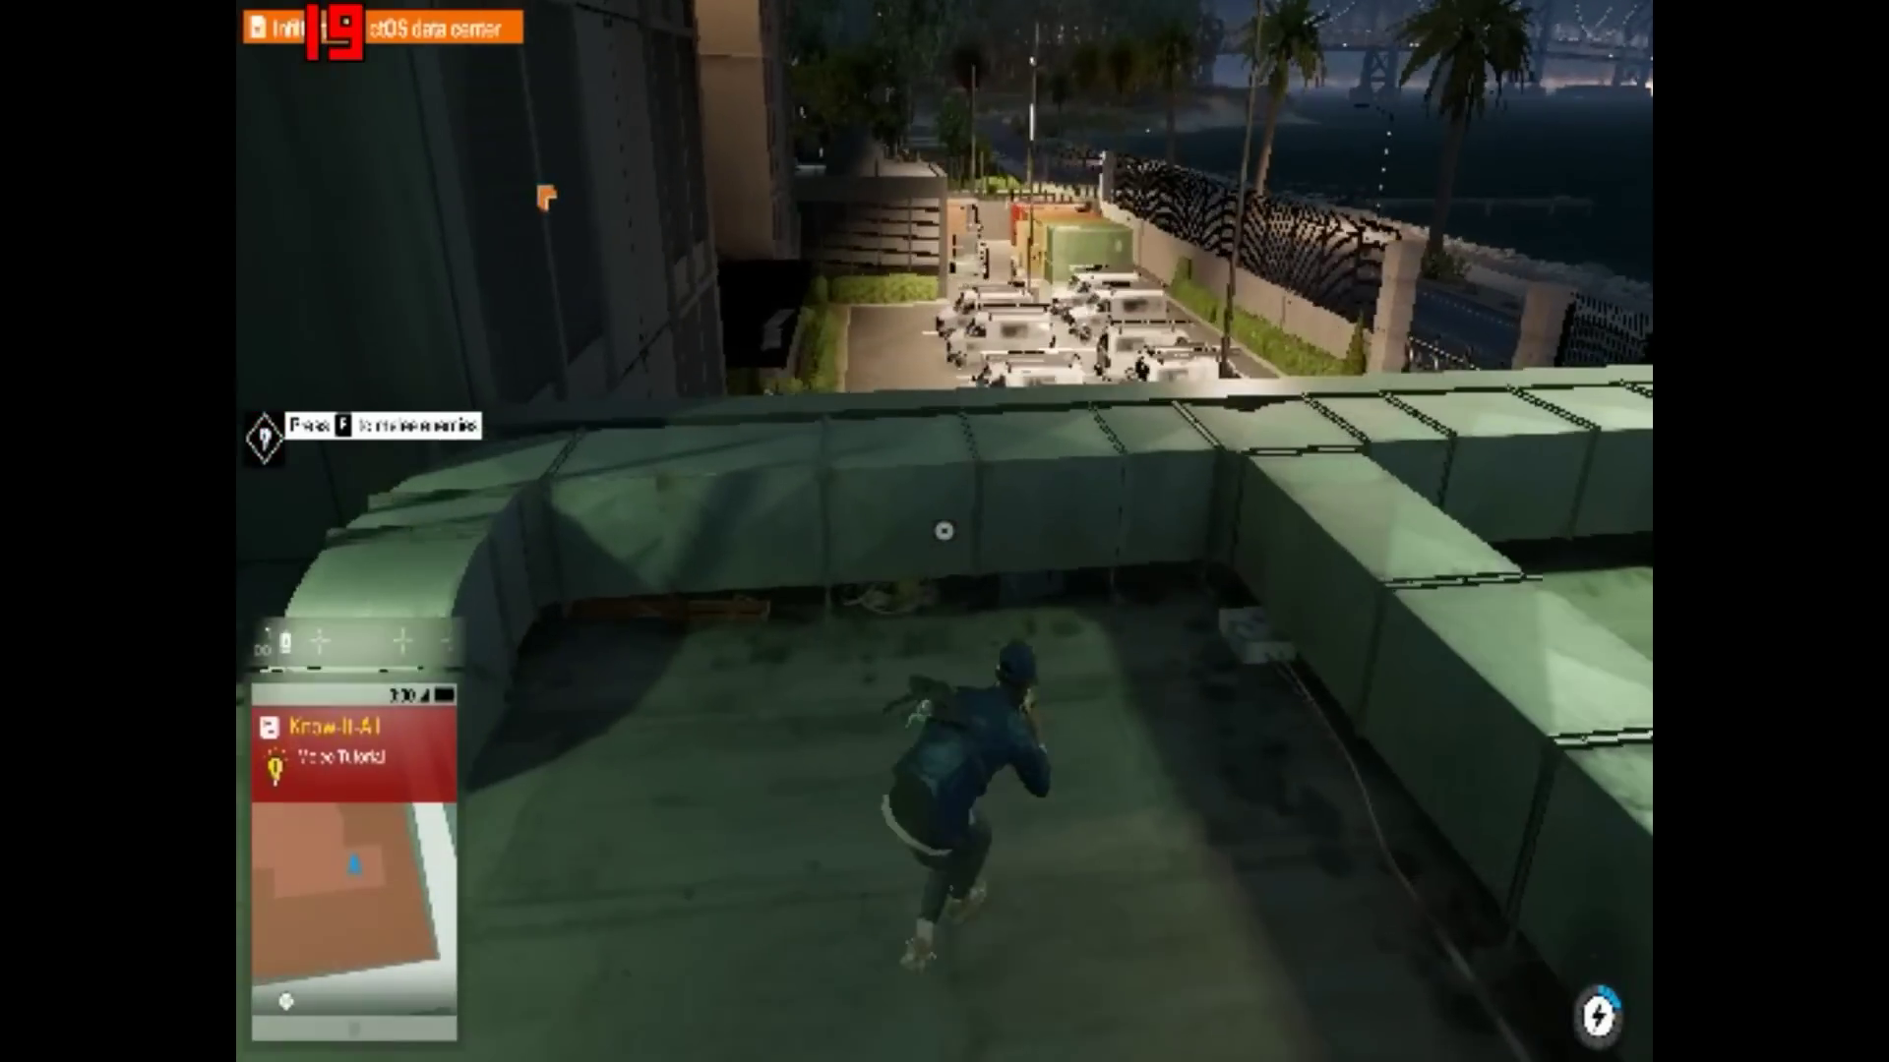
key("w")
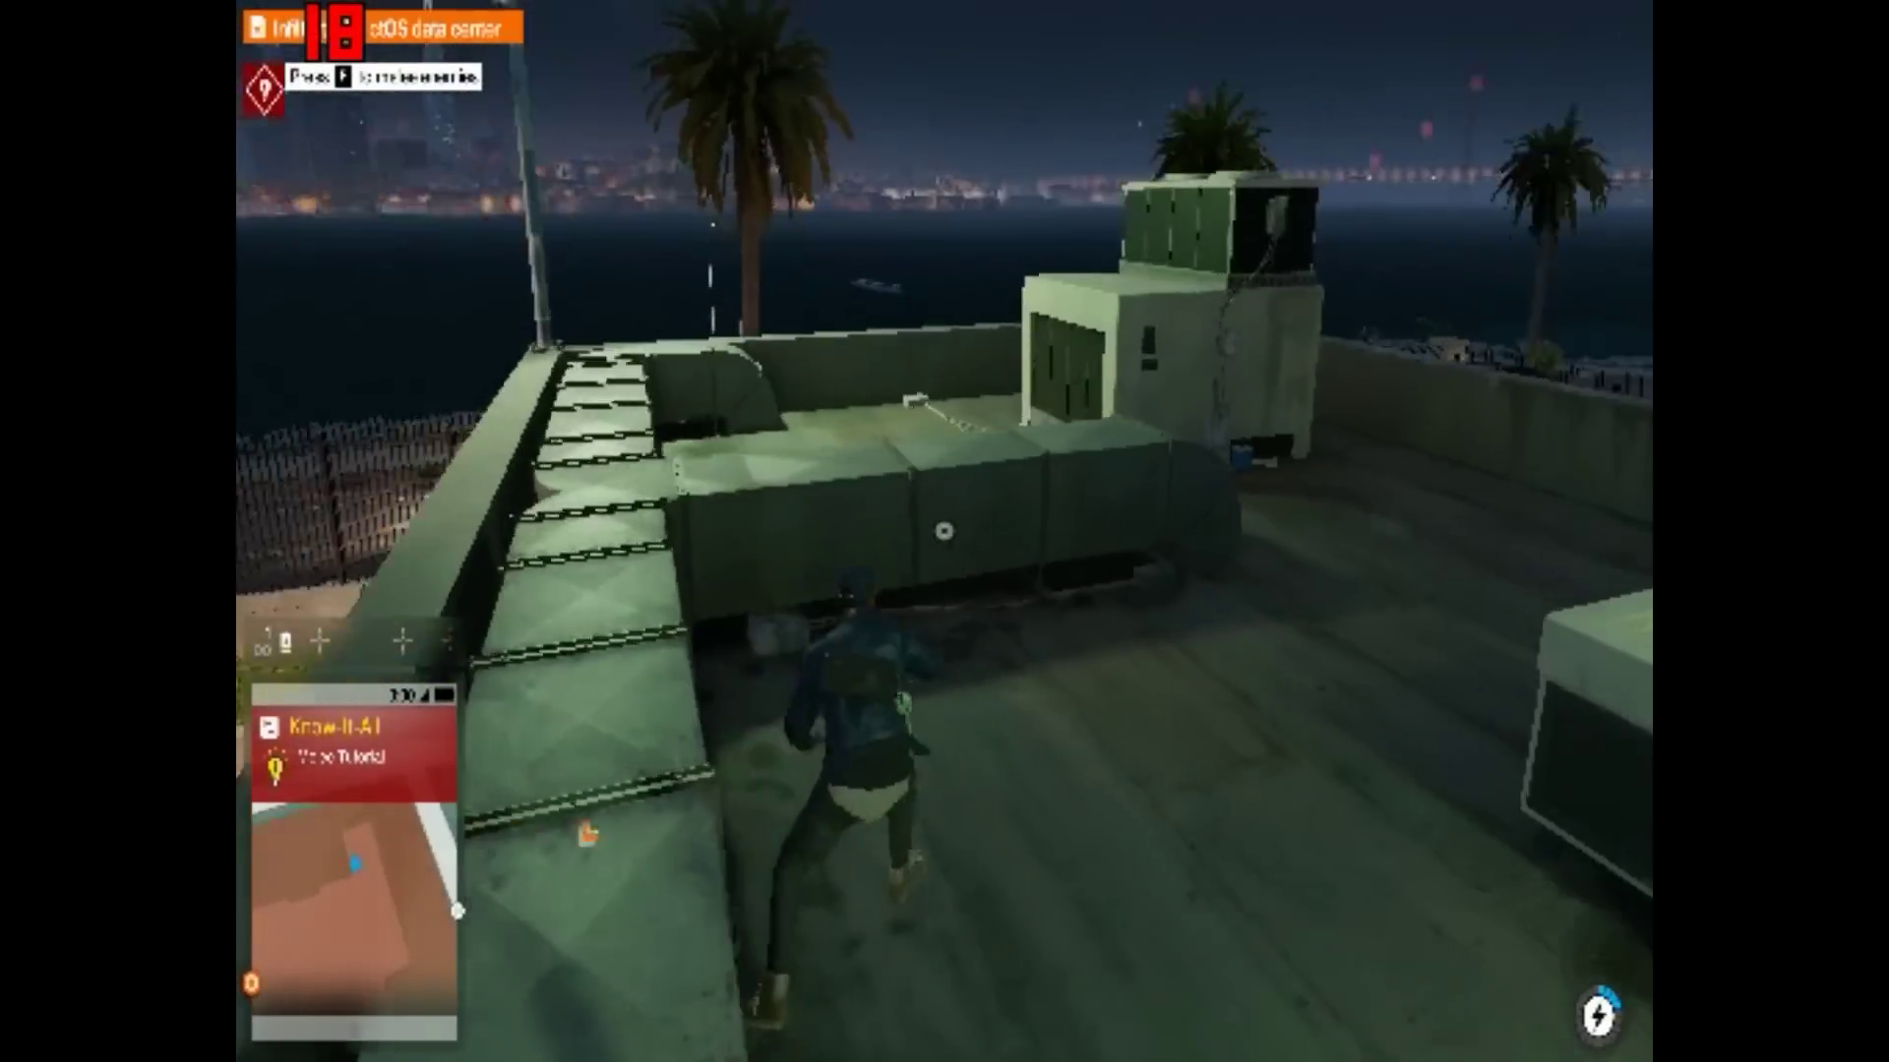
key("w")
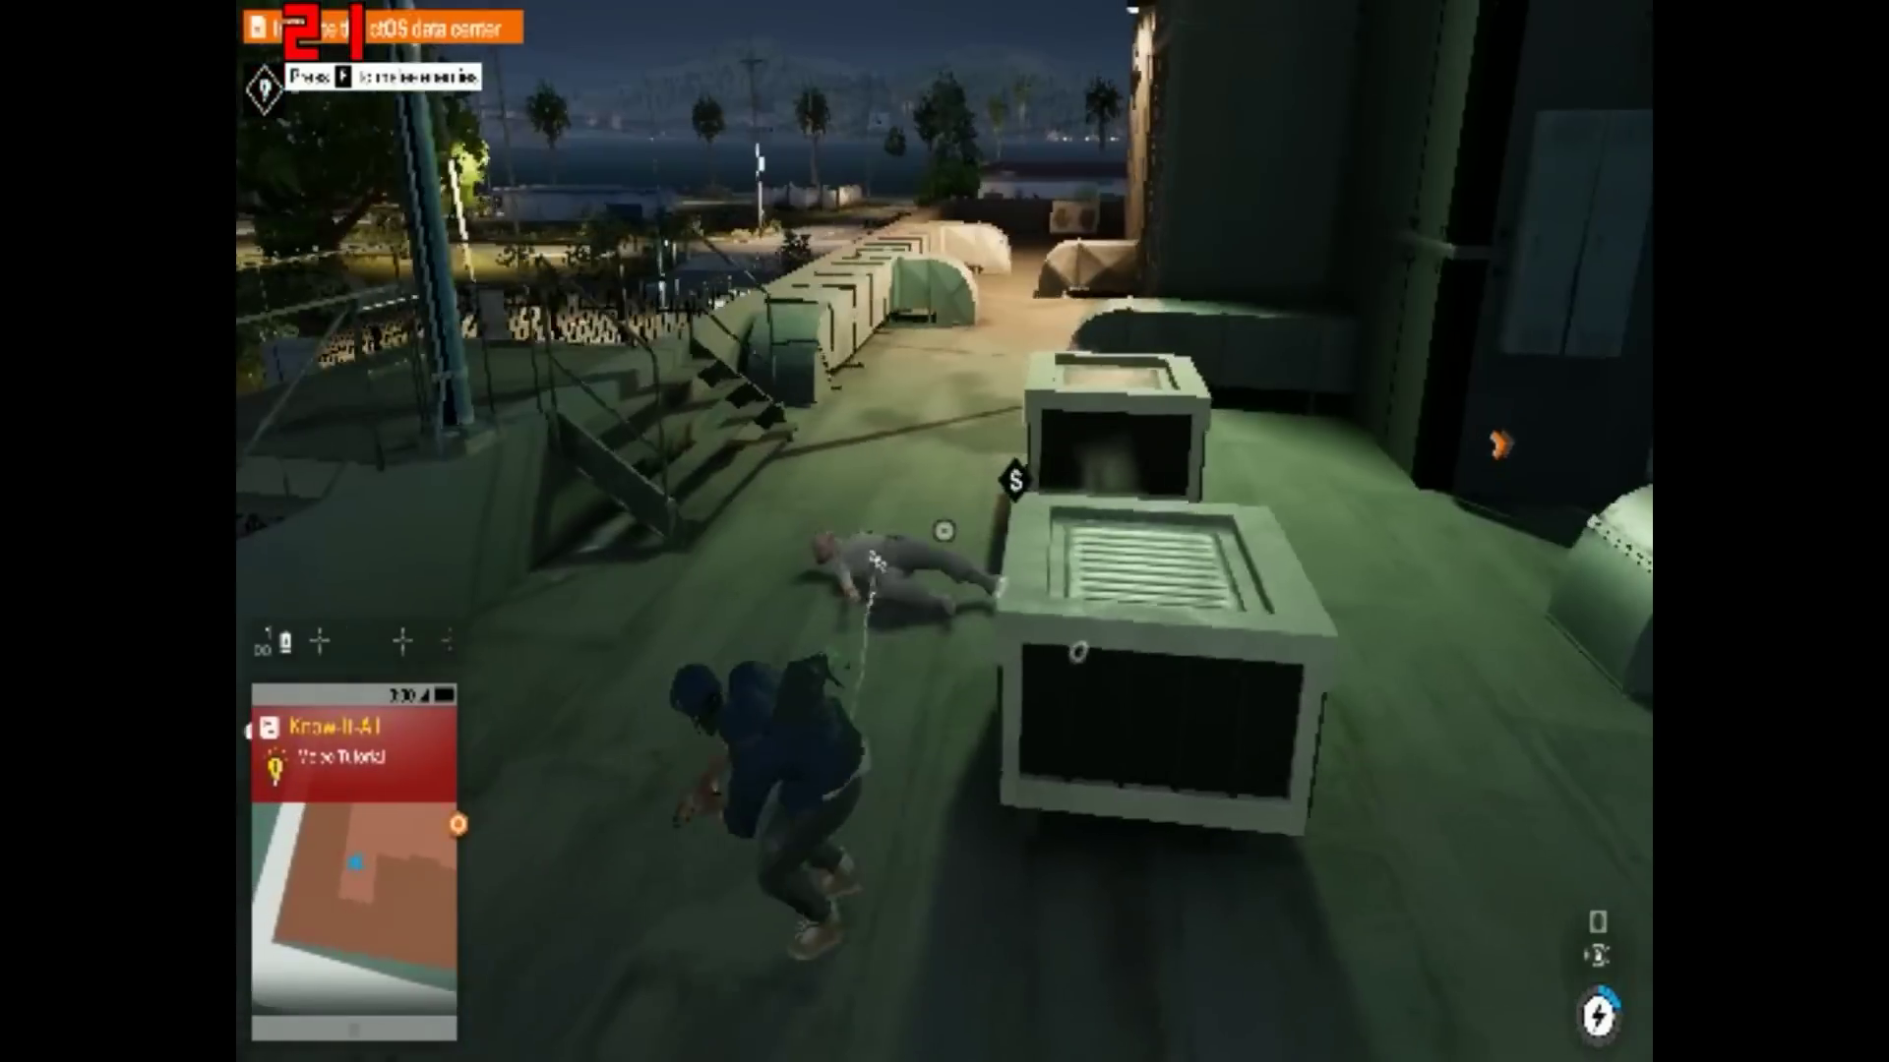
key("w")
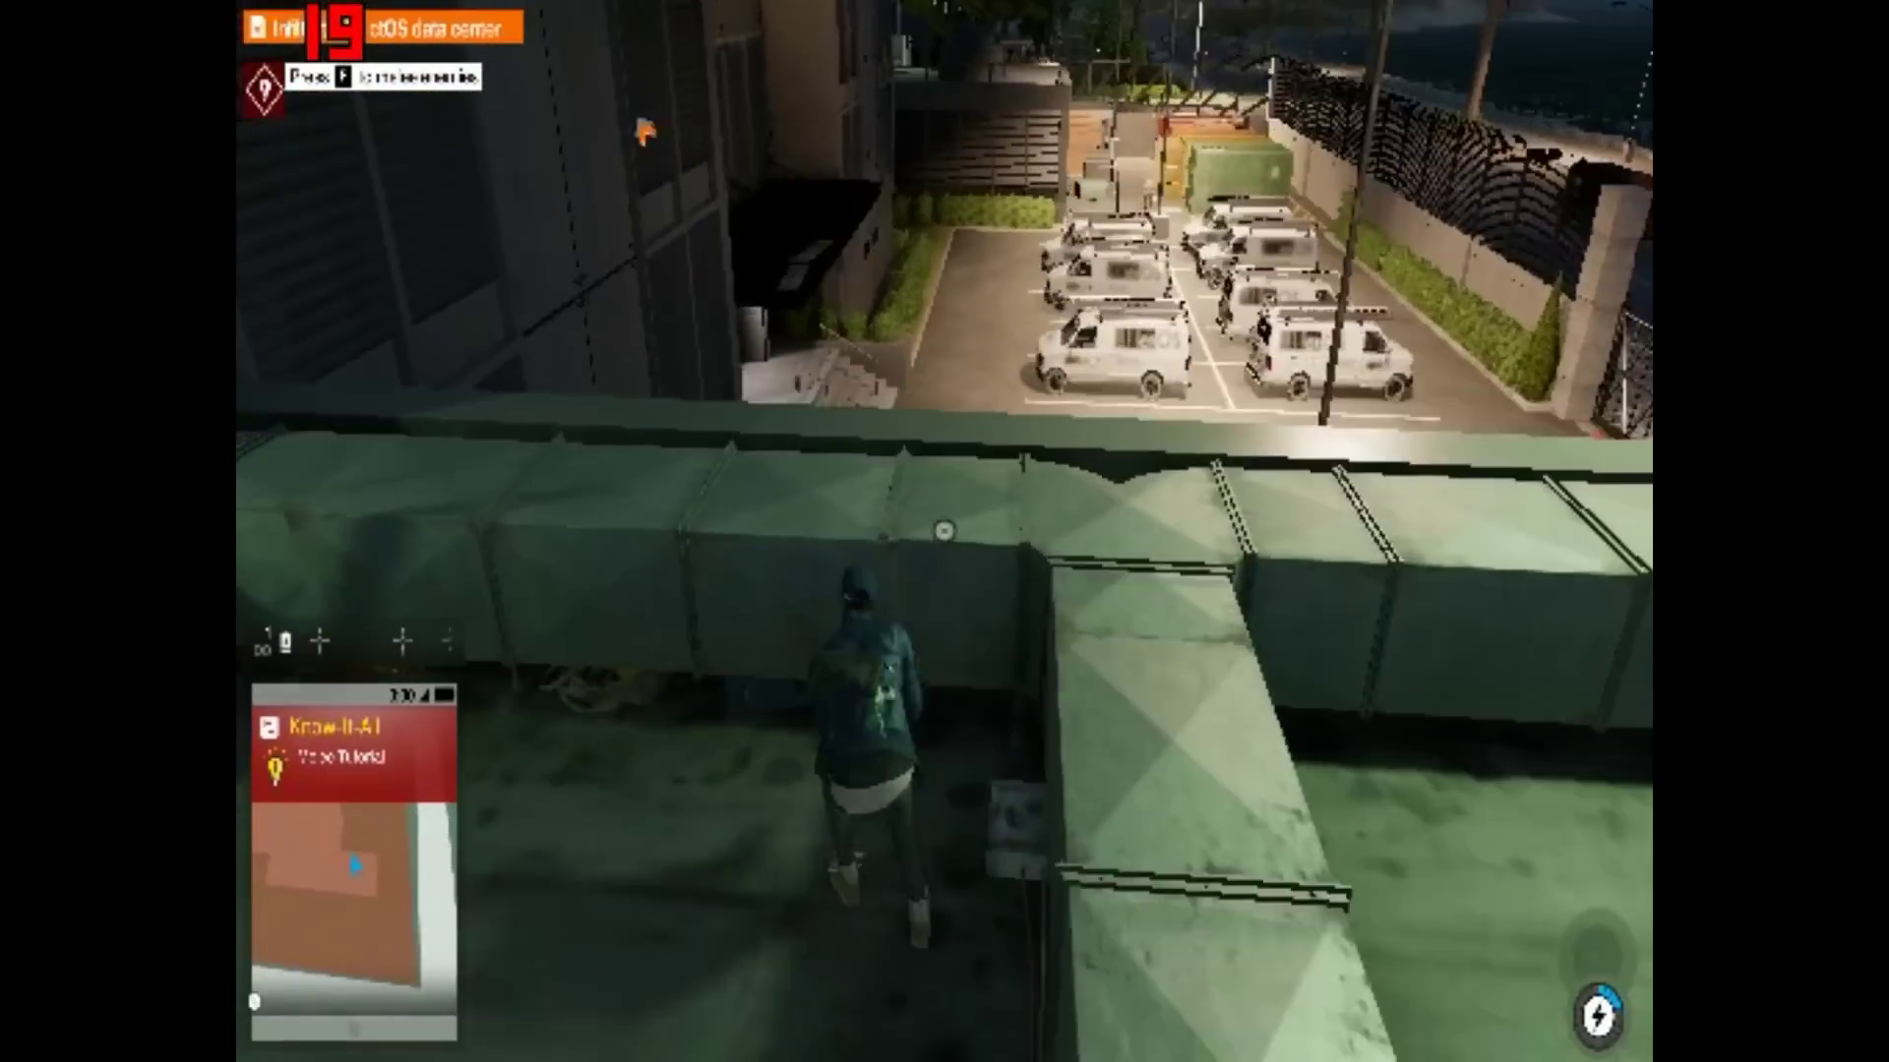
key("w")
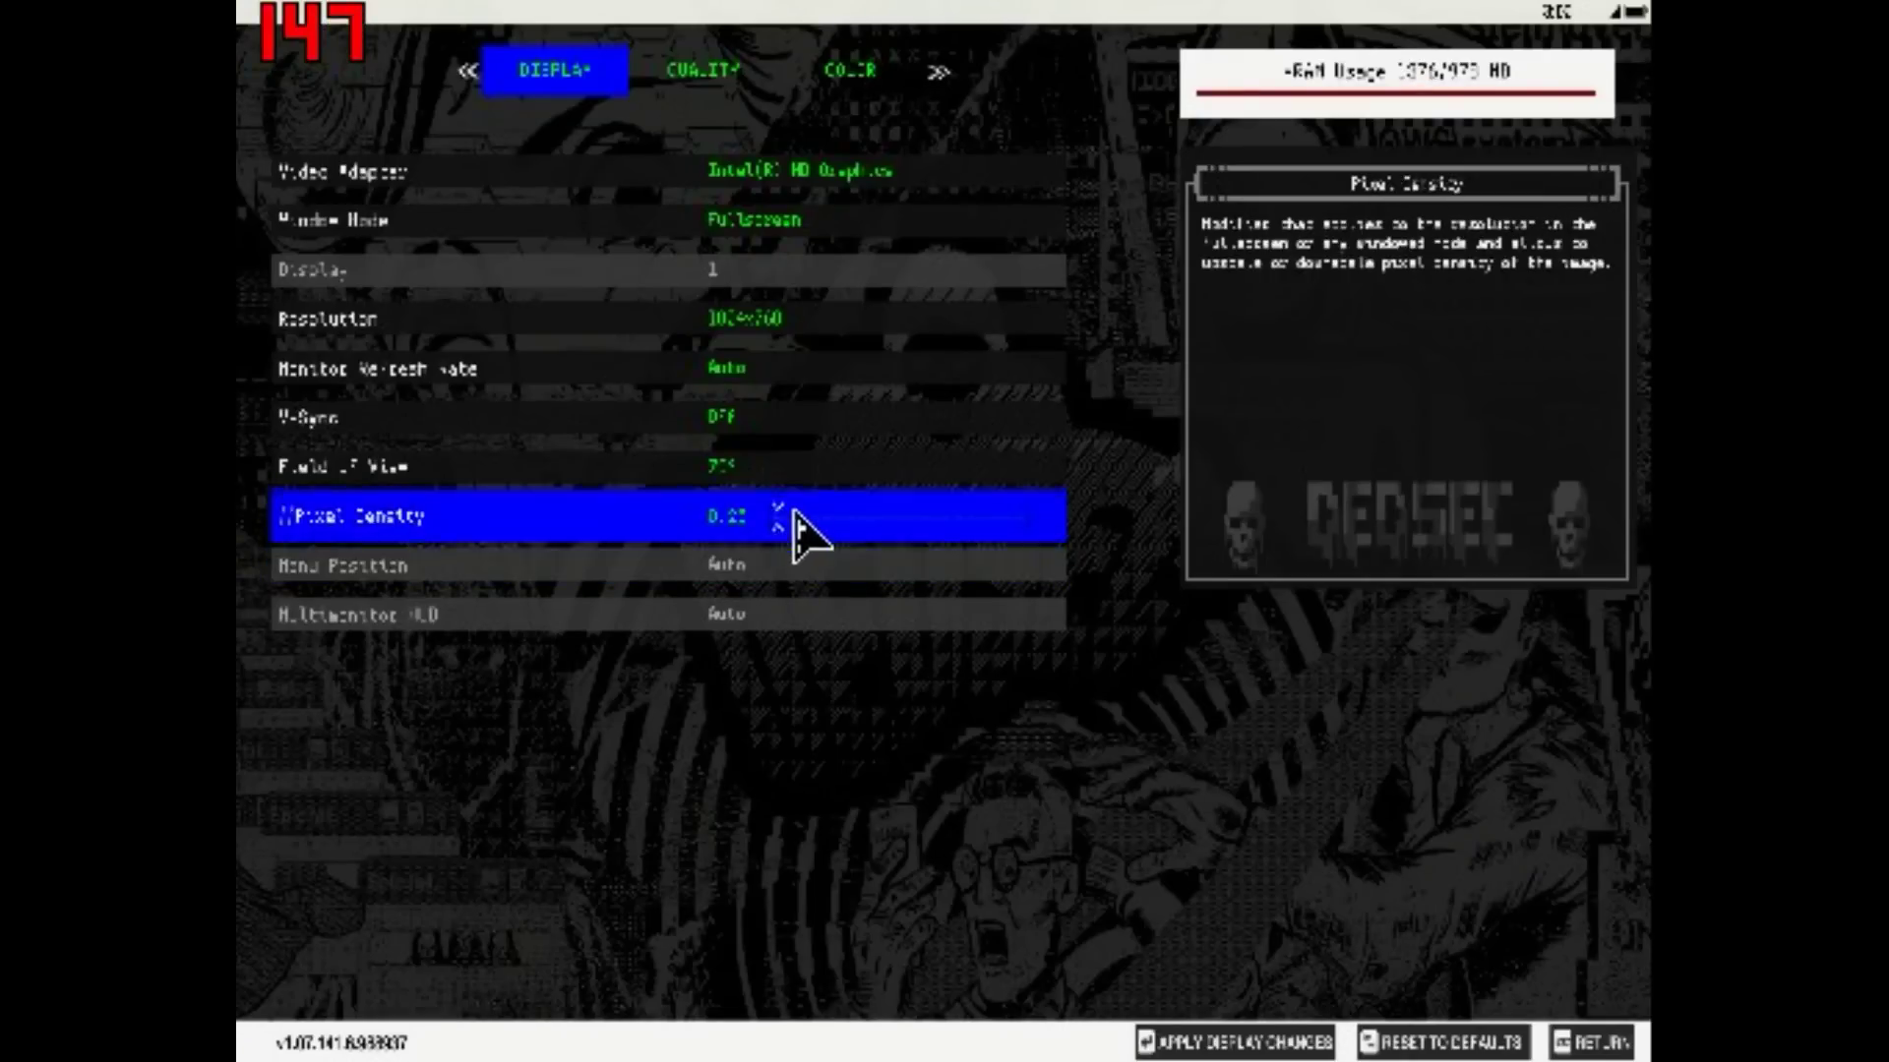
Apply the game's display changes with the resolution at 1024x768 and Pixel Density at 0.25.
left_click(1255, 1045)
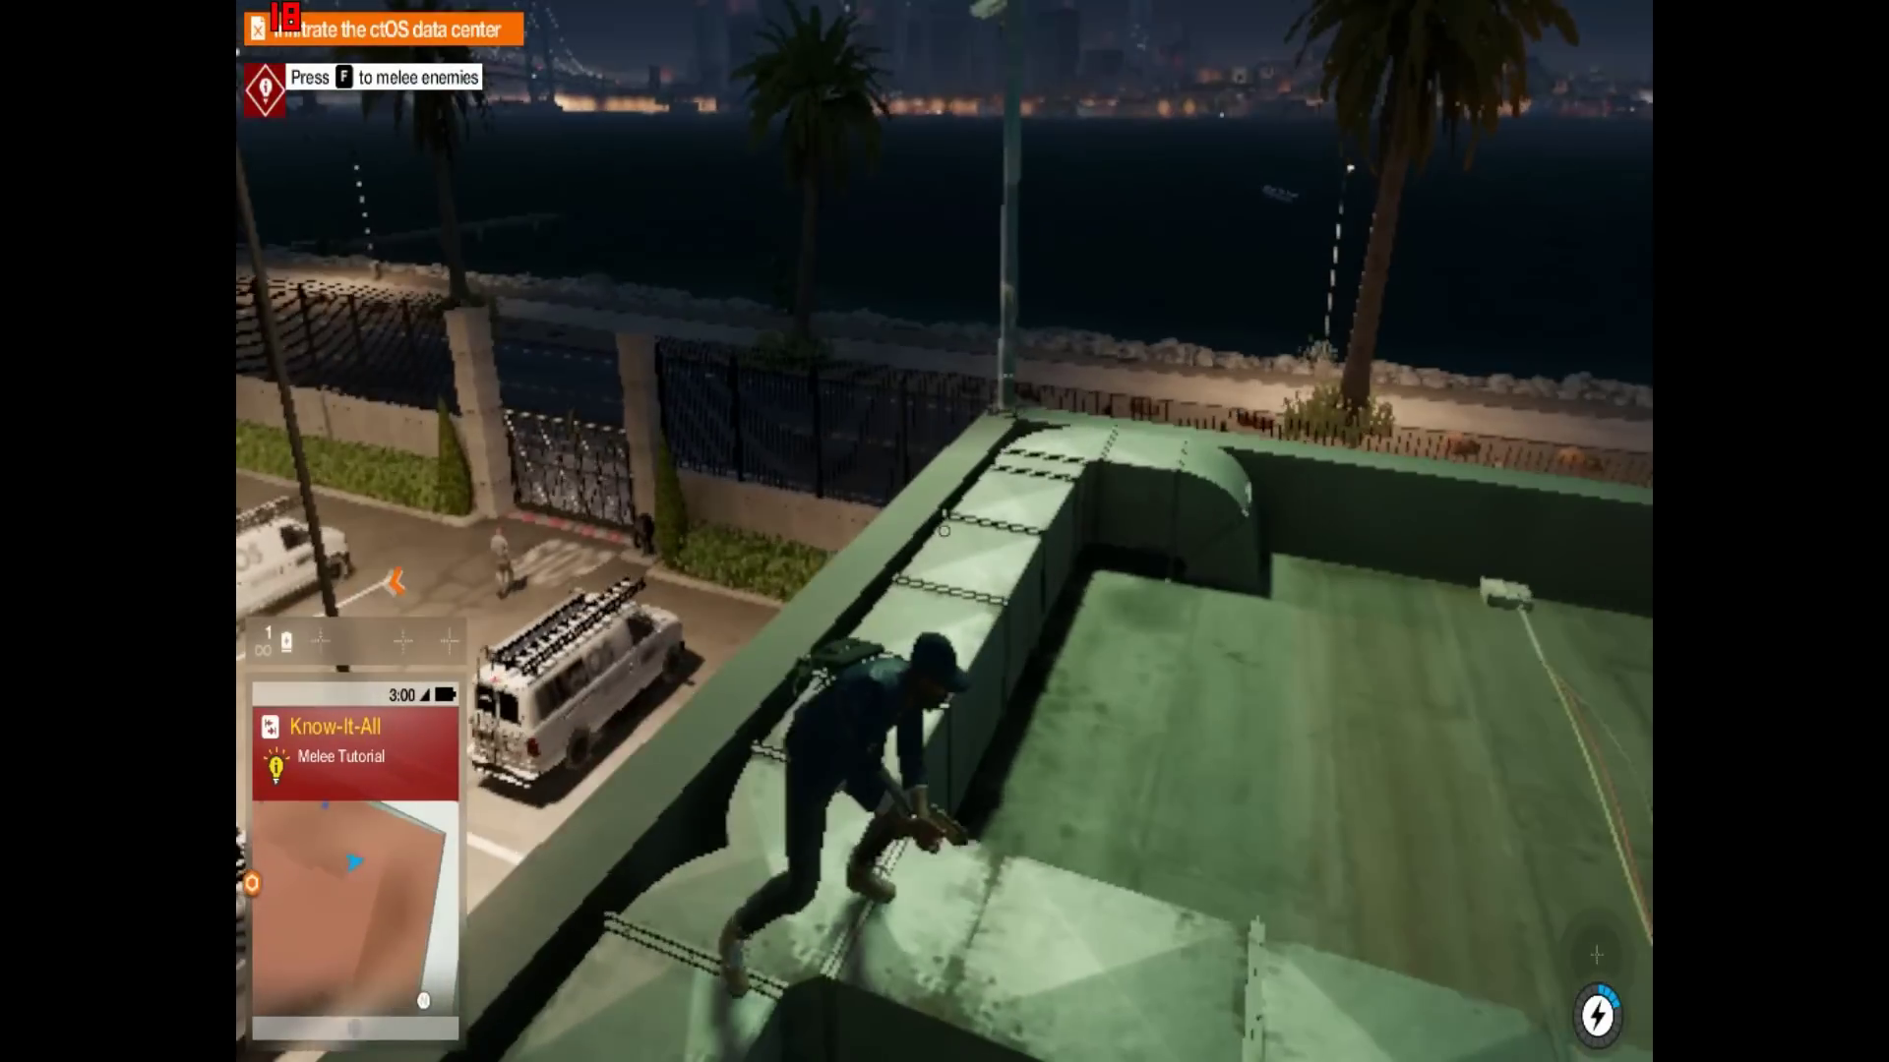
key("d")
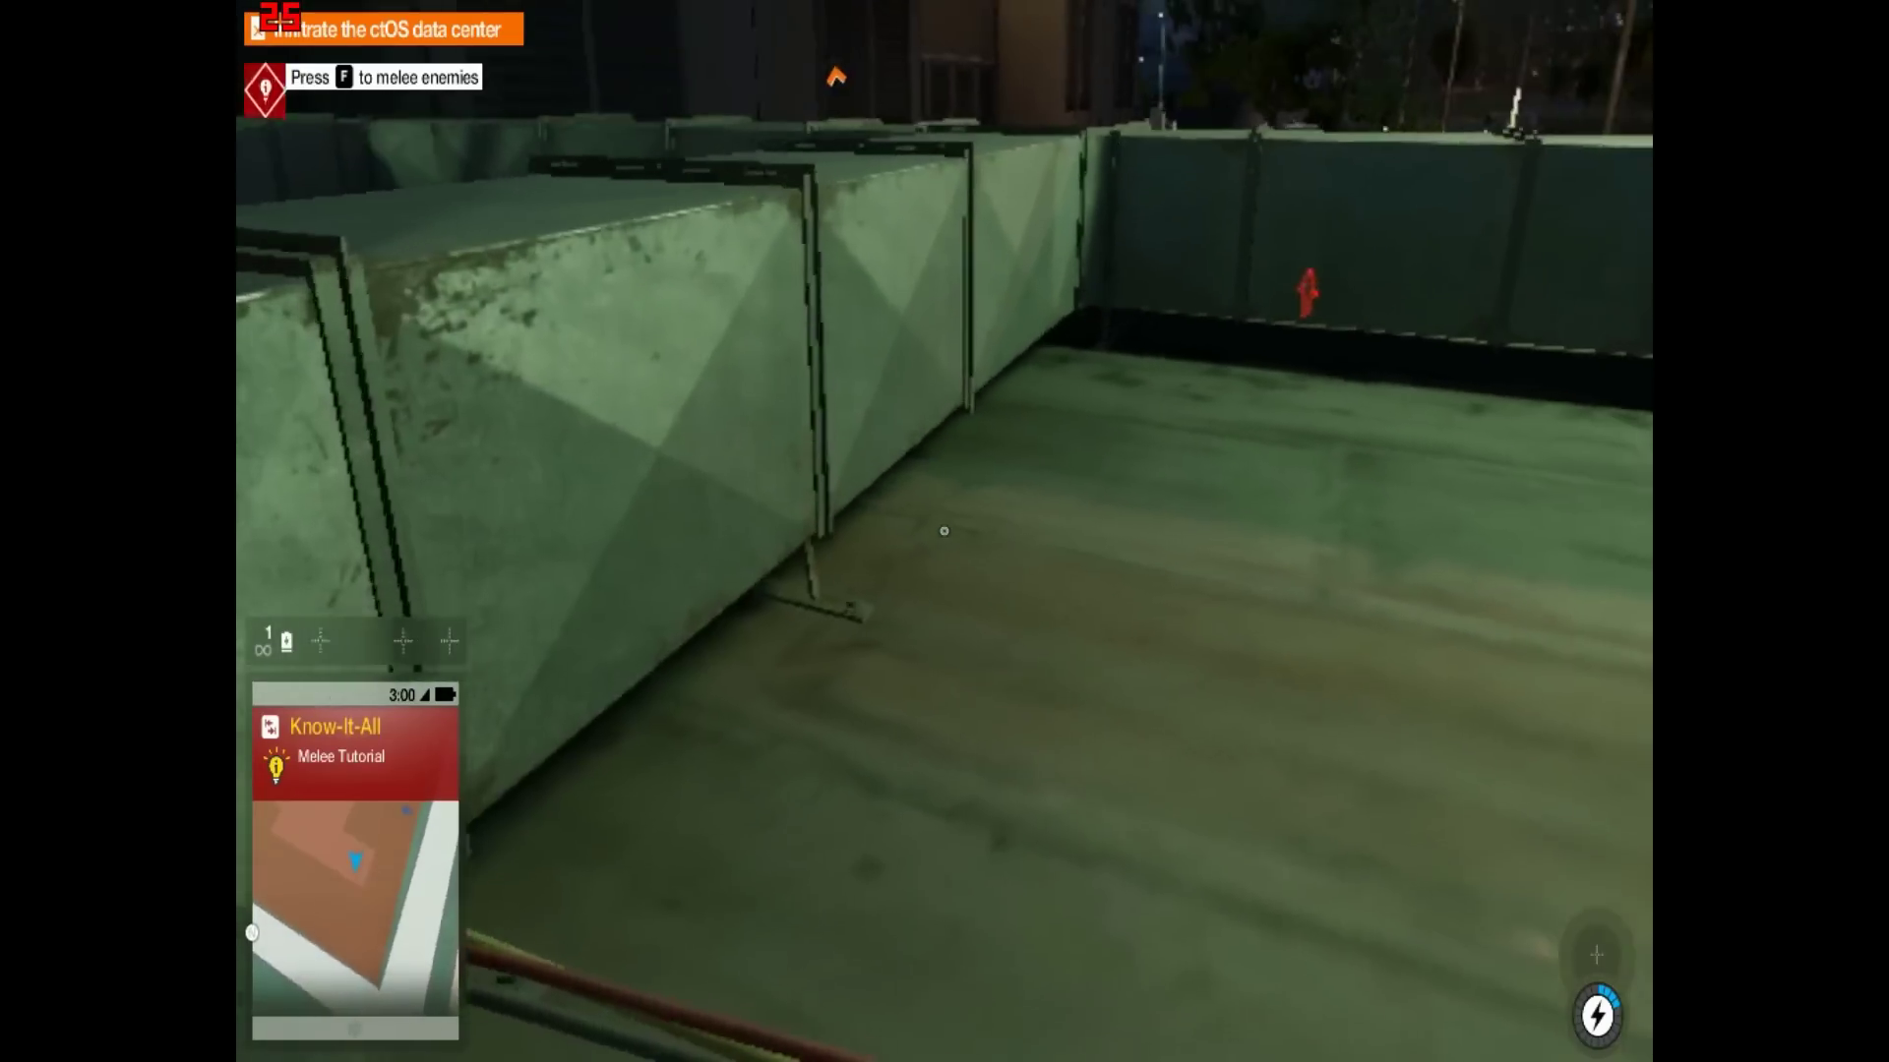
key("w")
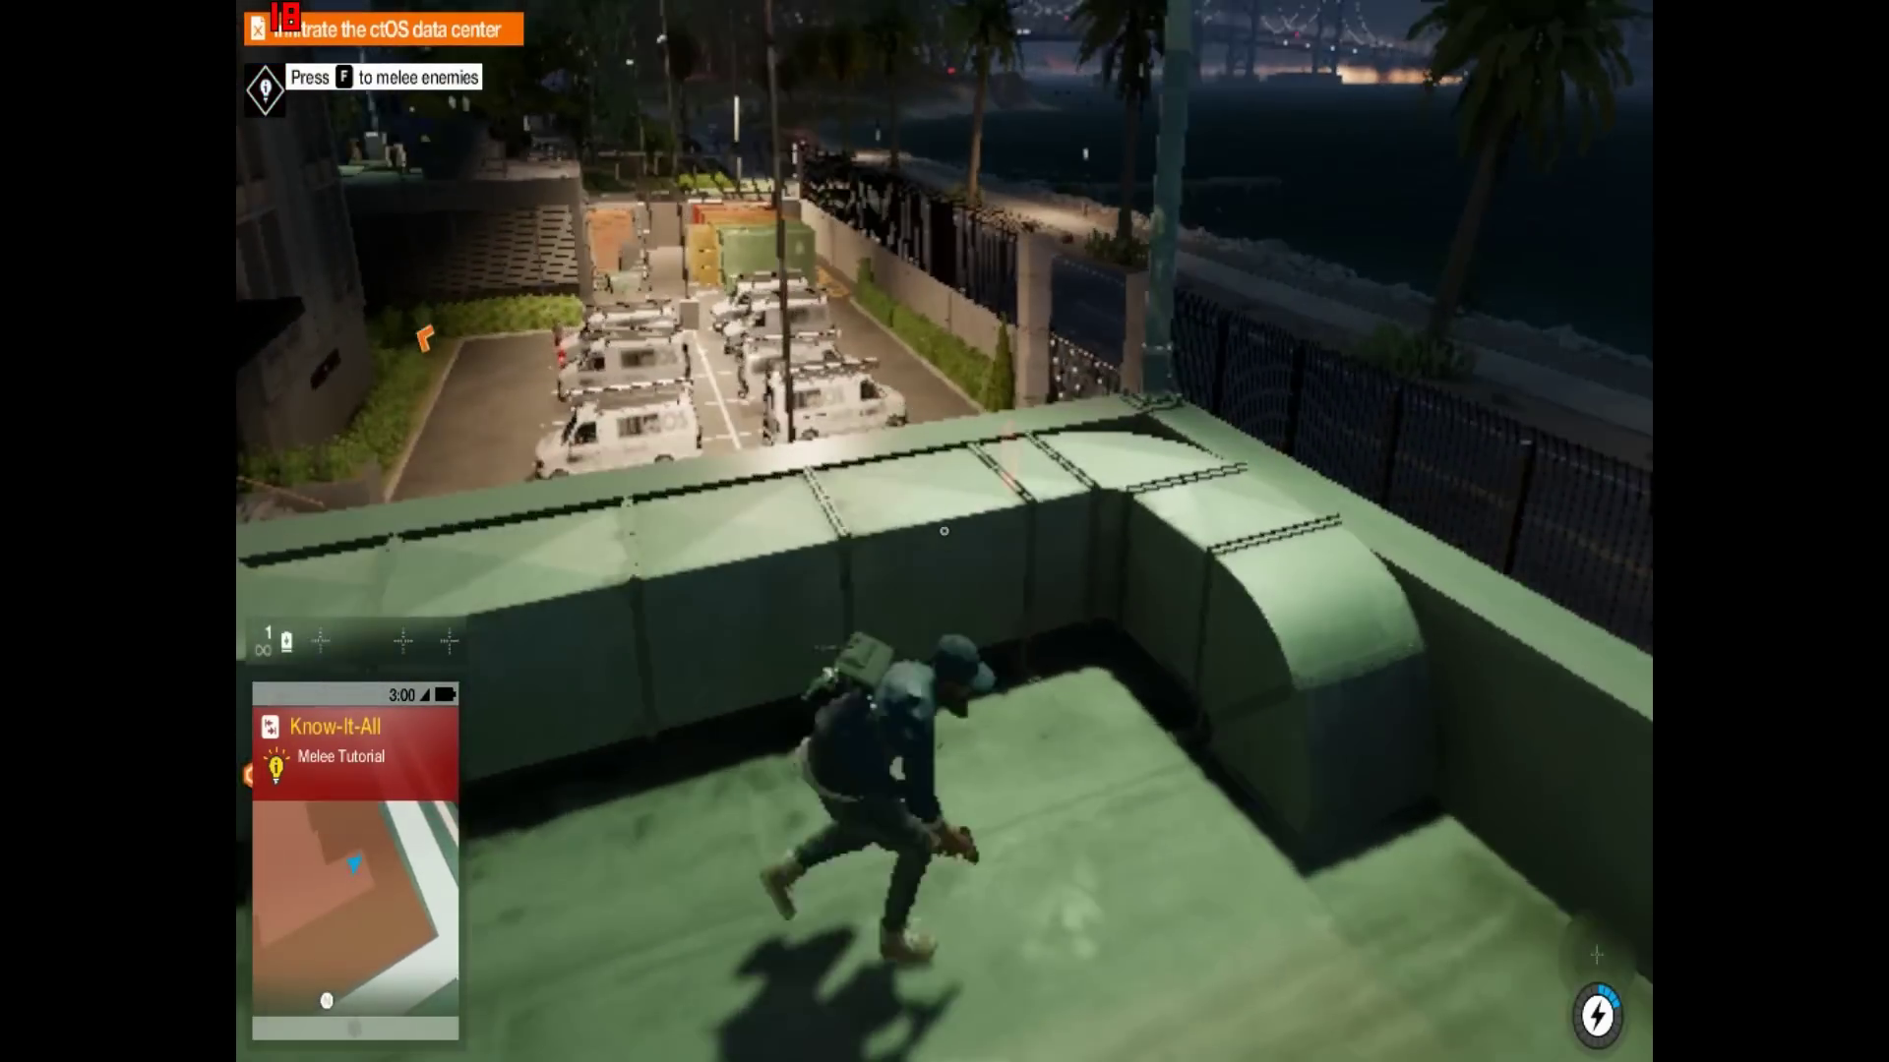
key("w")
key("w")
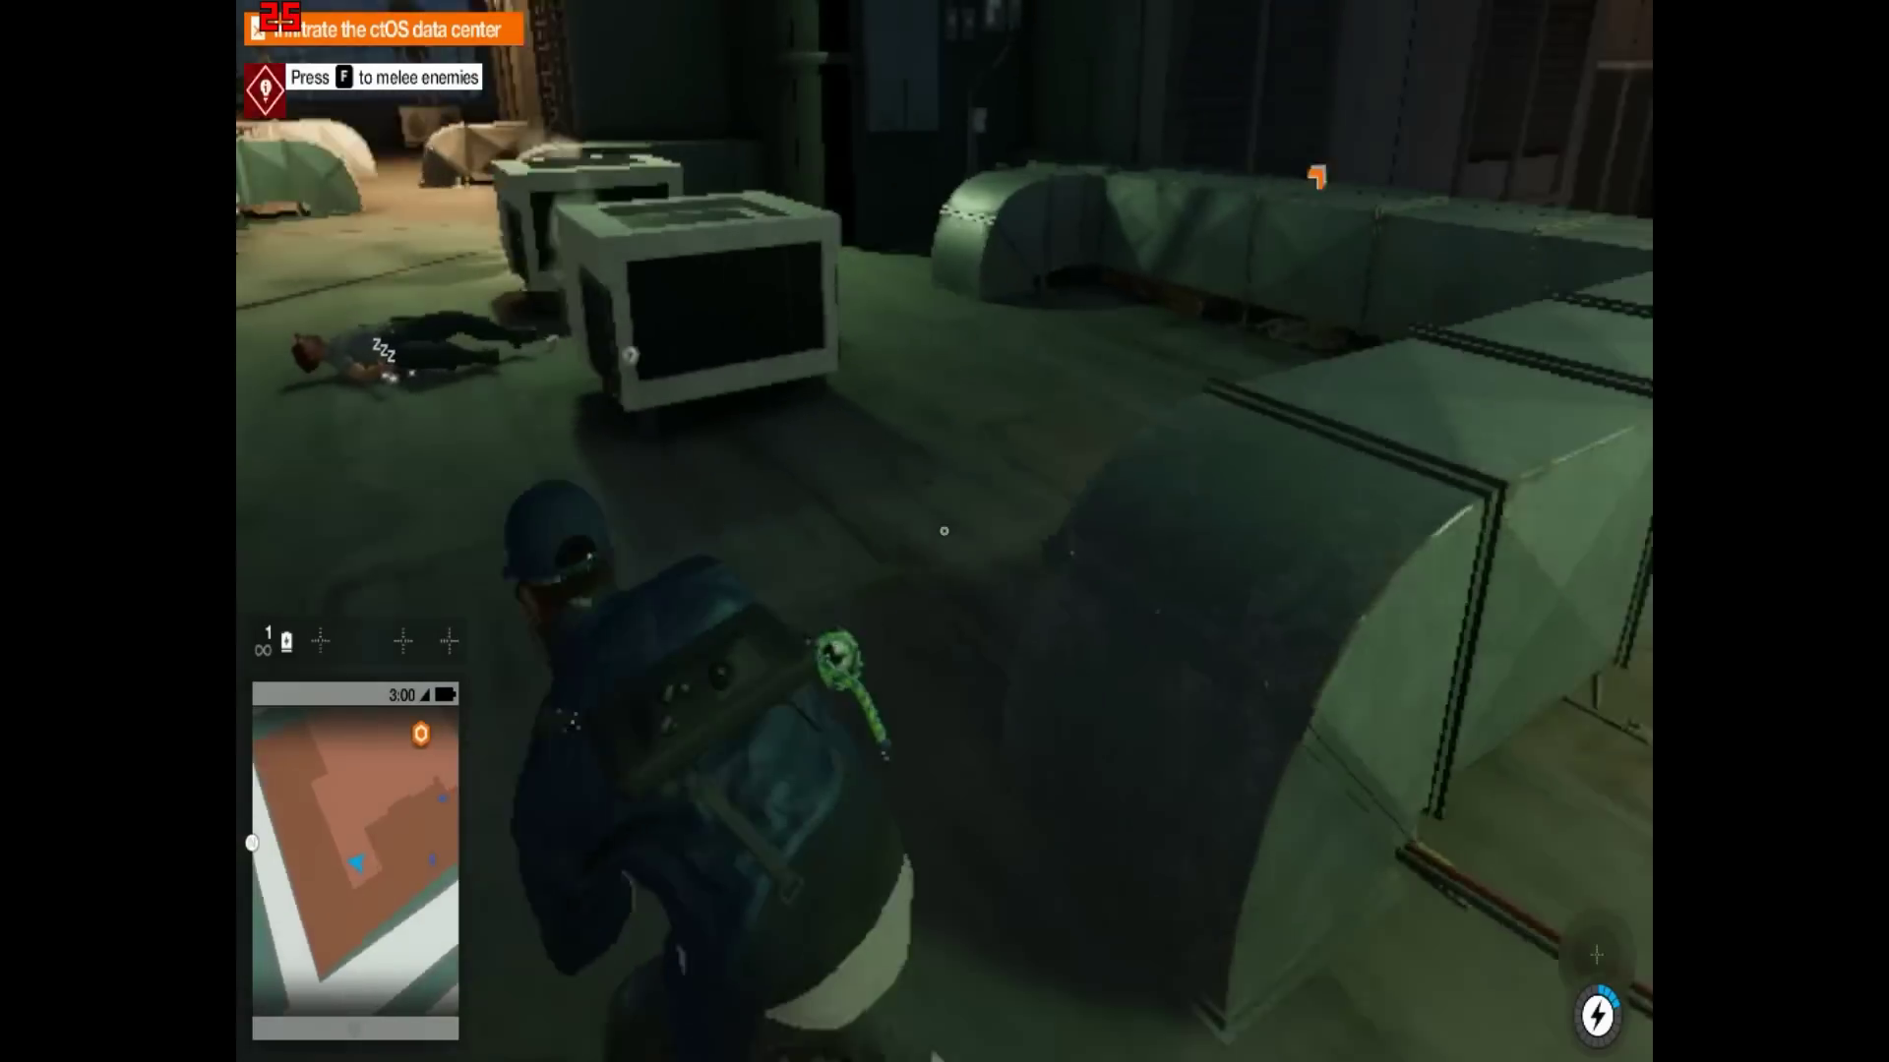
key("w")
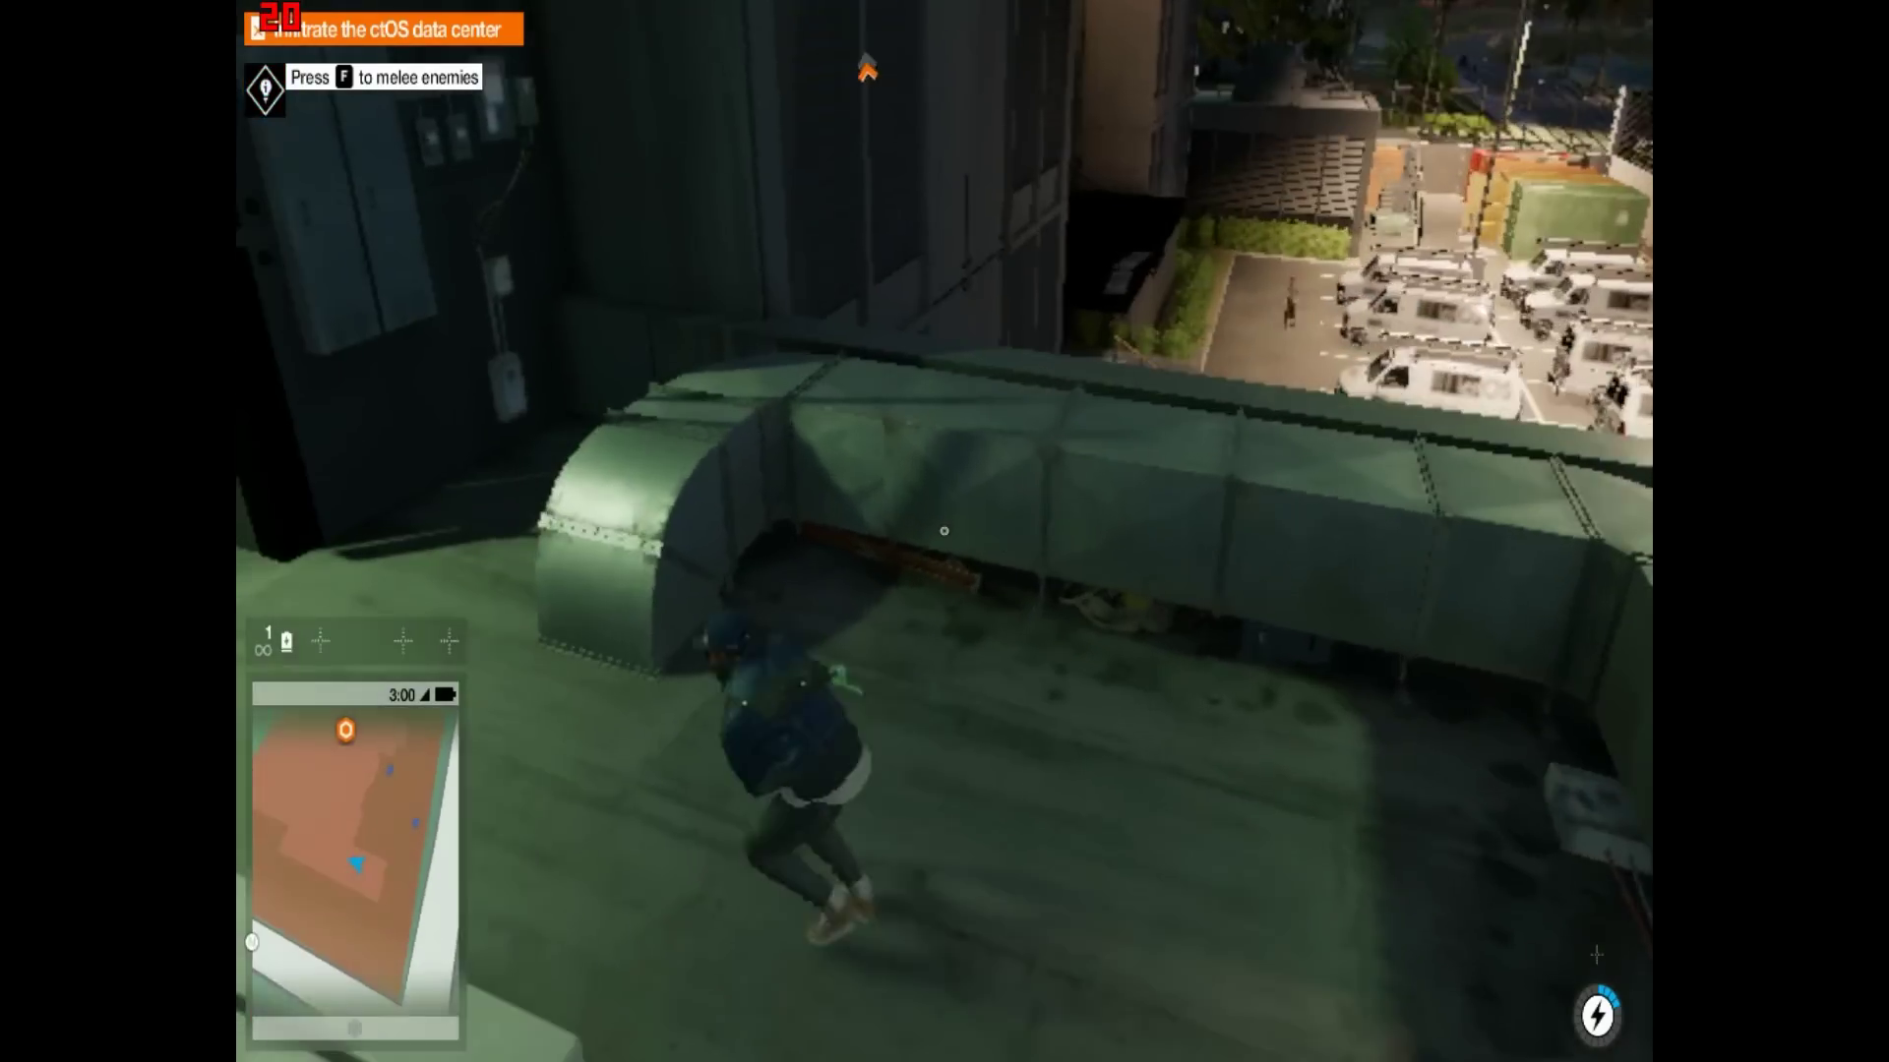
key("w")
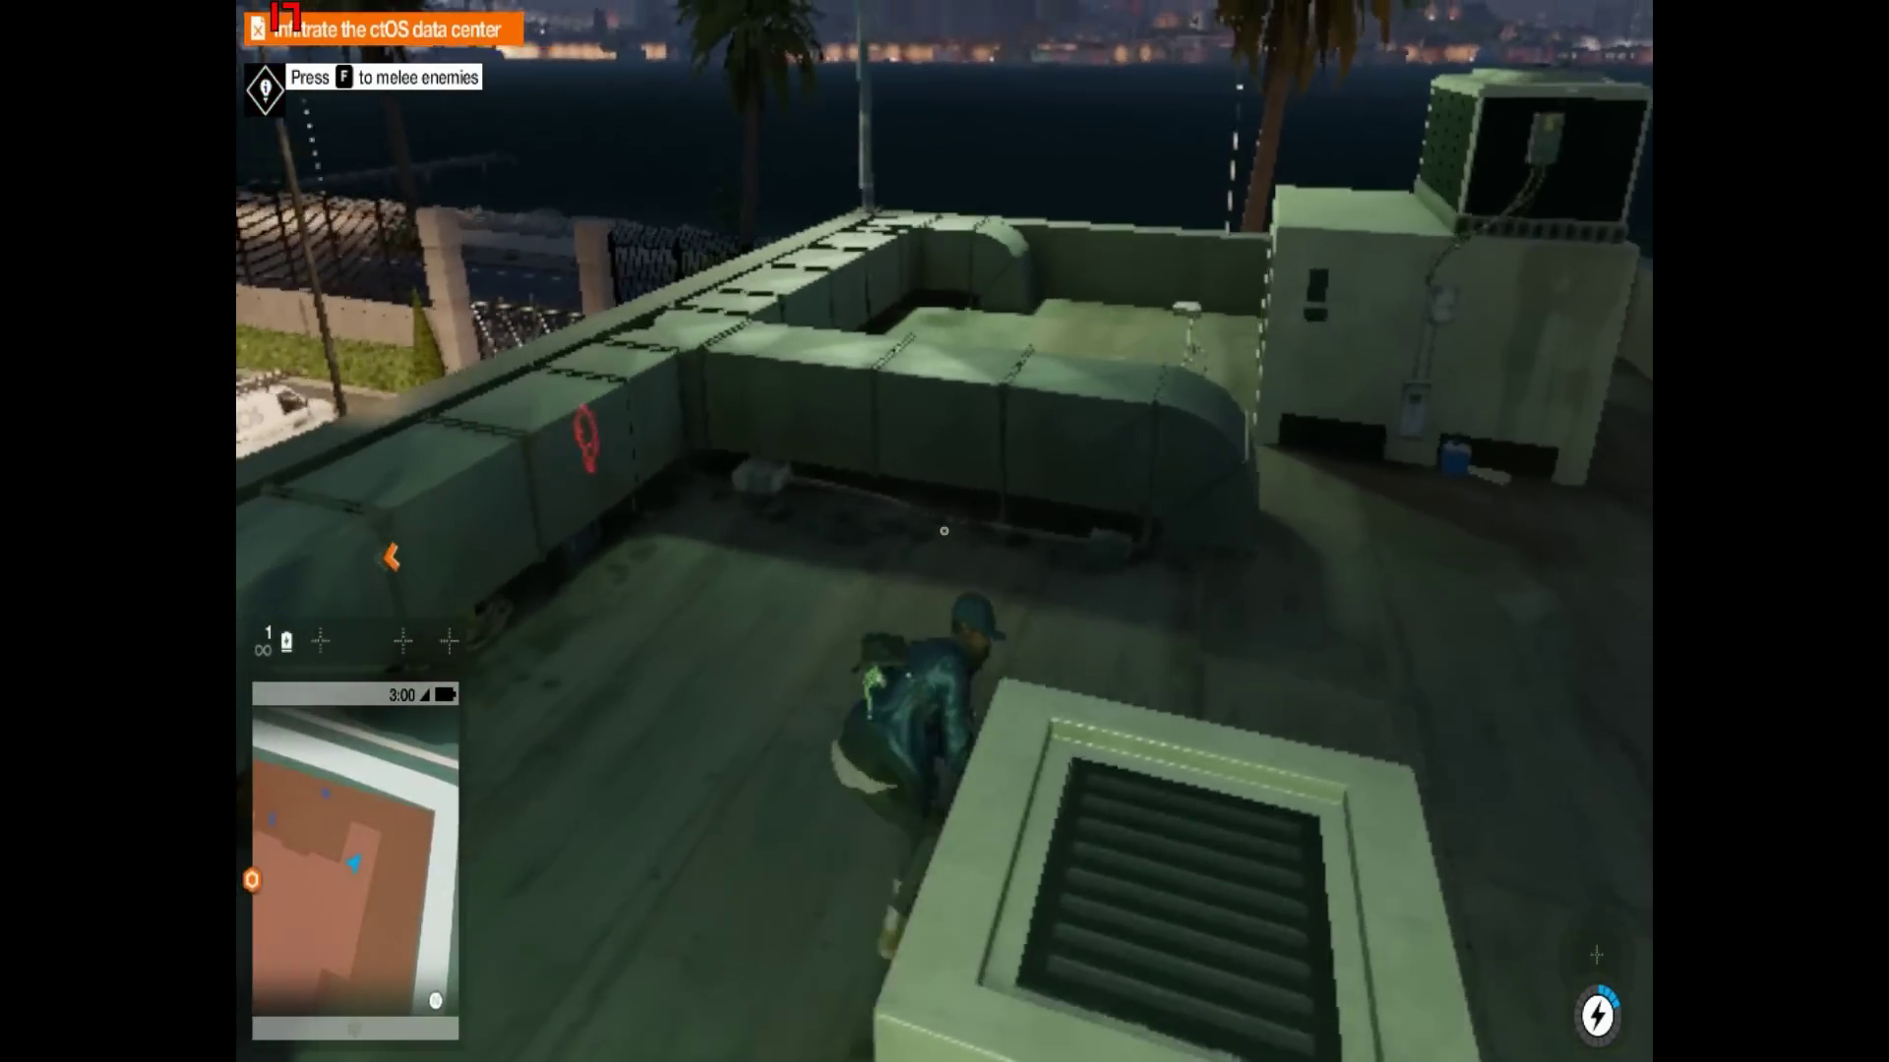
key("space")
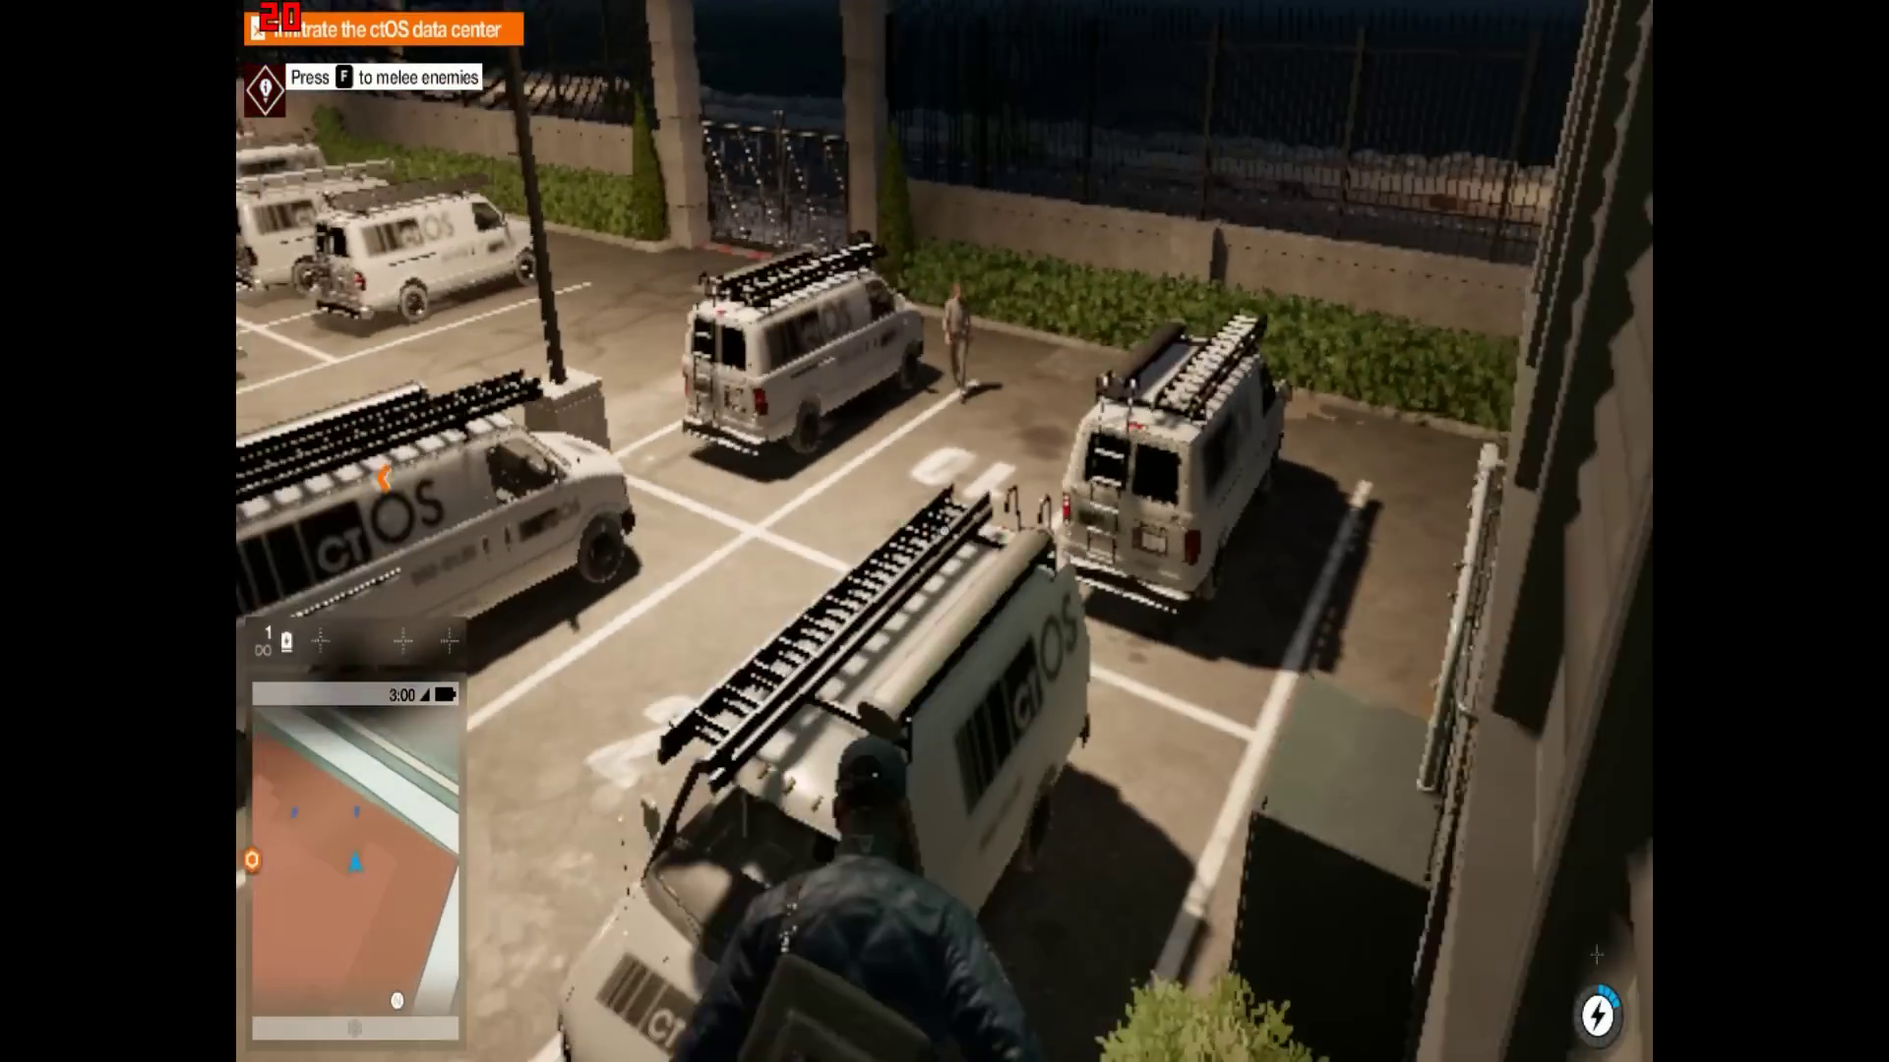
key("w")
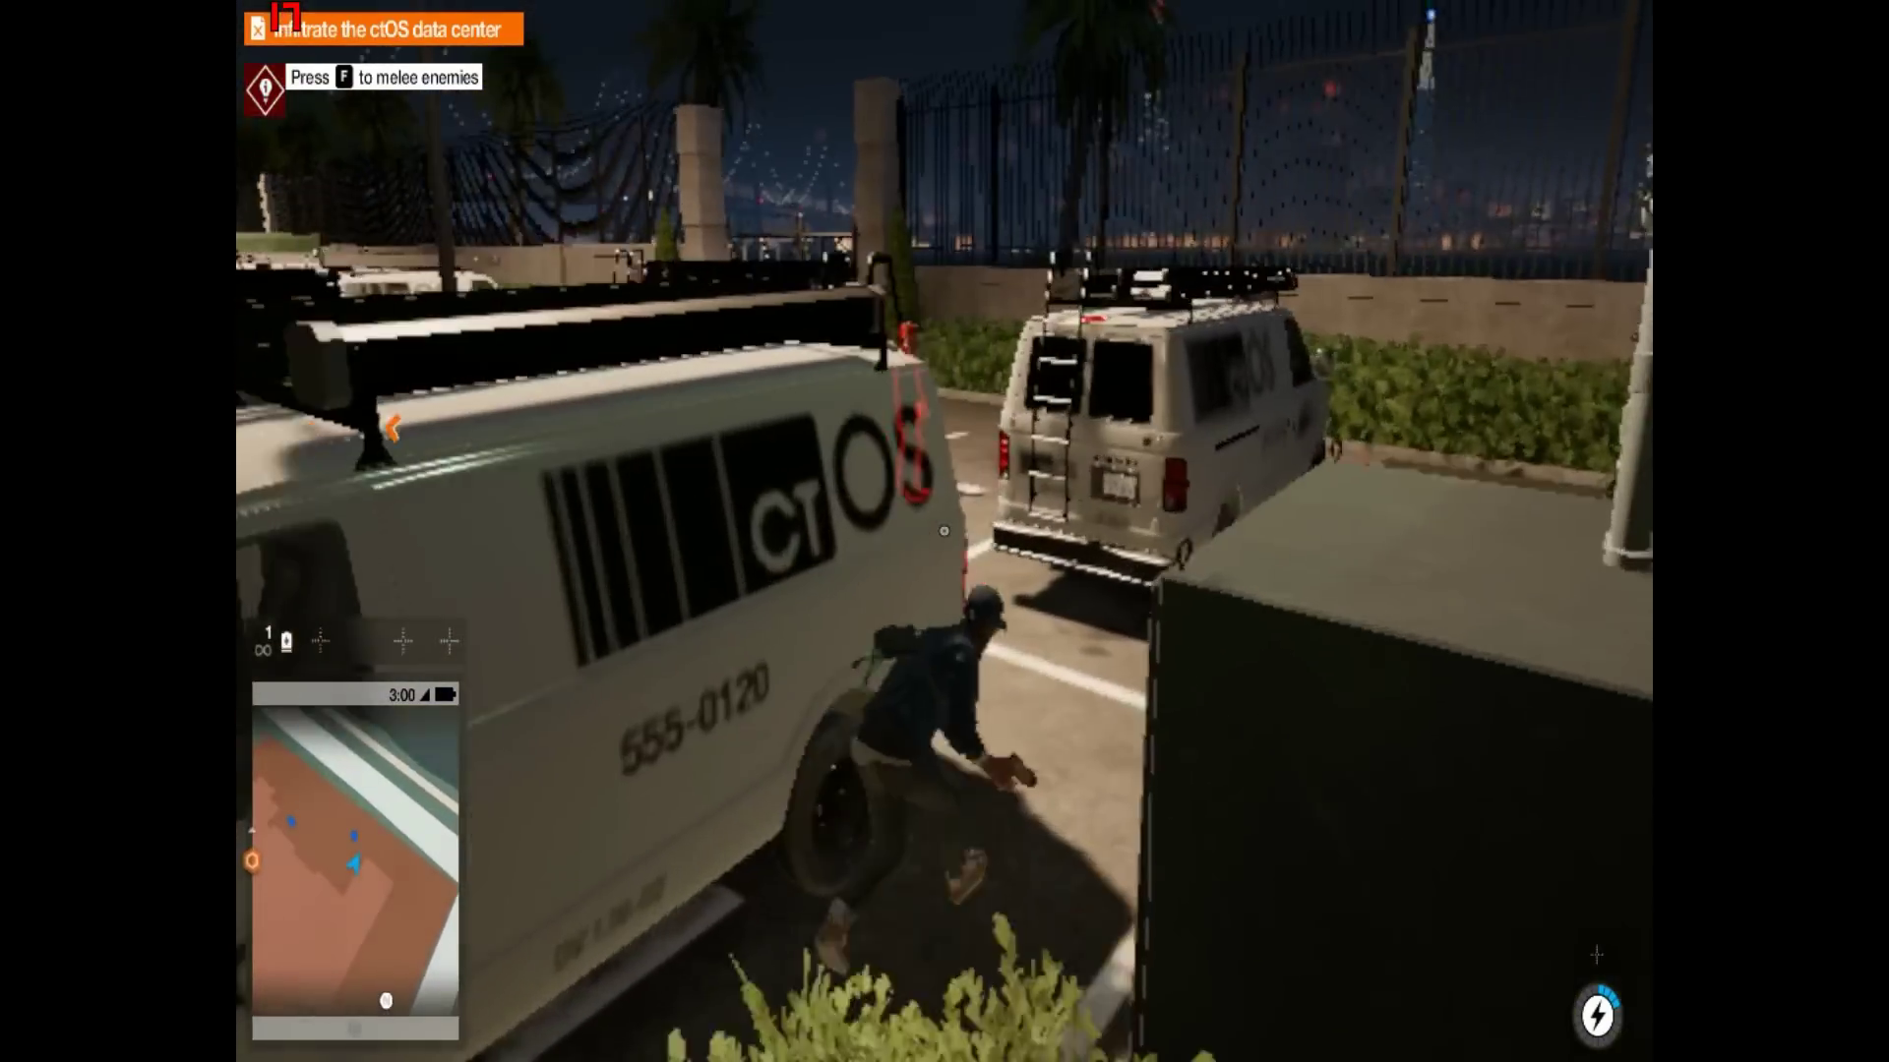
key("w")
right_click(944, 531)
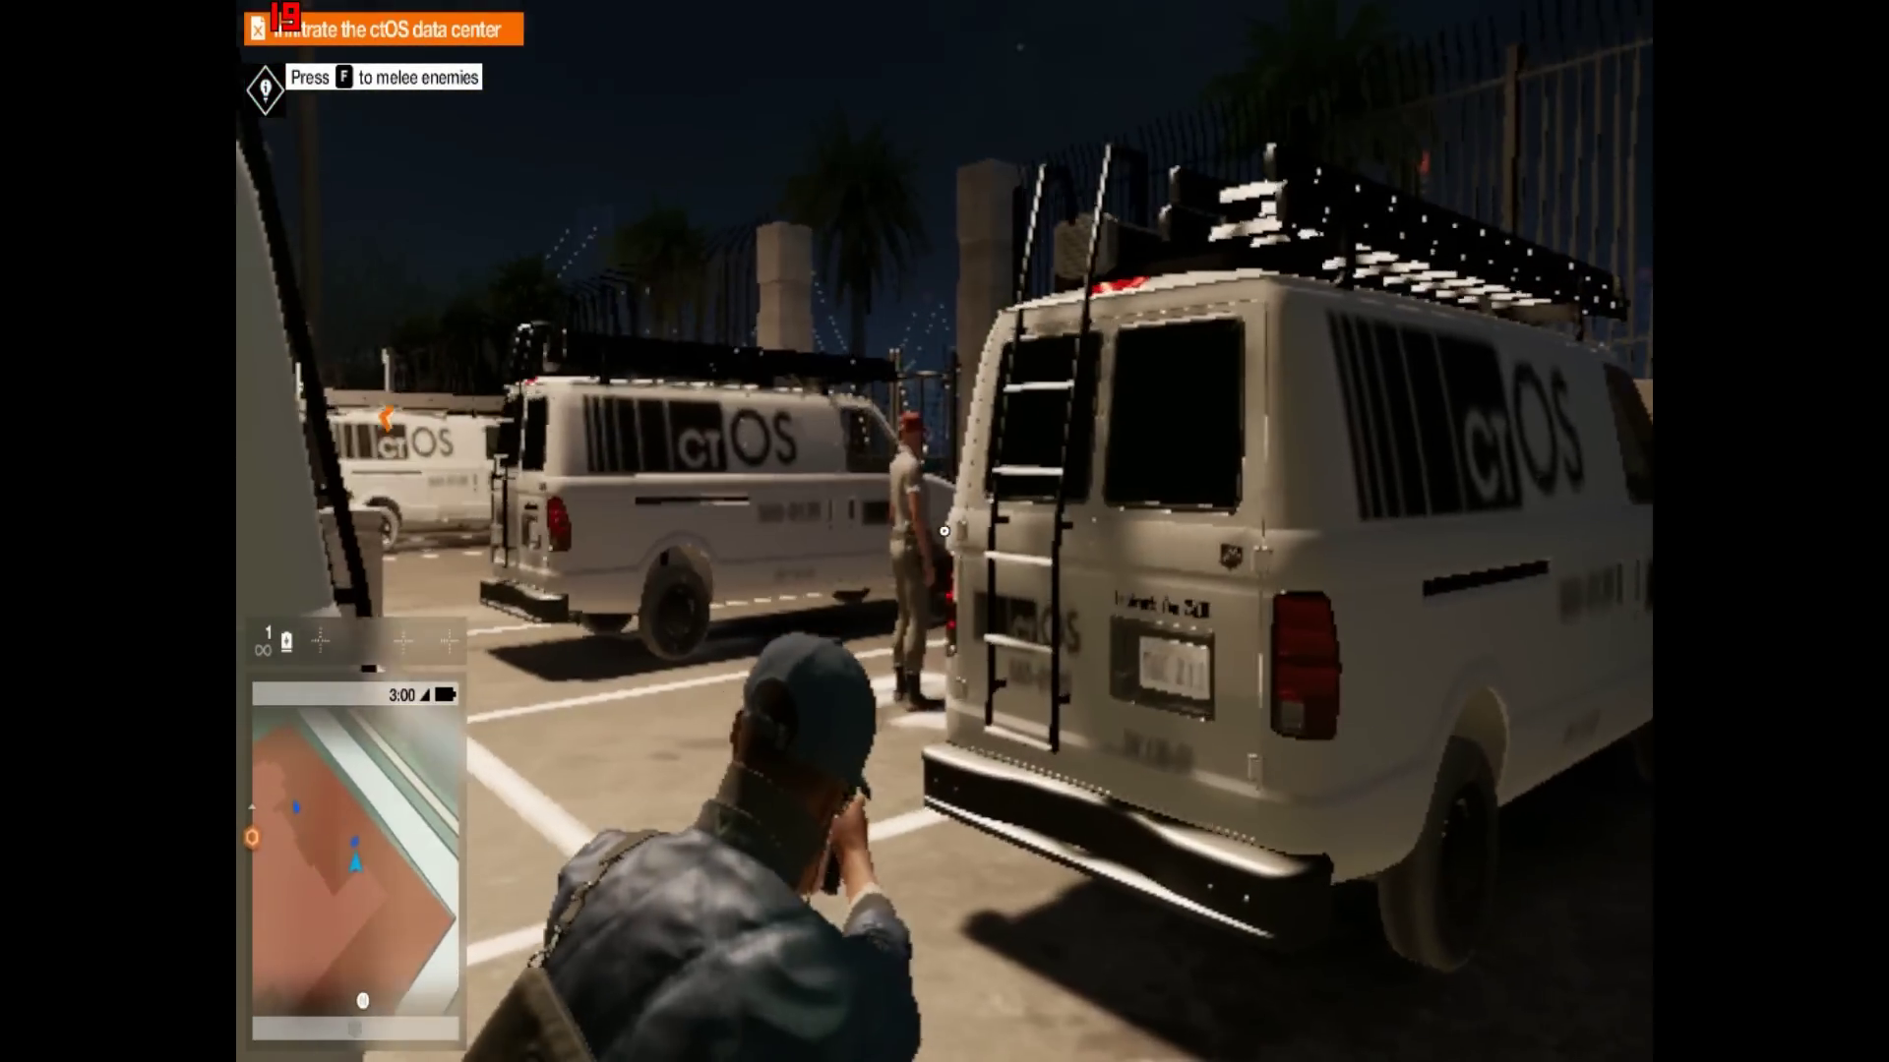
Leave the display settings and resume the game.
key("a")
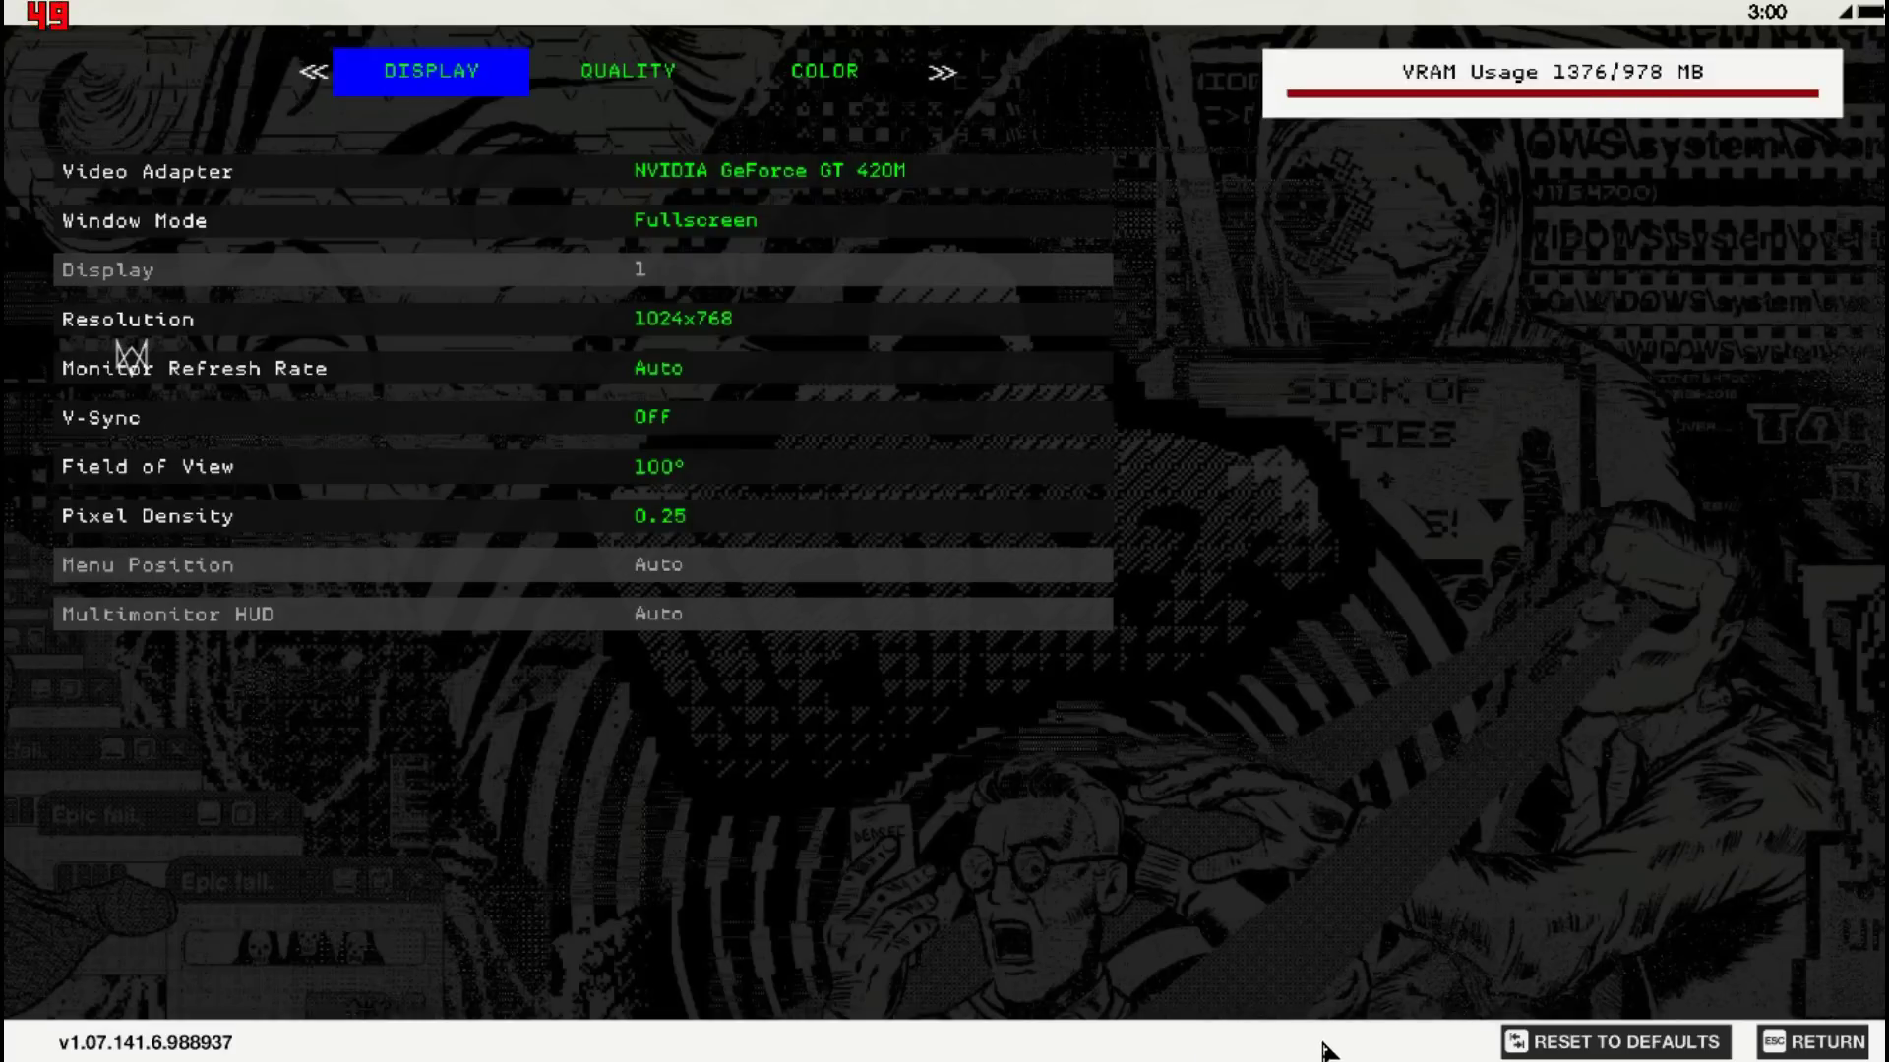
key("Escape")
key("Escape")
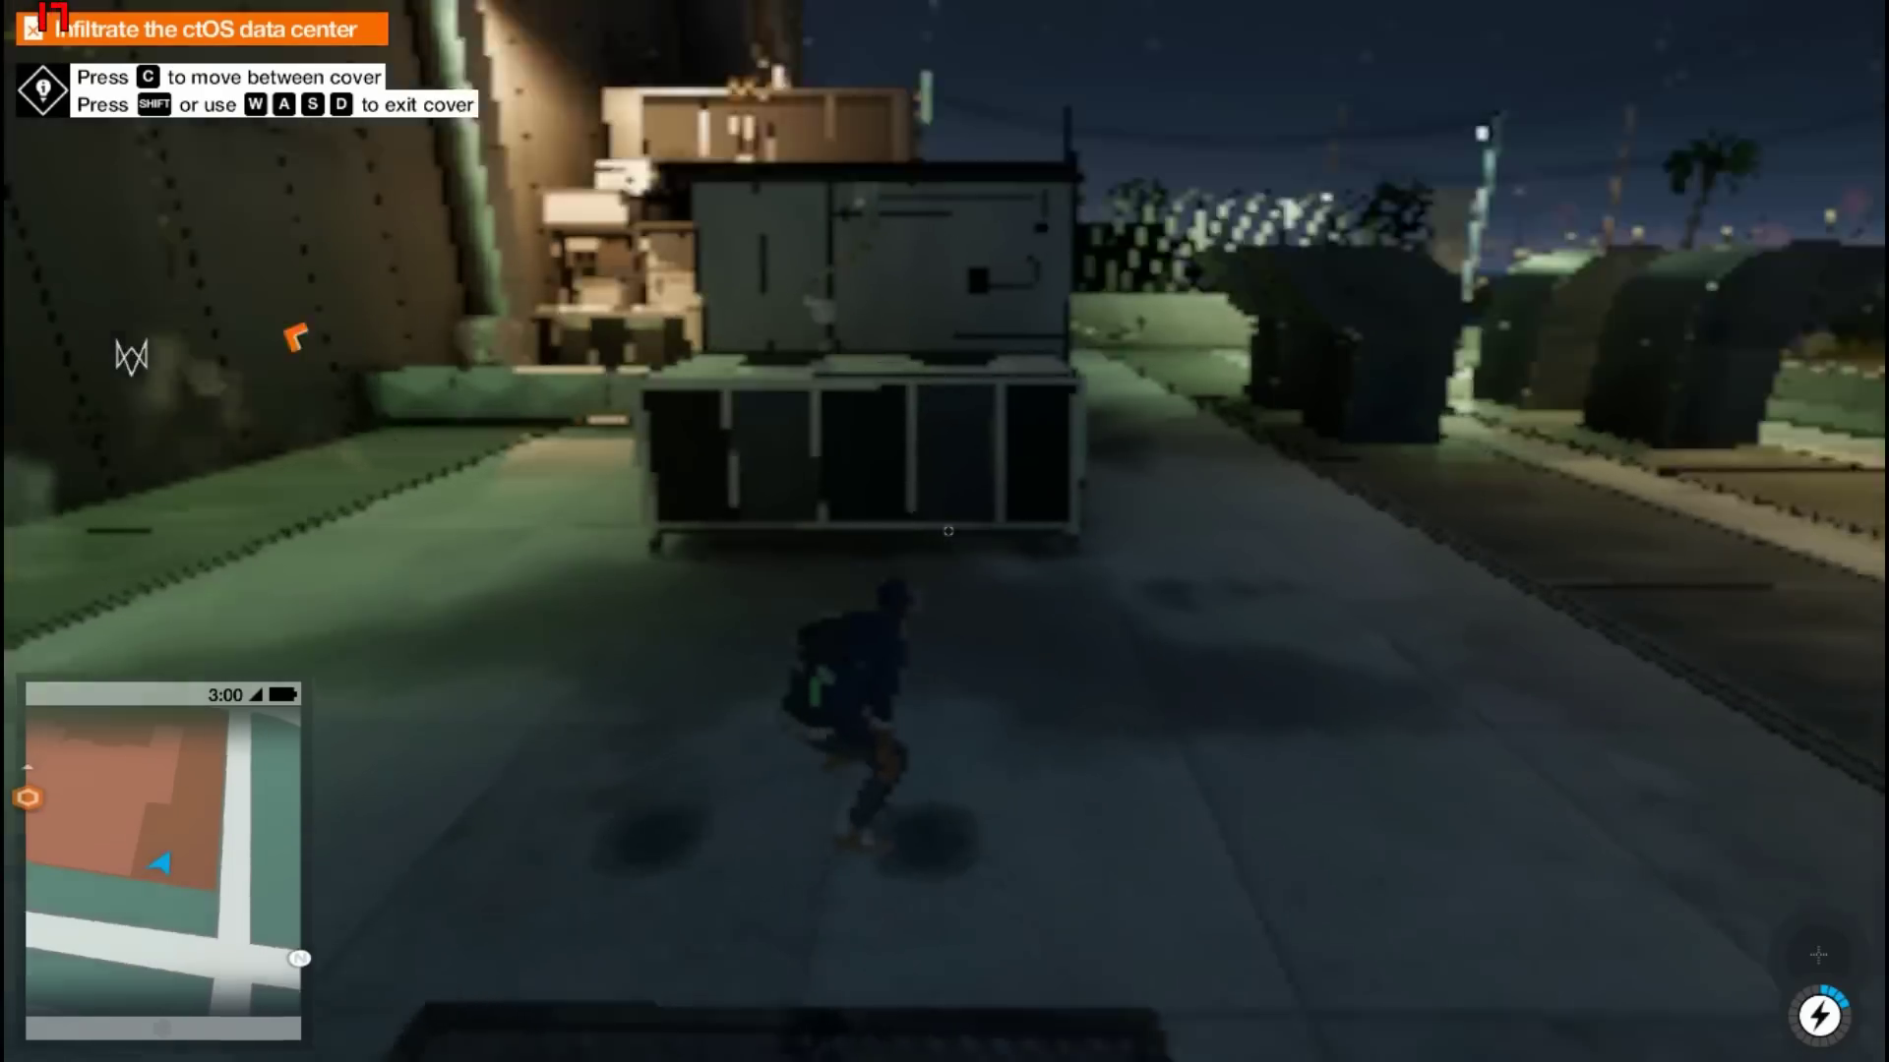
Move the character around near the low equipment unit beside the data center to test how the game runs.
key("w")
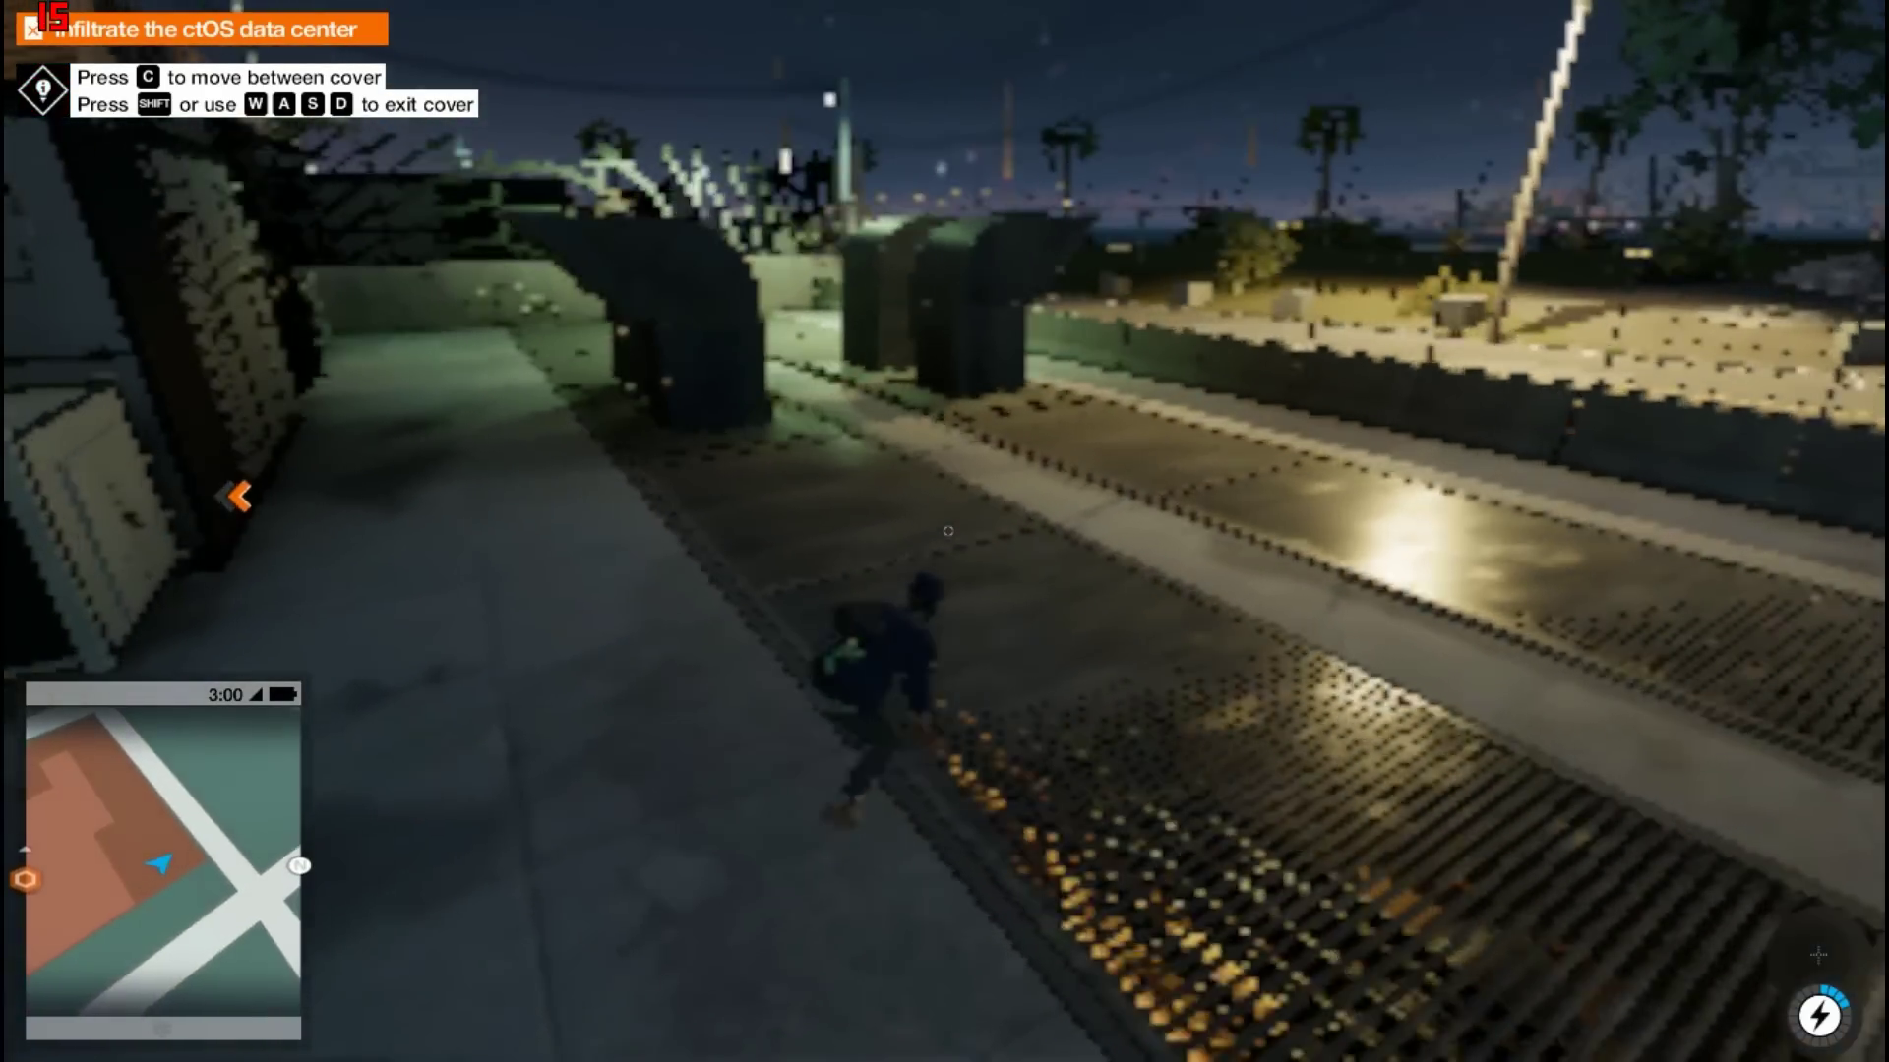
key("a")
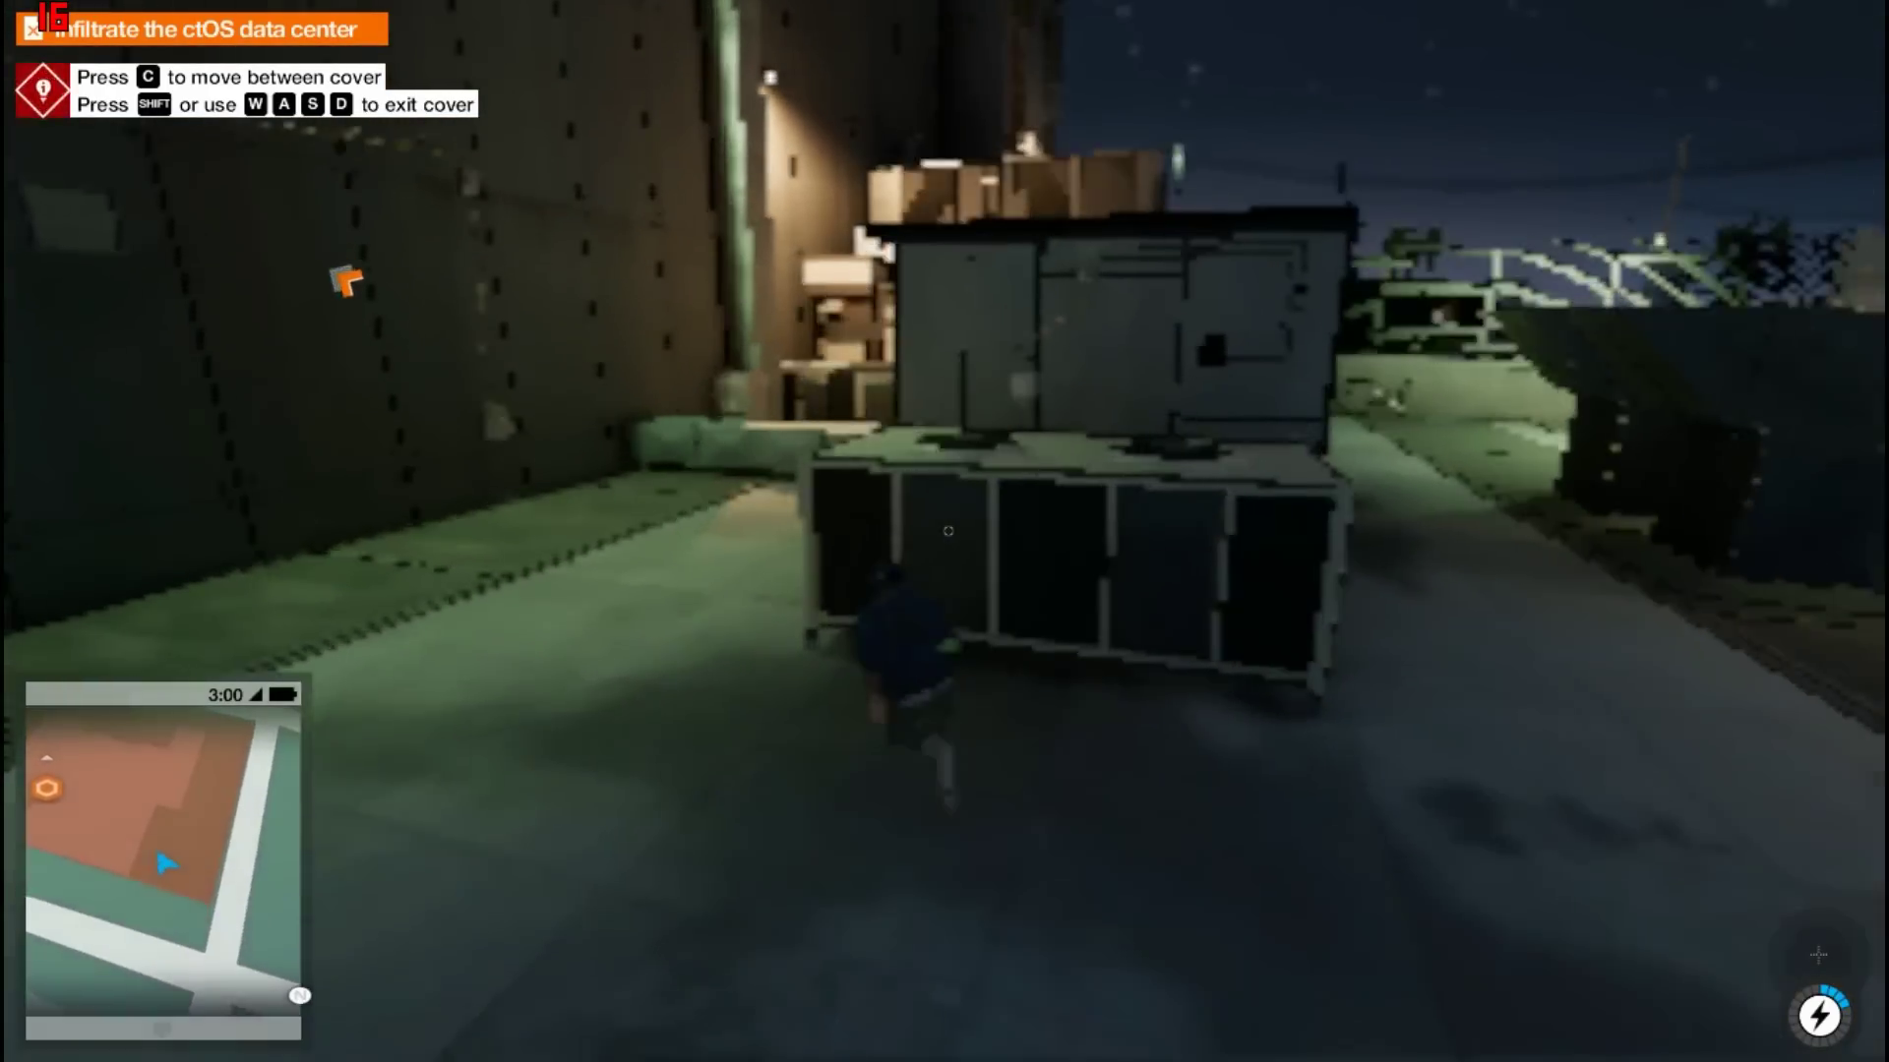
key("a")
key("s")
key("w")
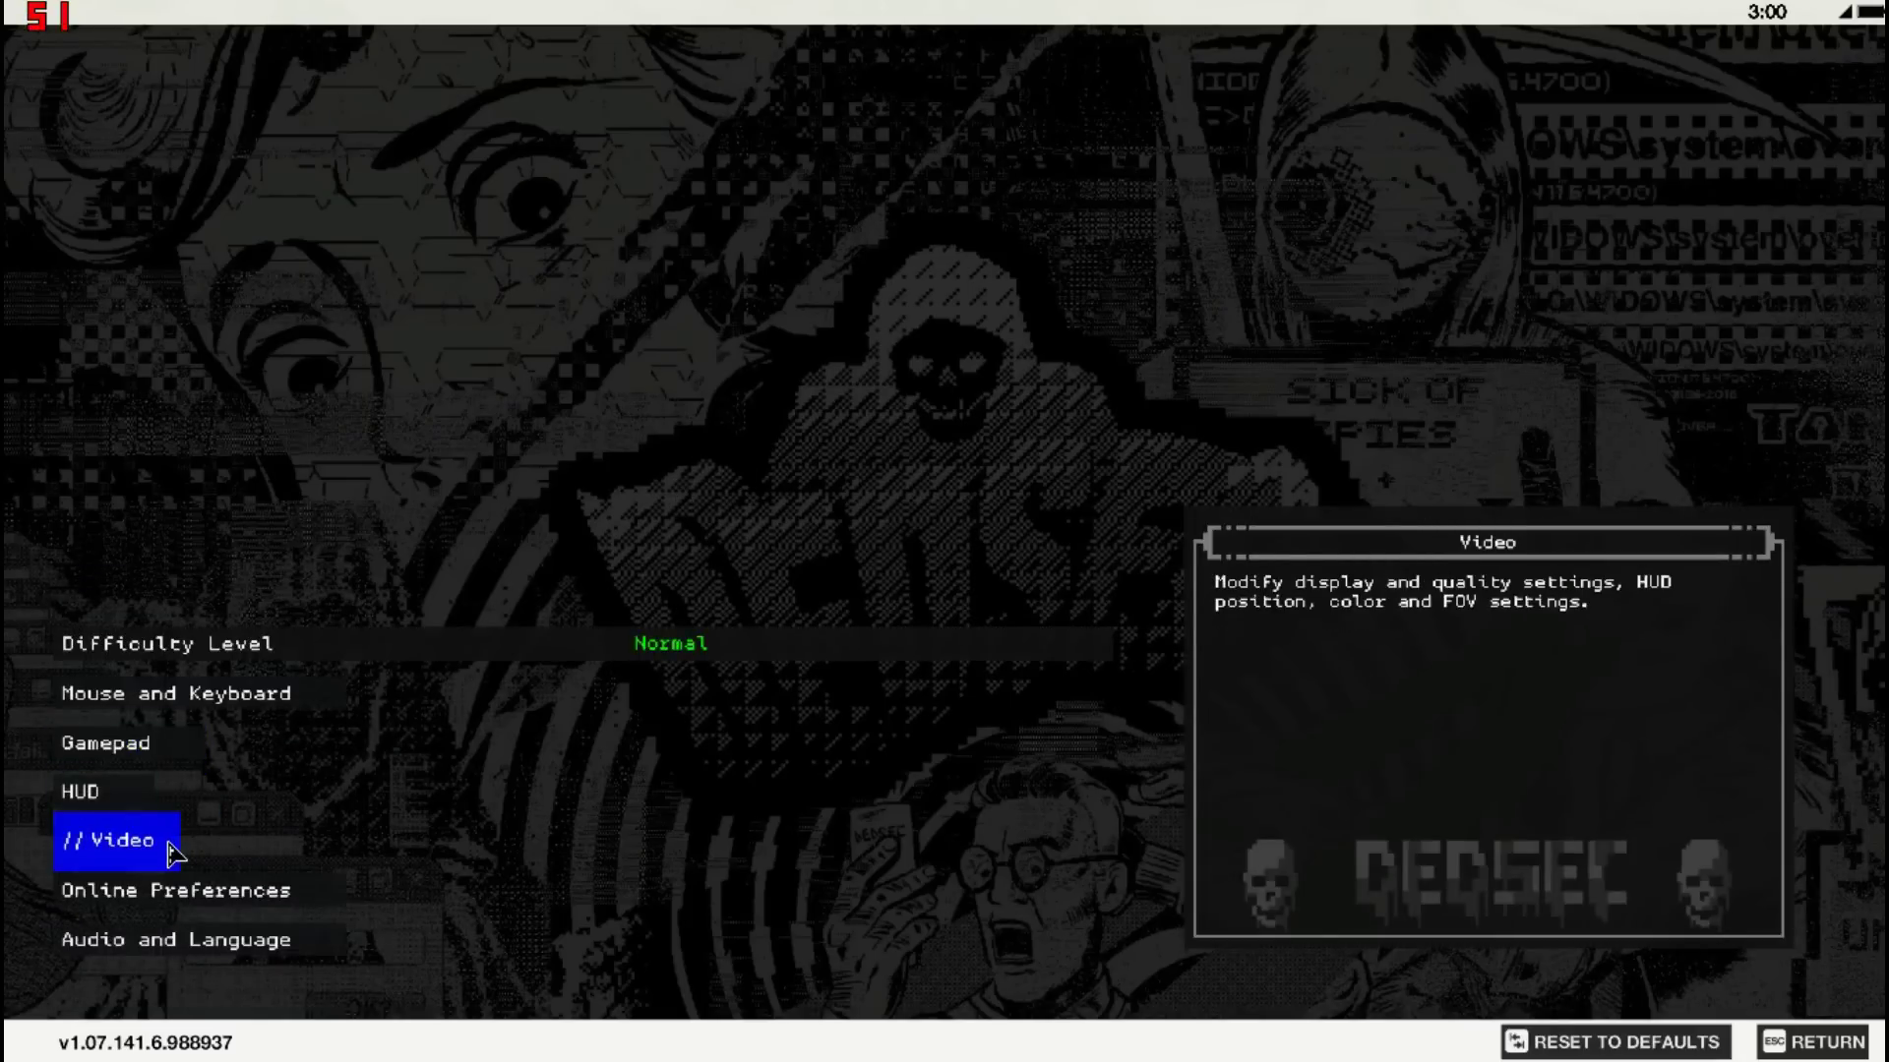
Review the game's Video display settings and return to gameplay.
left_click(173, 851)
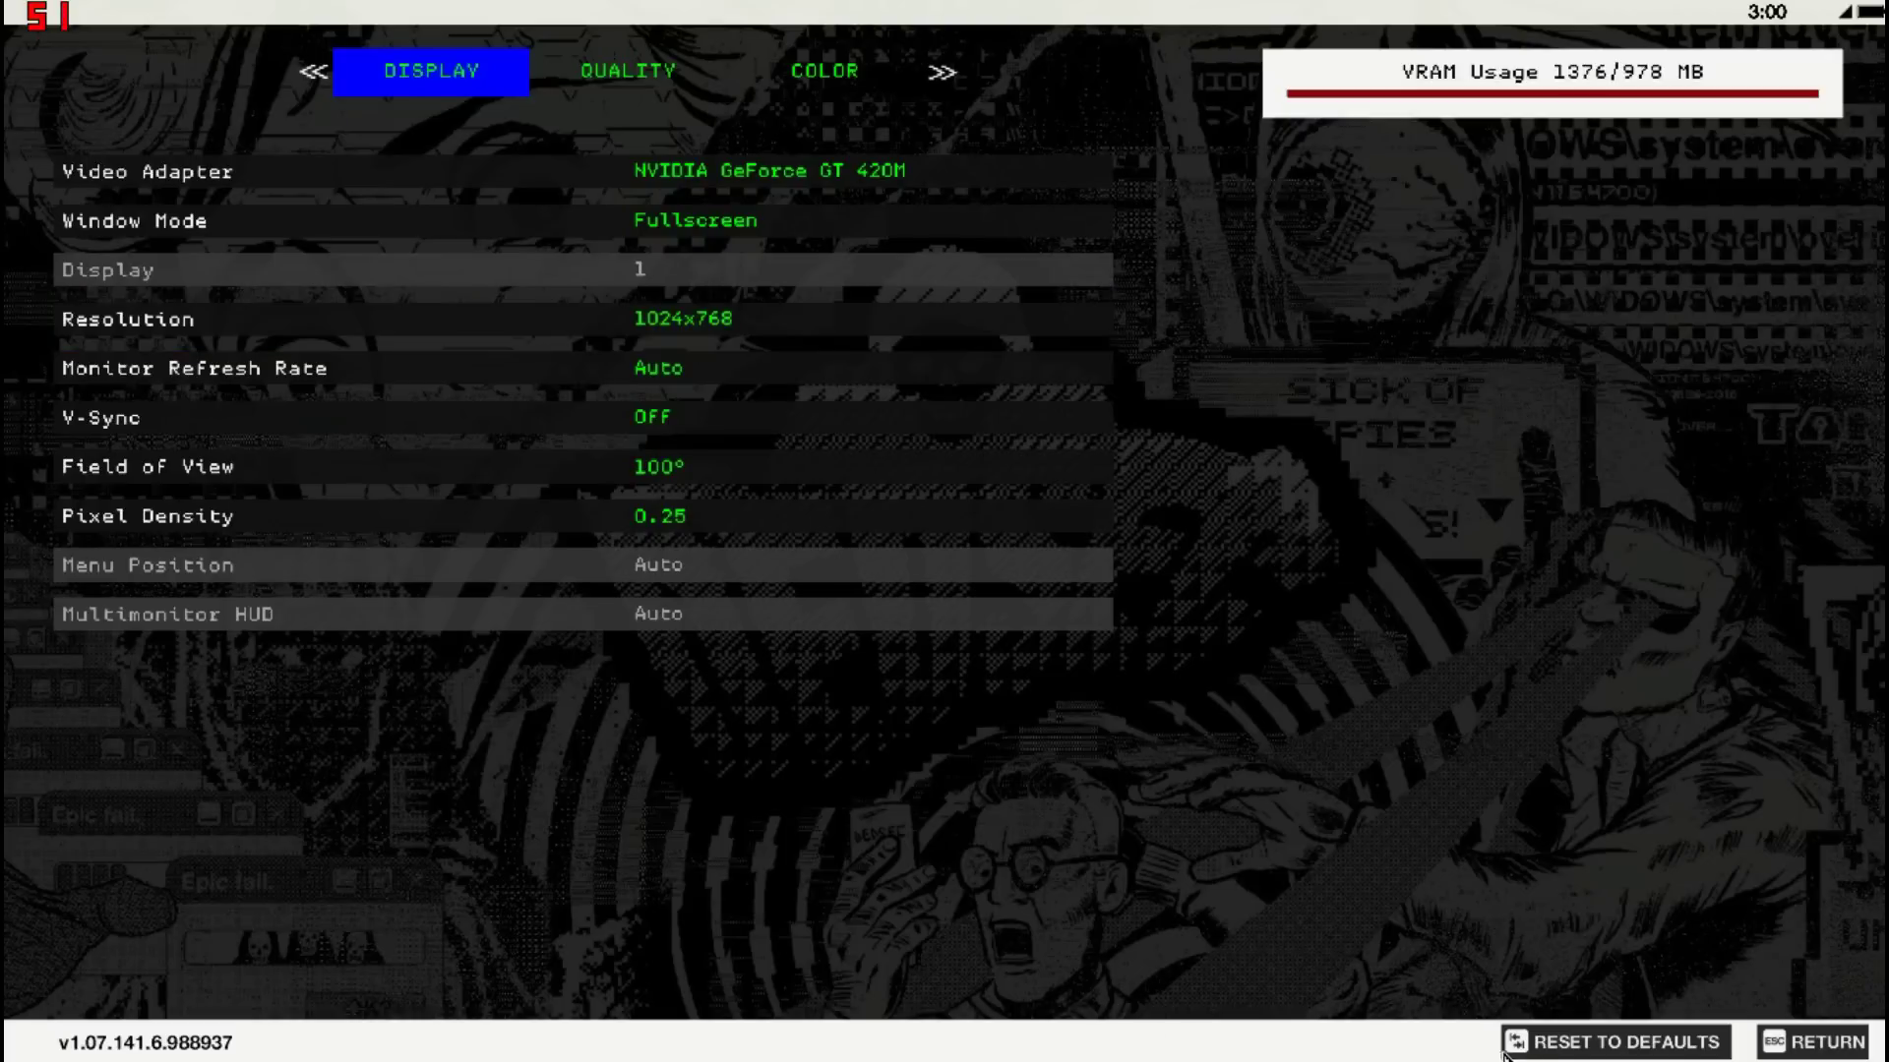
key("Escape")
key("Escape")
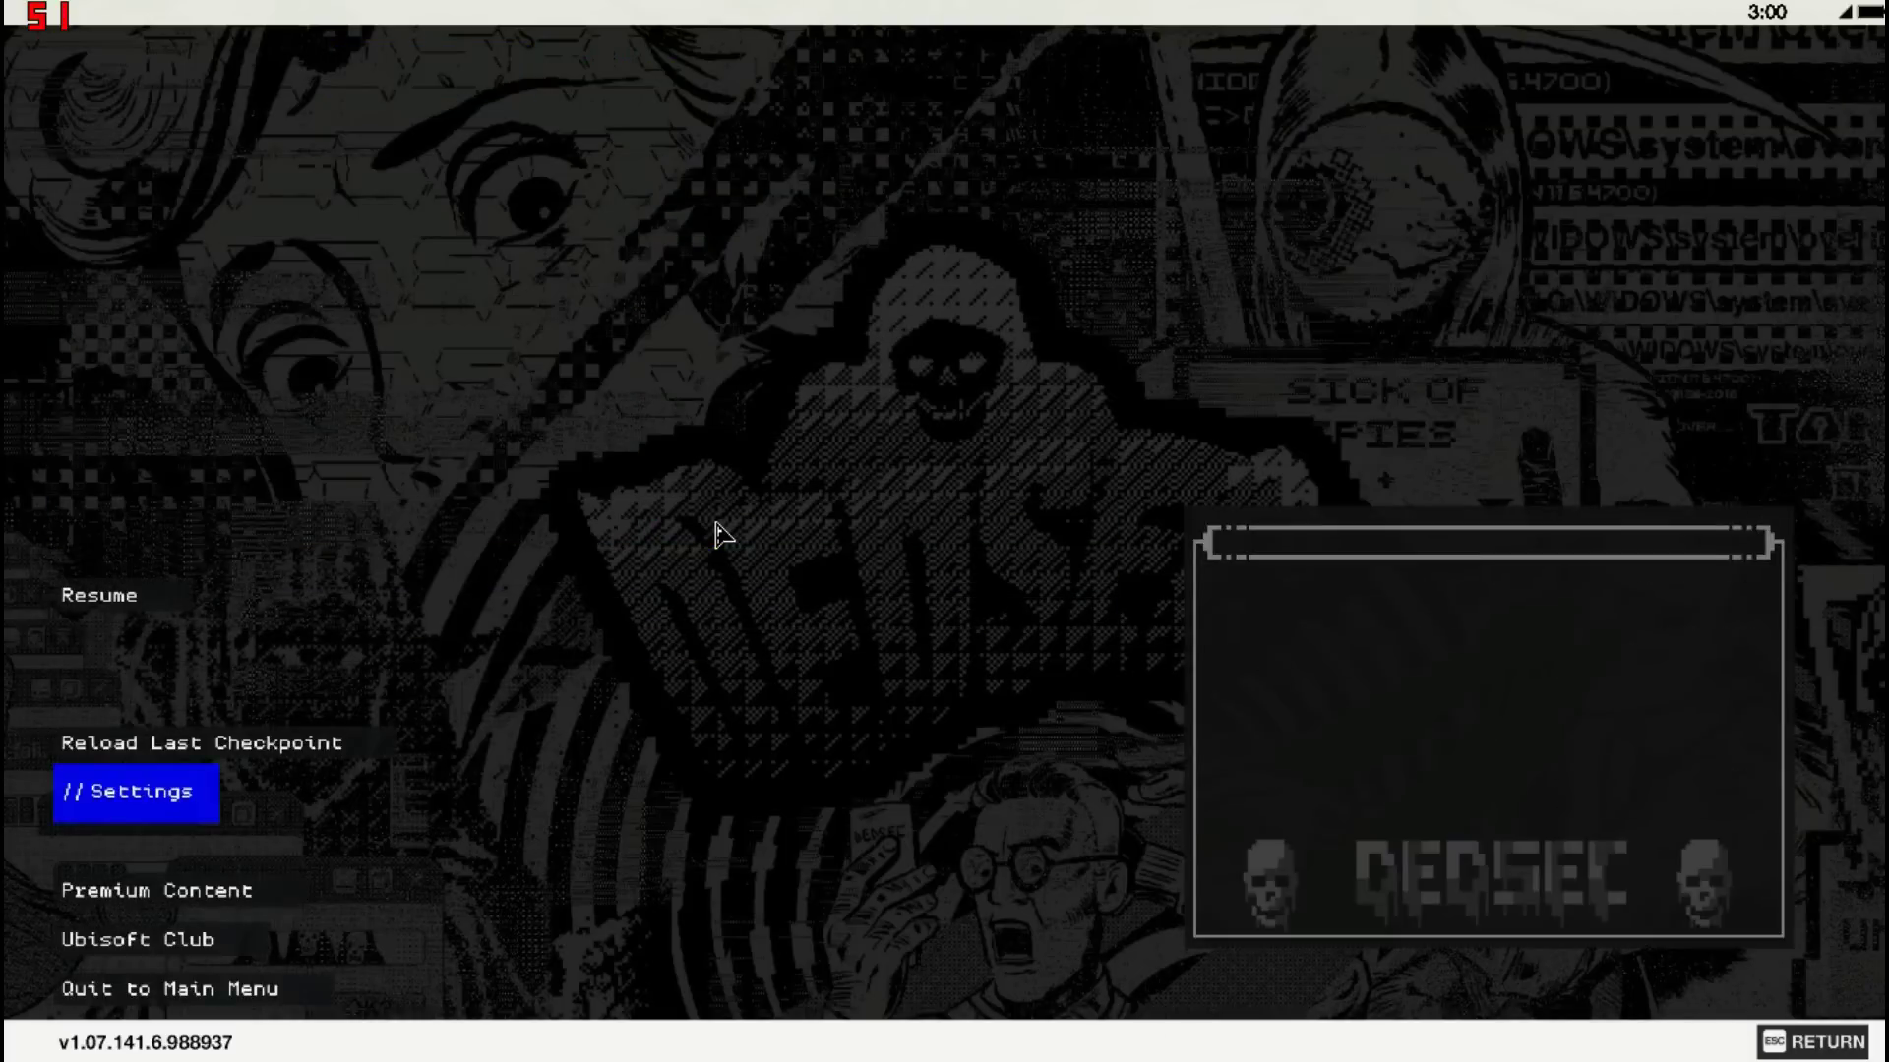
left_click(190, 797)
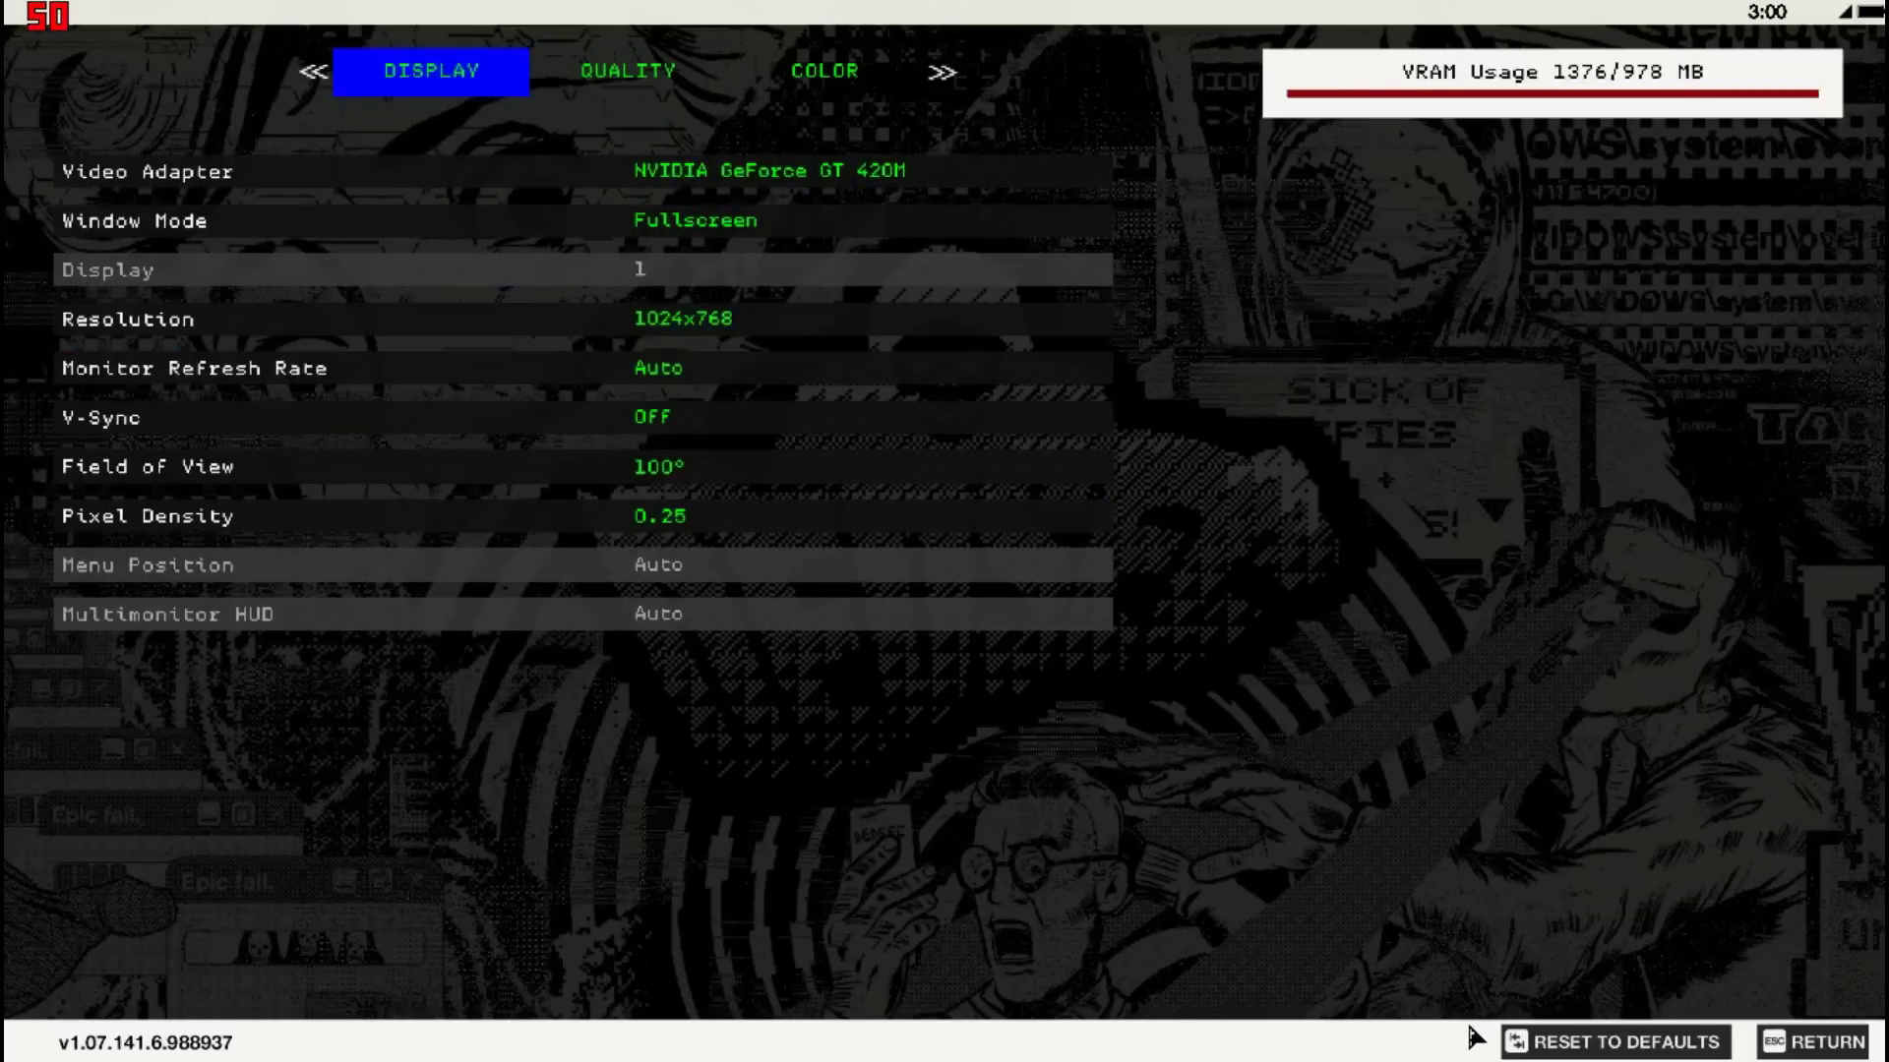
key("Escape")
key("Escape")
key("Escape")
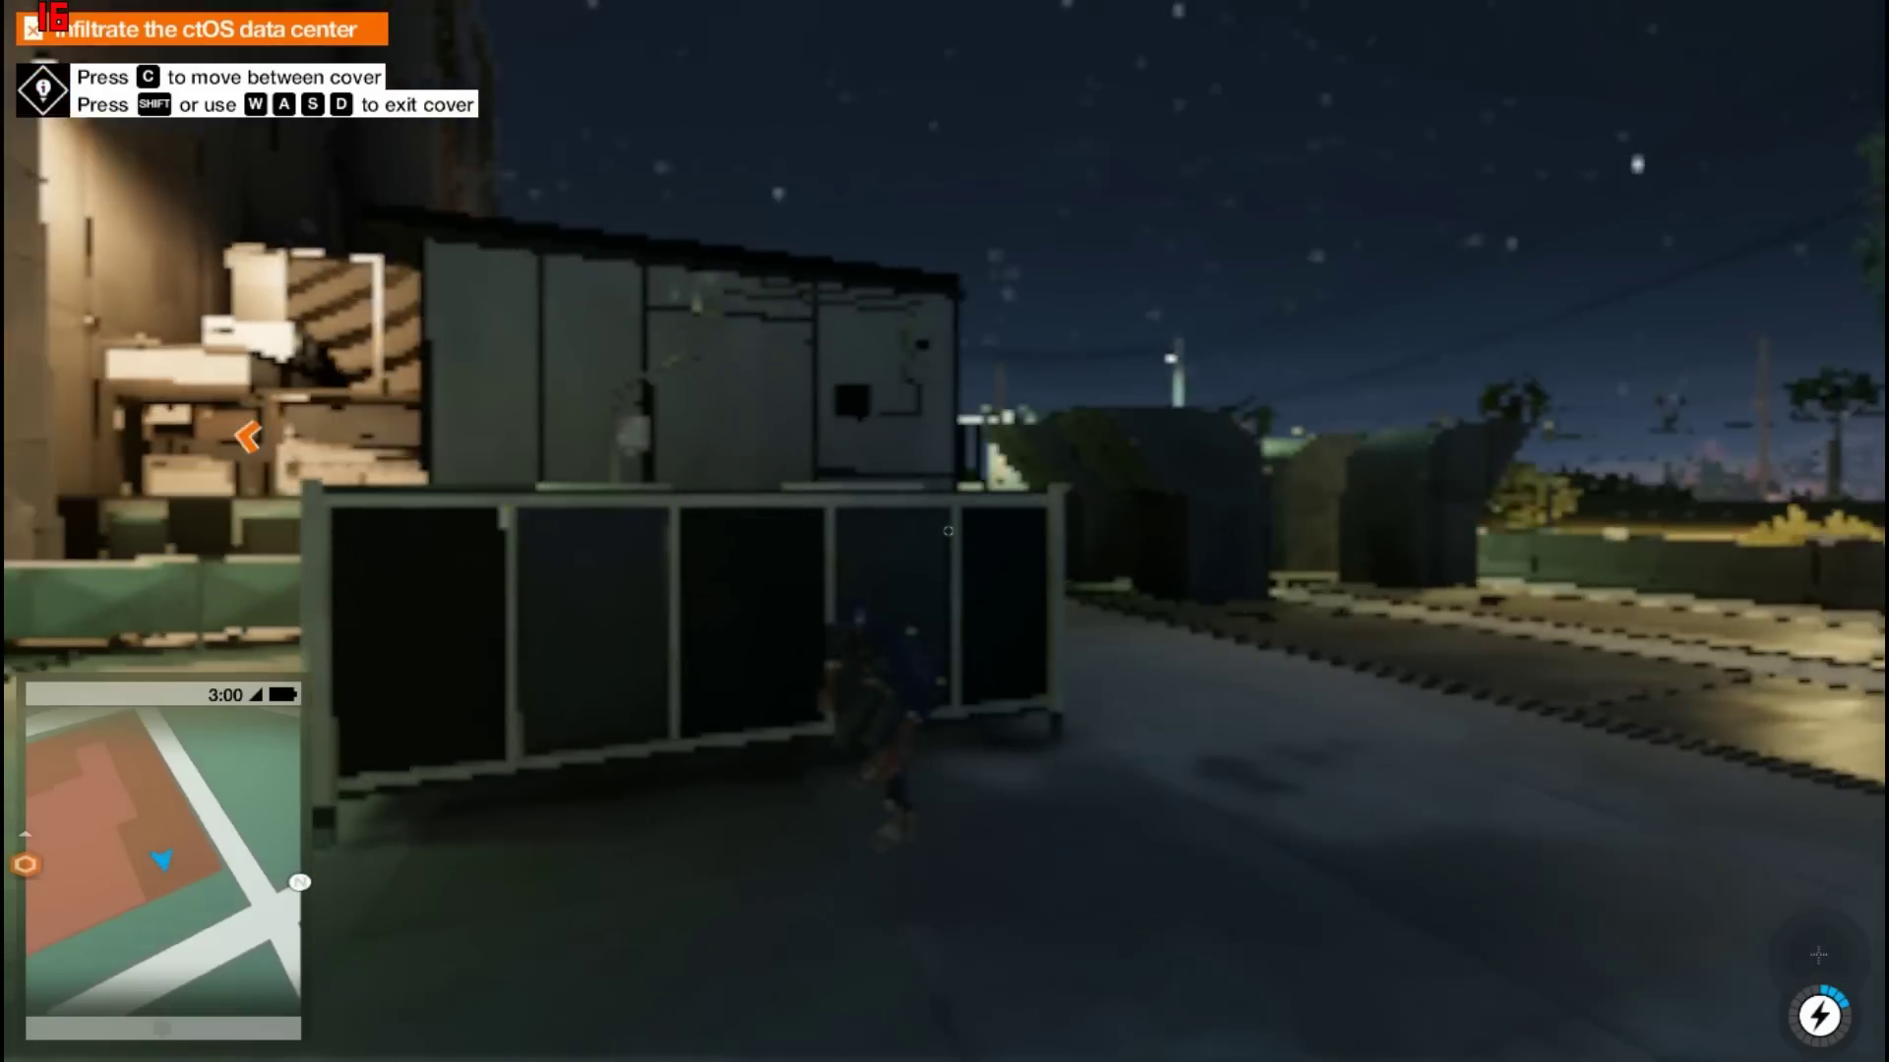
Climb over the equipment units beside the data center and up the yellow ladder onto the raised walkway.
key("w")
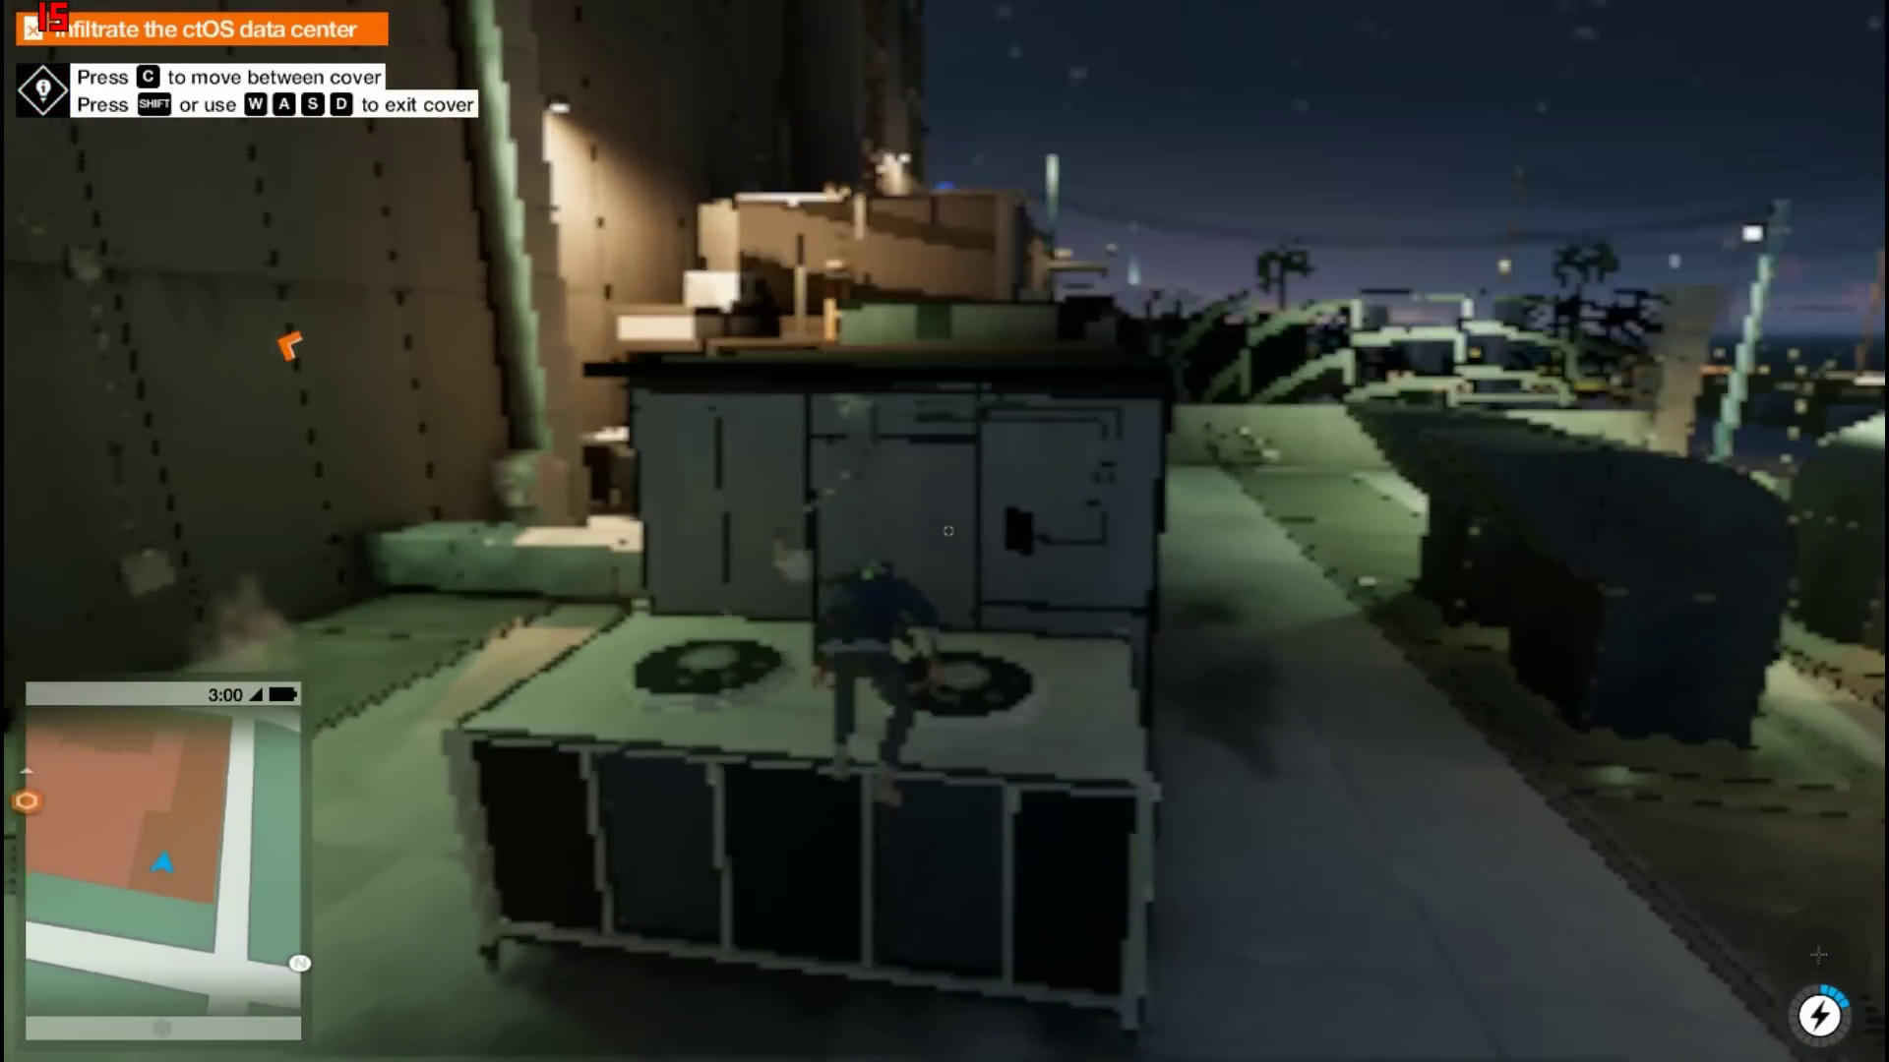
key("space")
key("w")
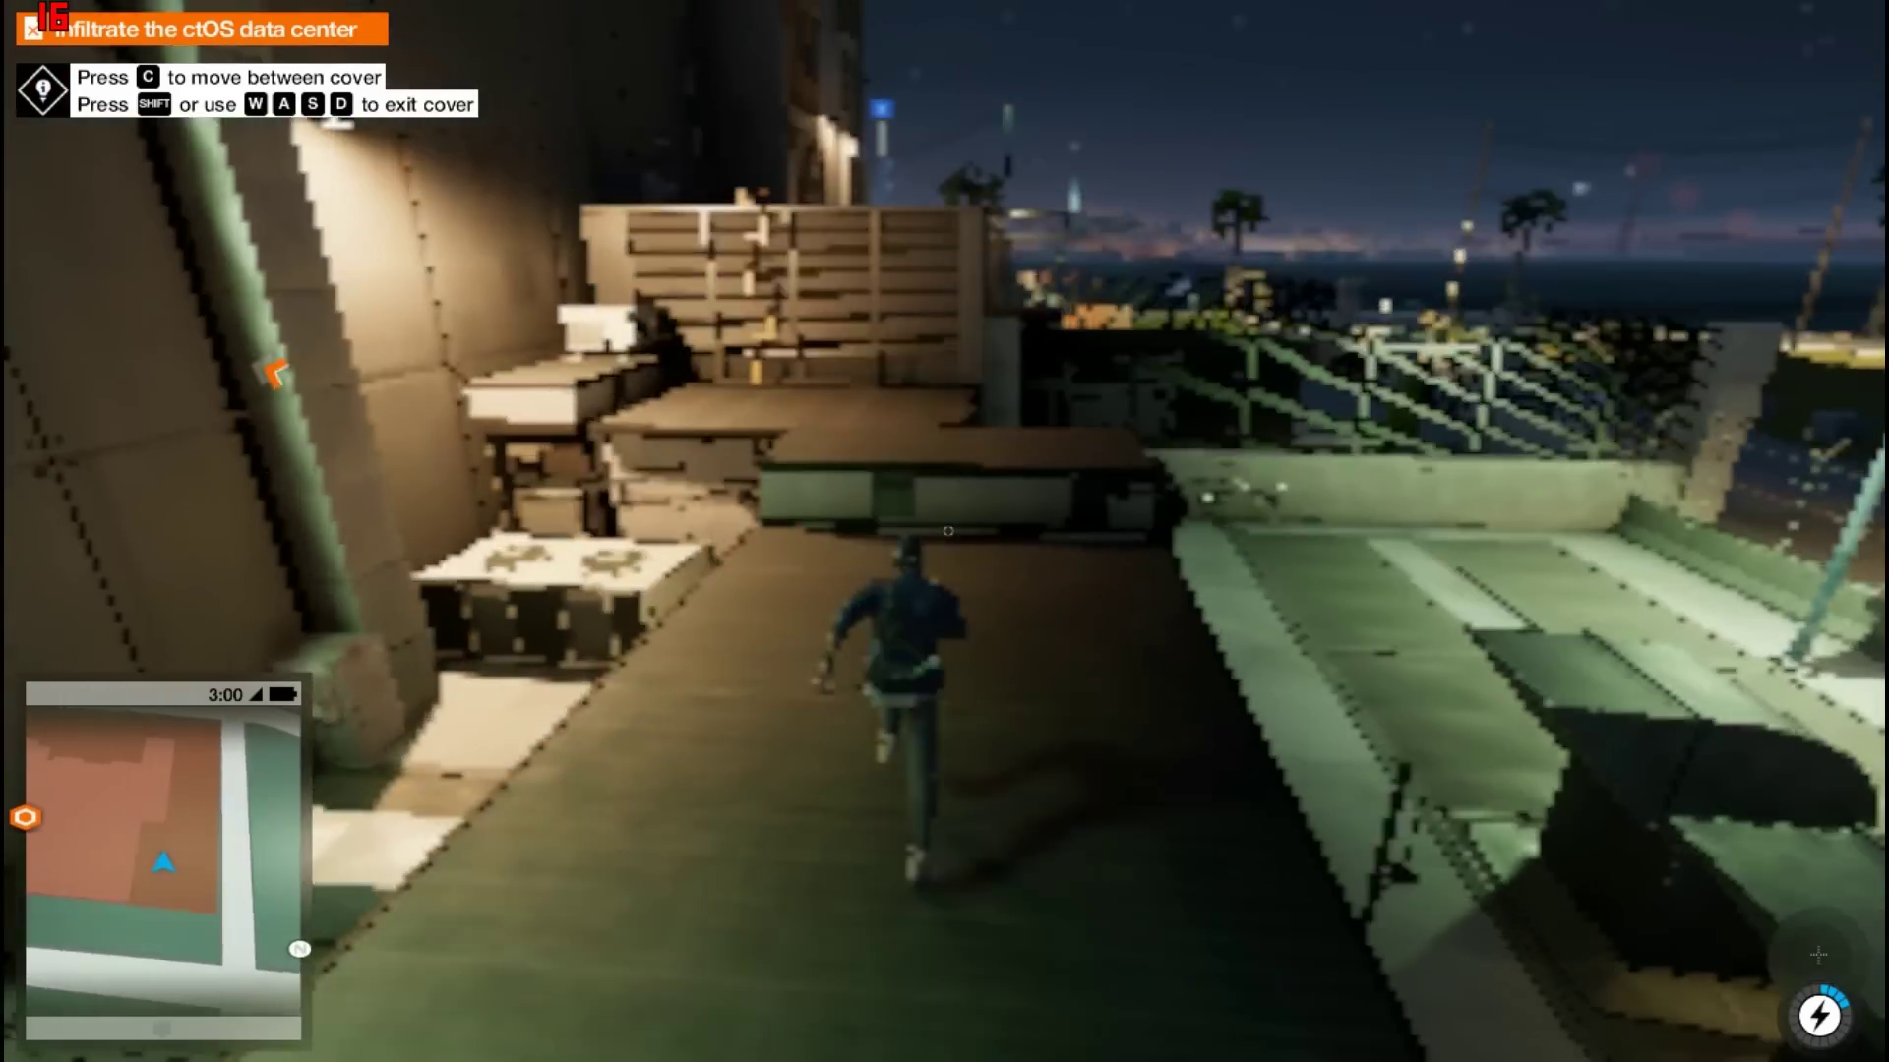
key("space")
key("w")
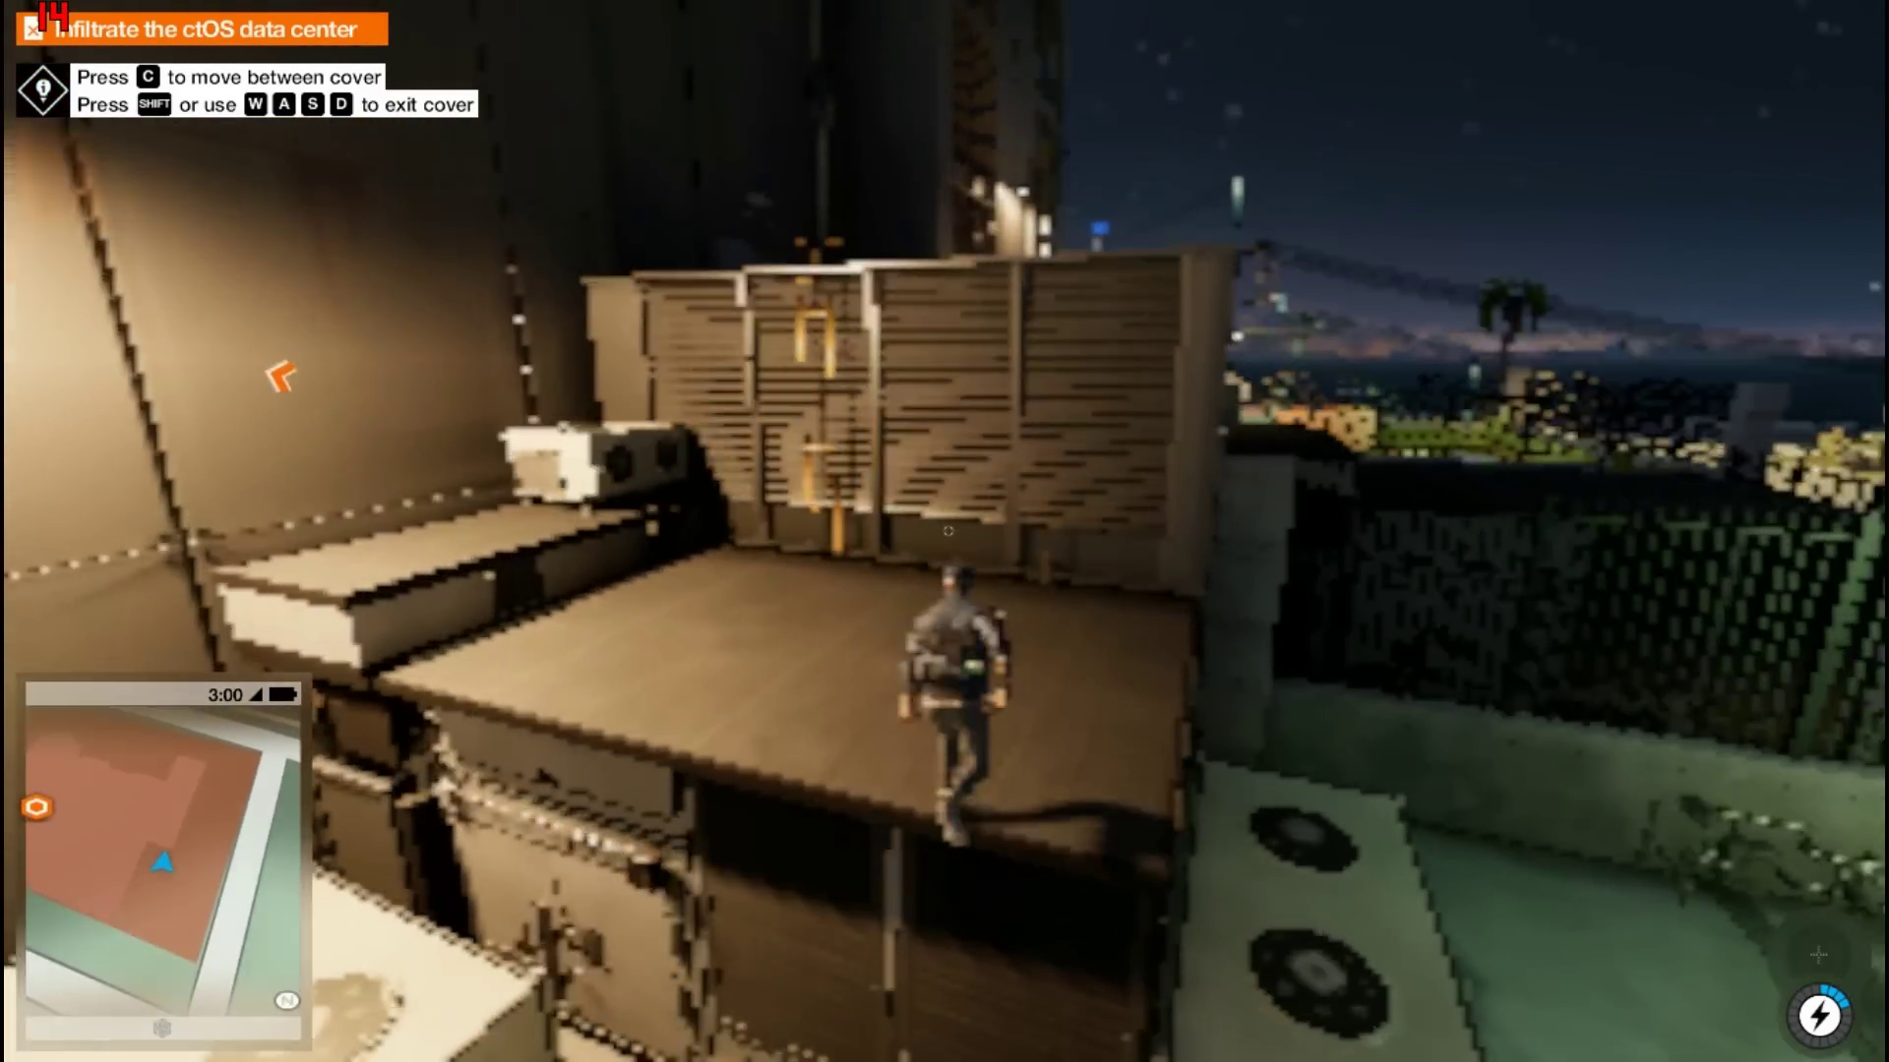
key("w")
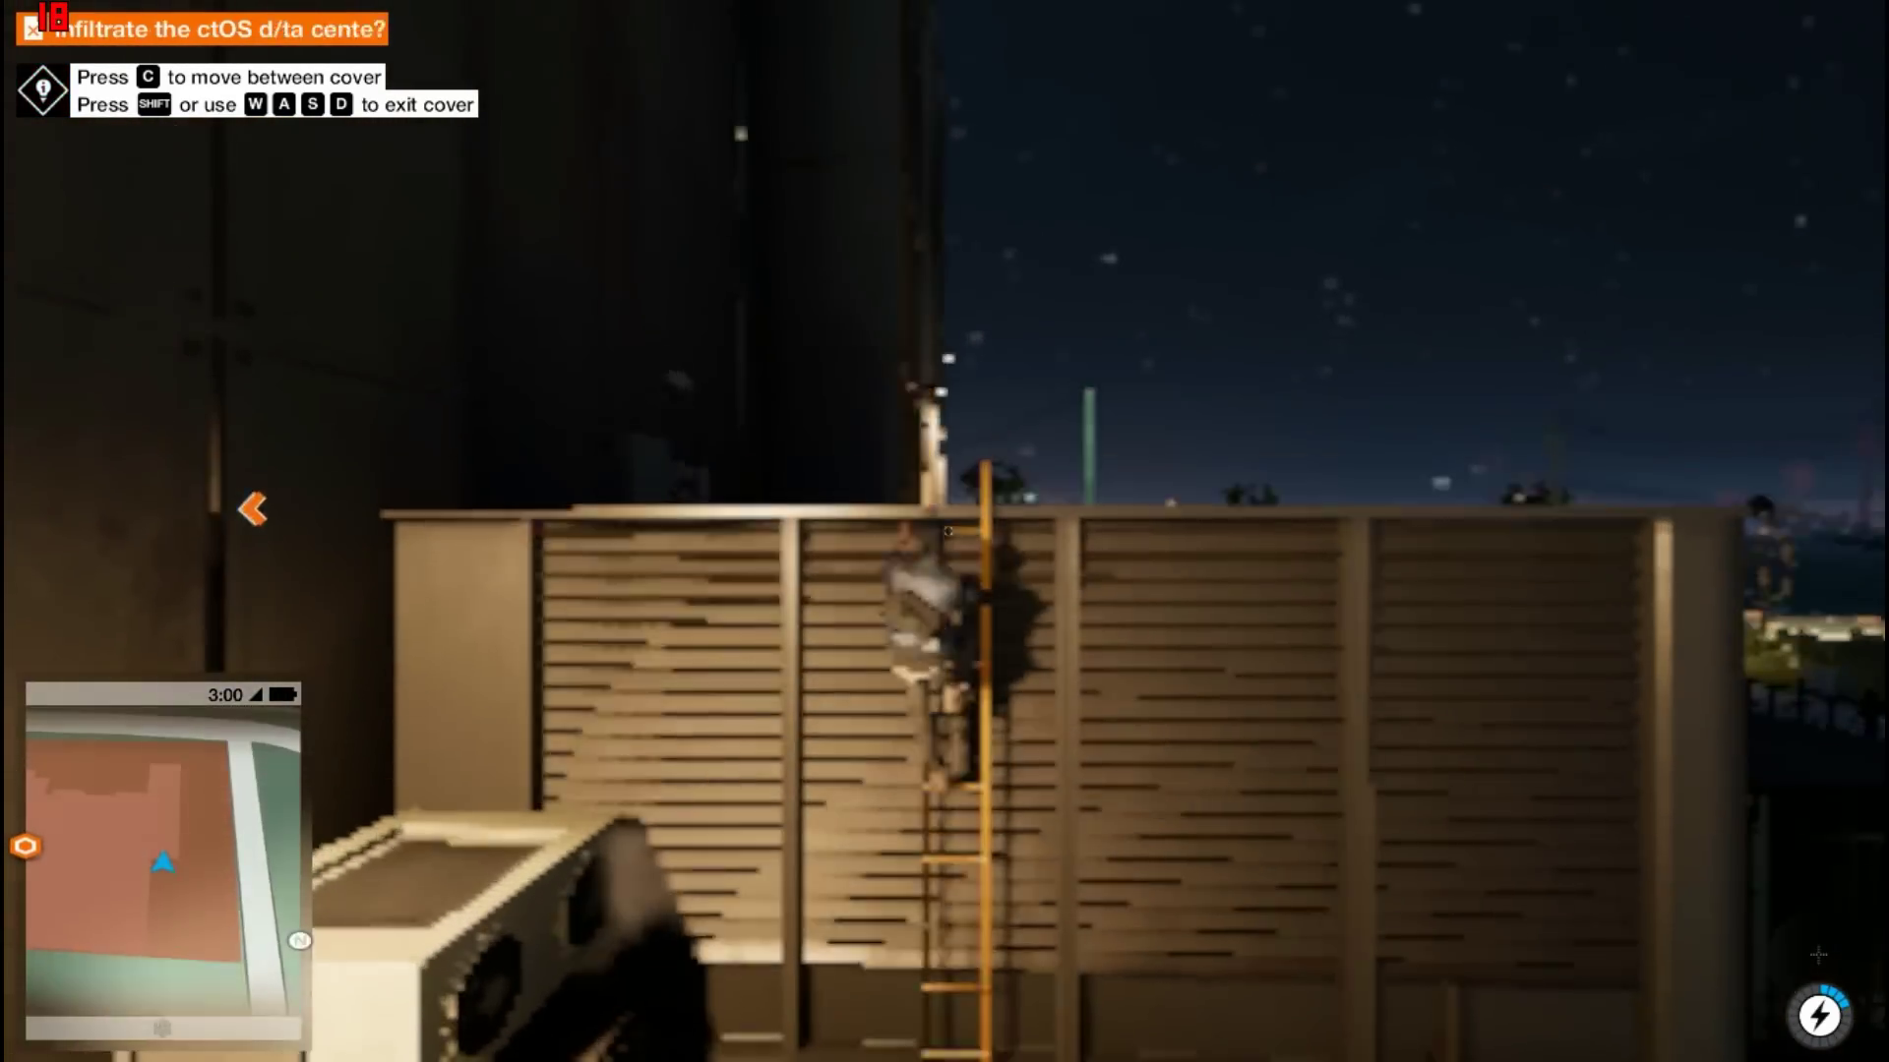
key("w")
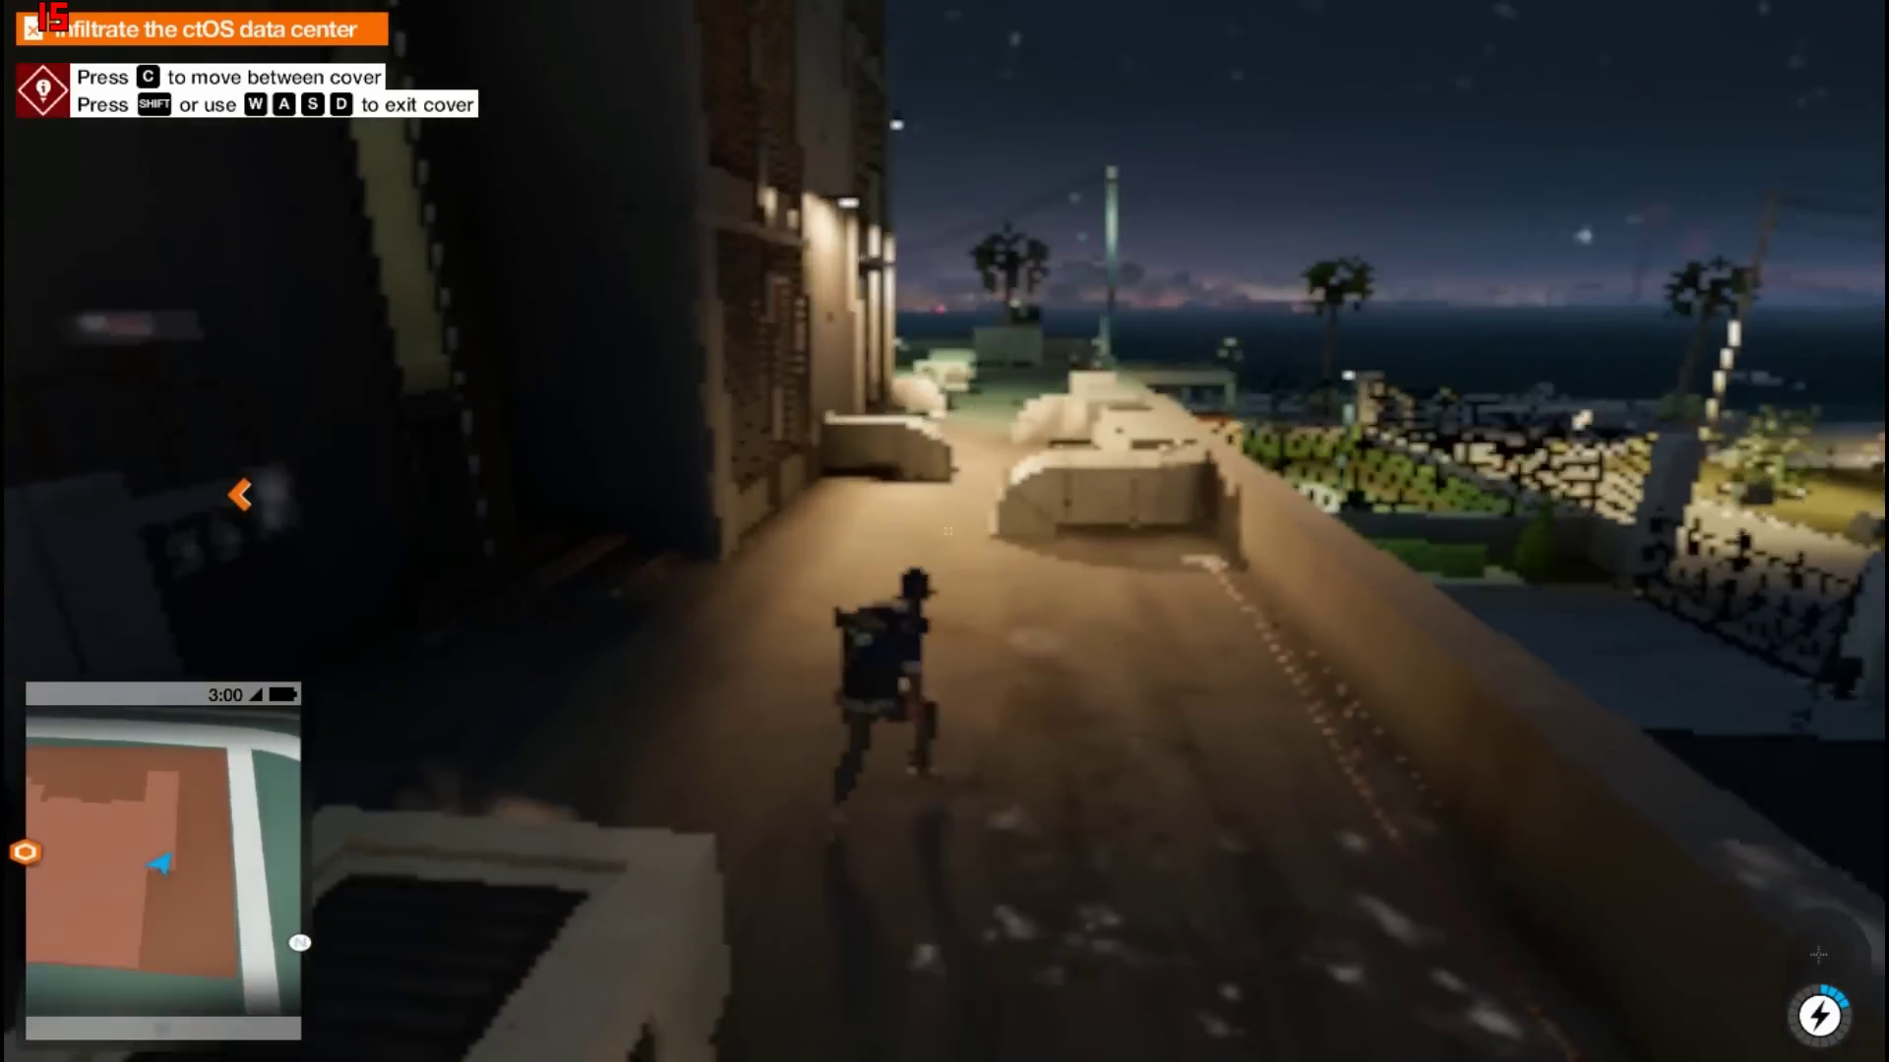
Run along the rooftop past the ducts and fan units and climb onto the duct in front of the guard.
key("w")
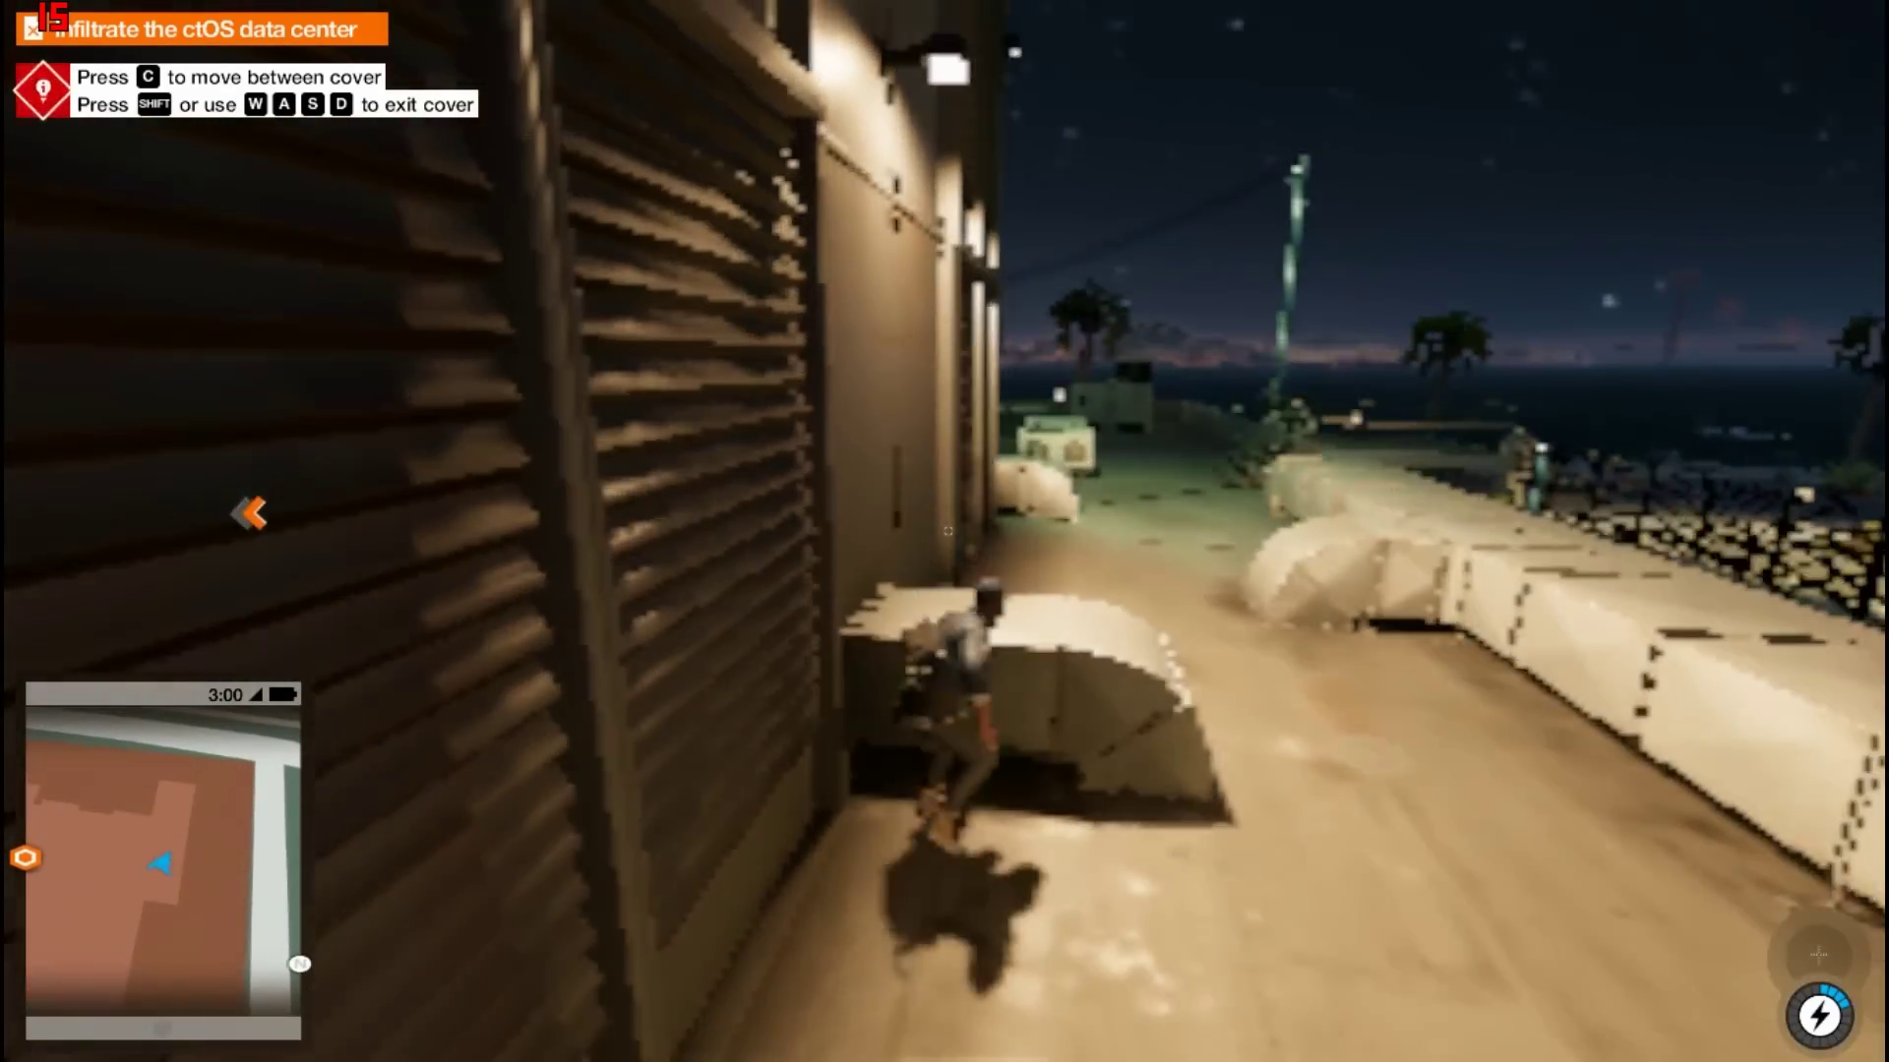
key("d")
key("w")
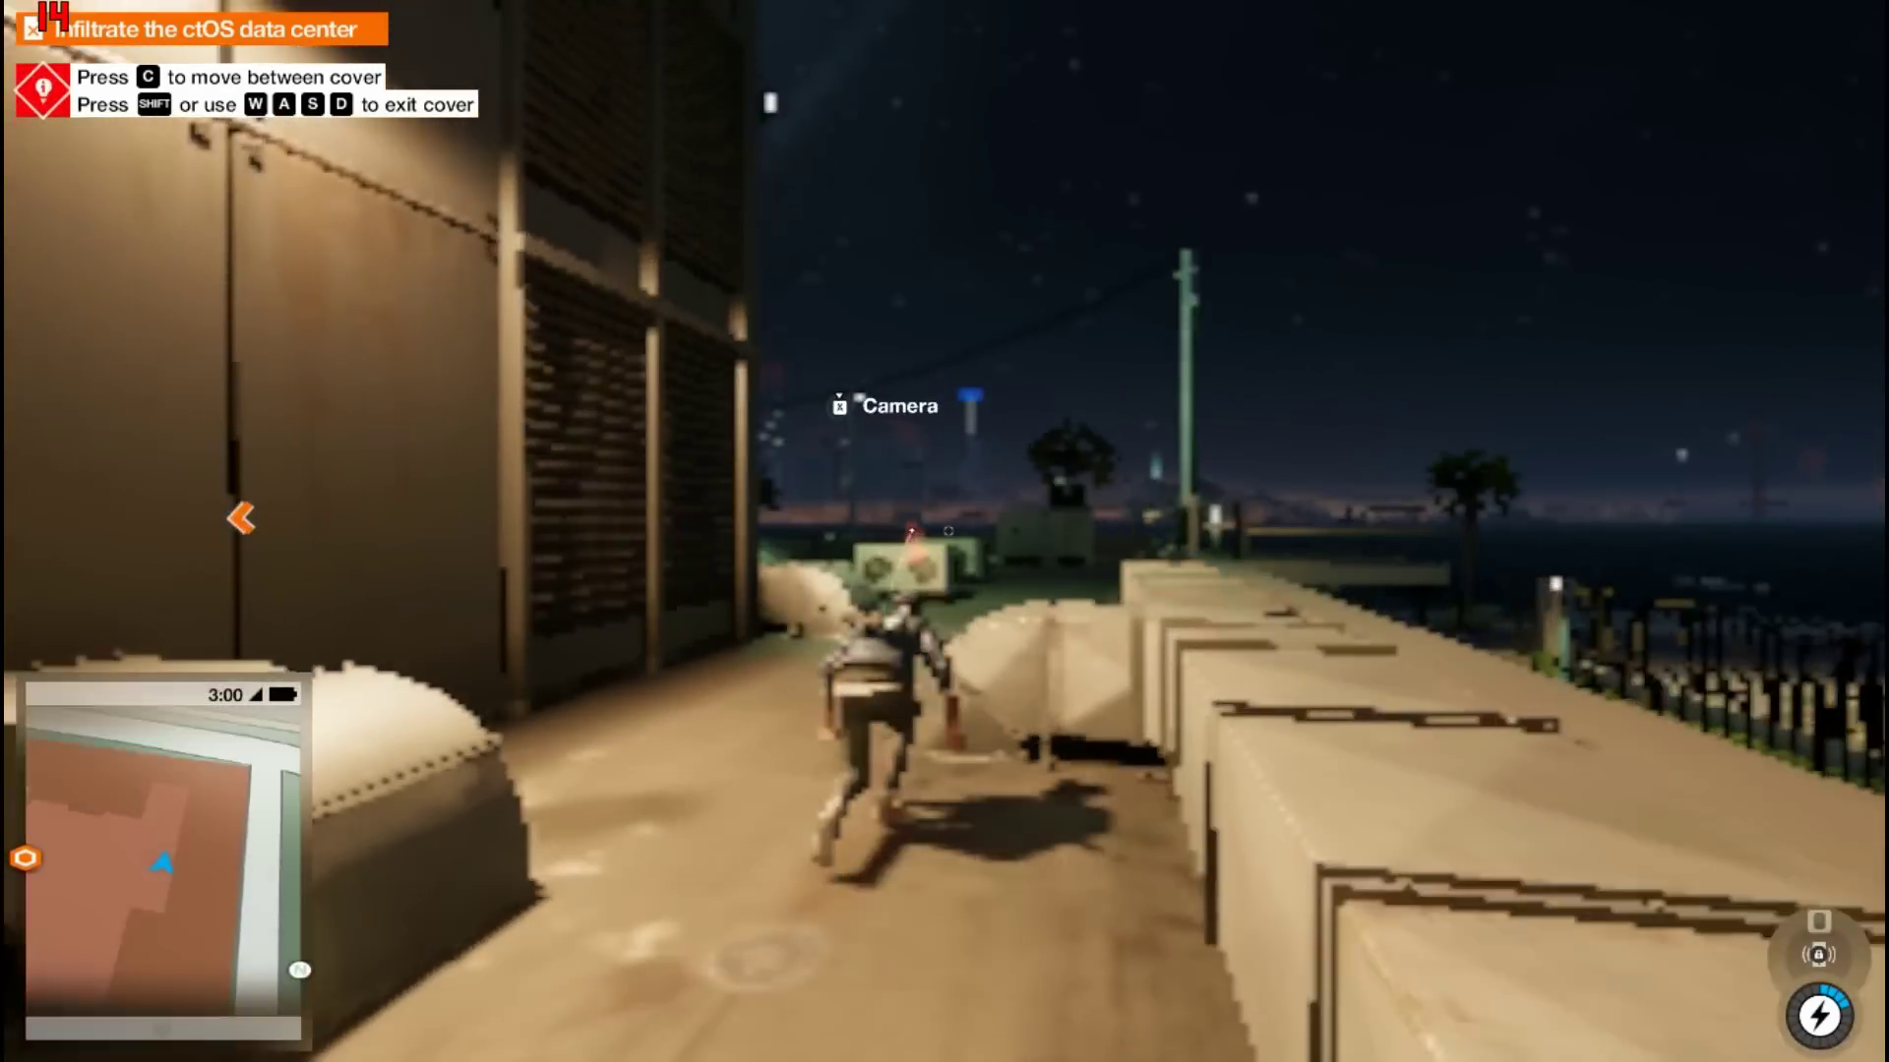
key("w")
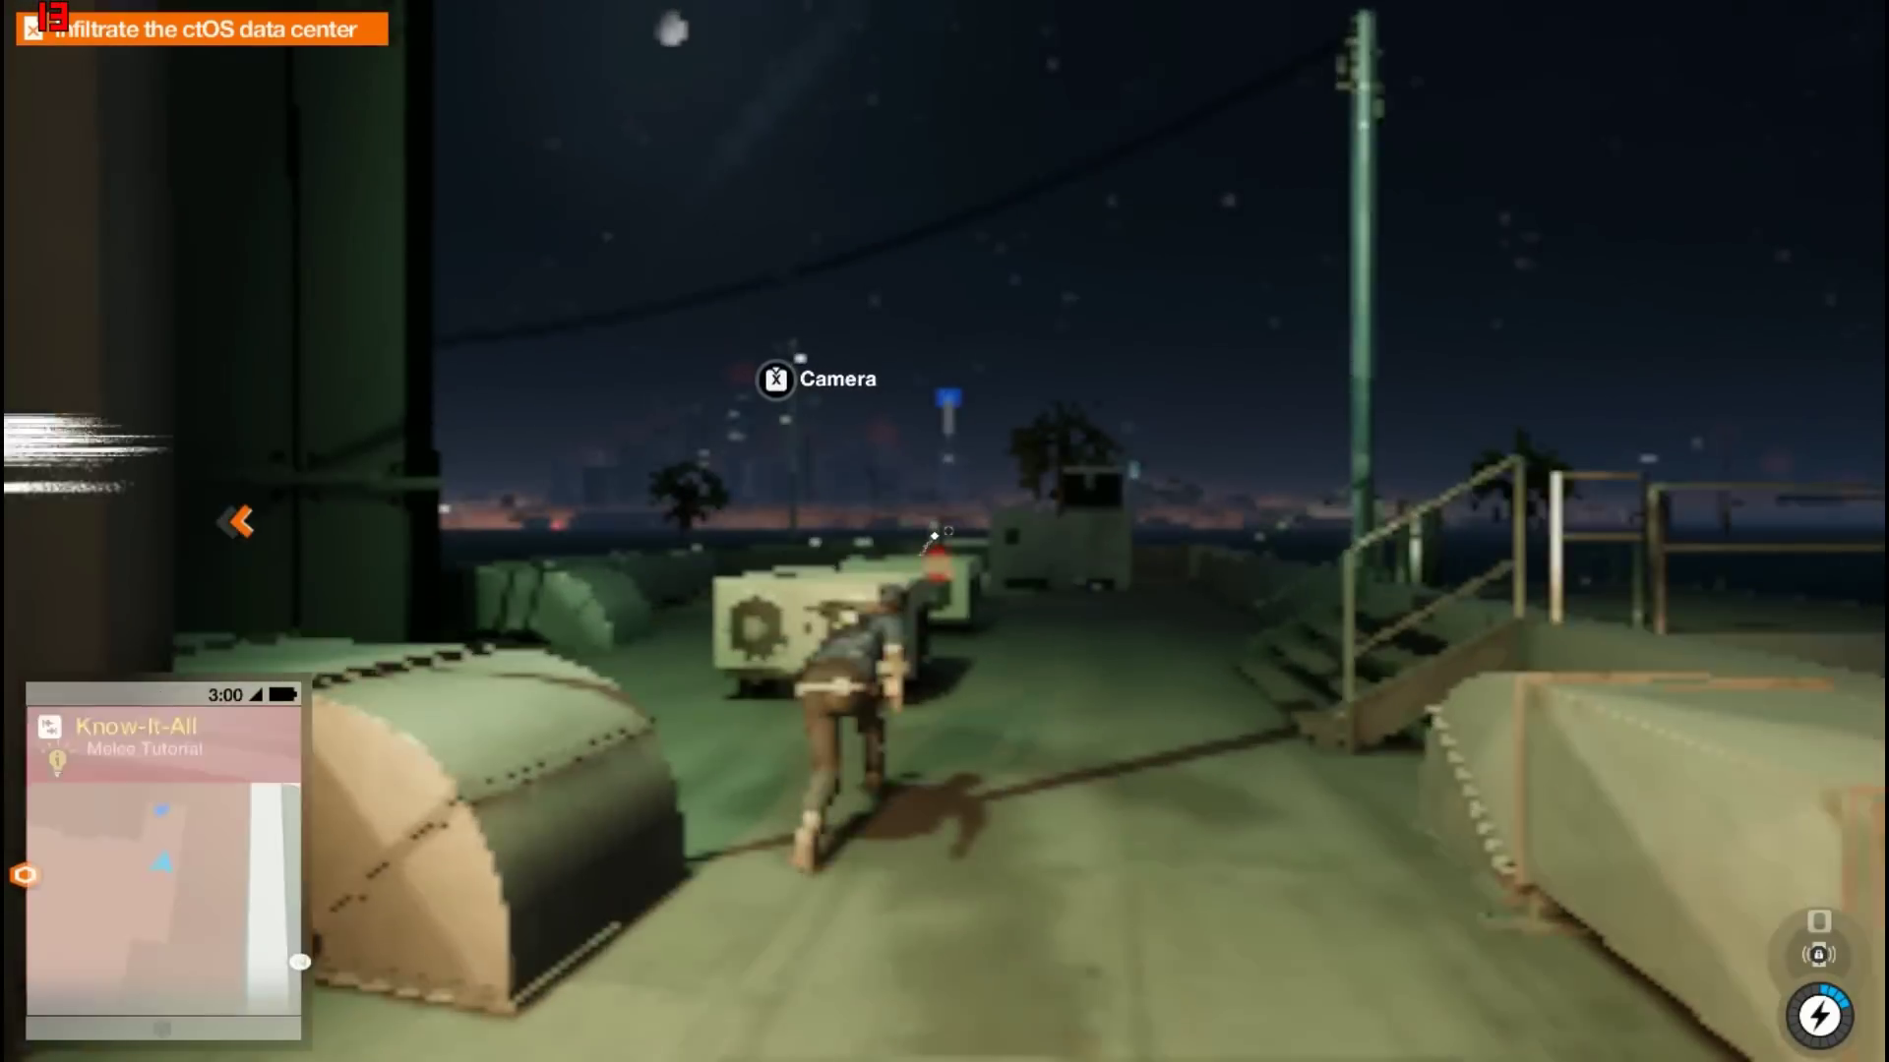
key("w")
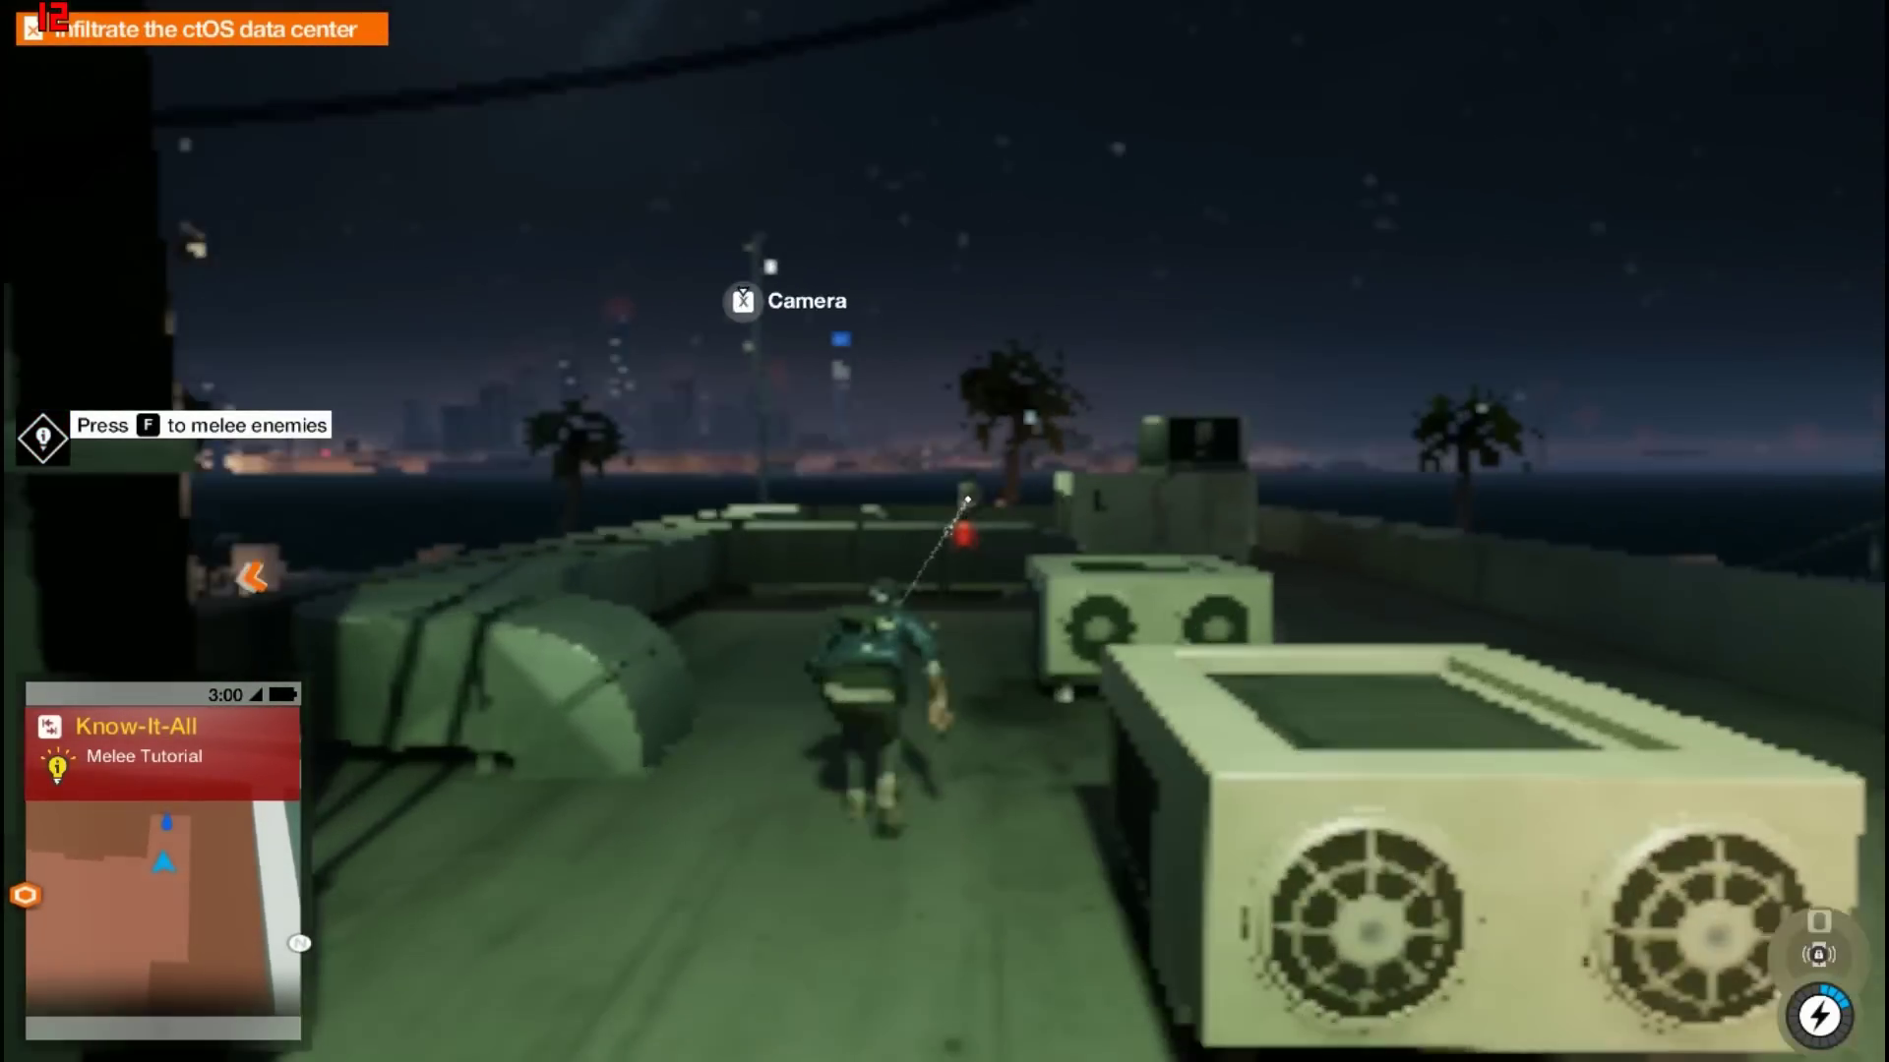
key("w")
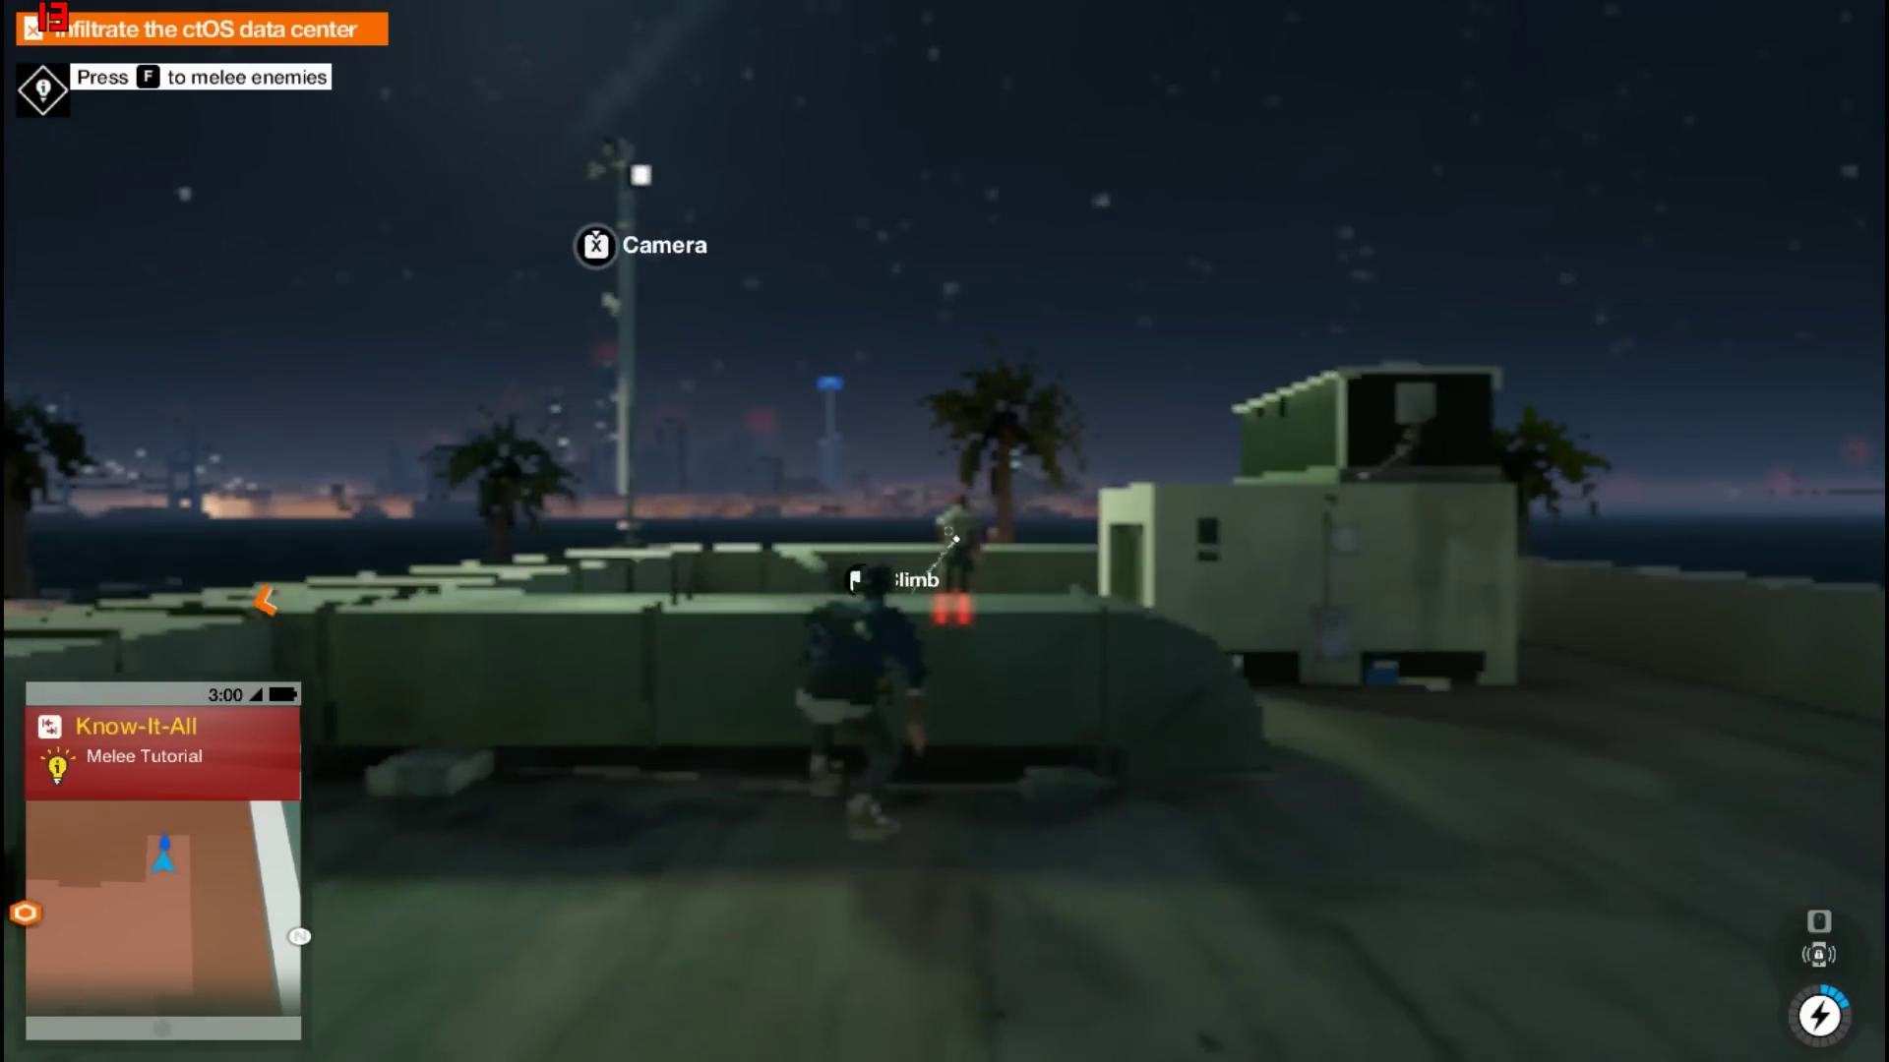
key("w")
key("space")
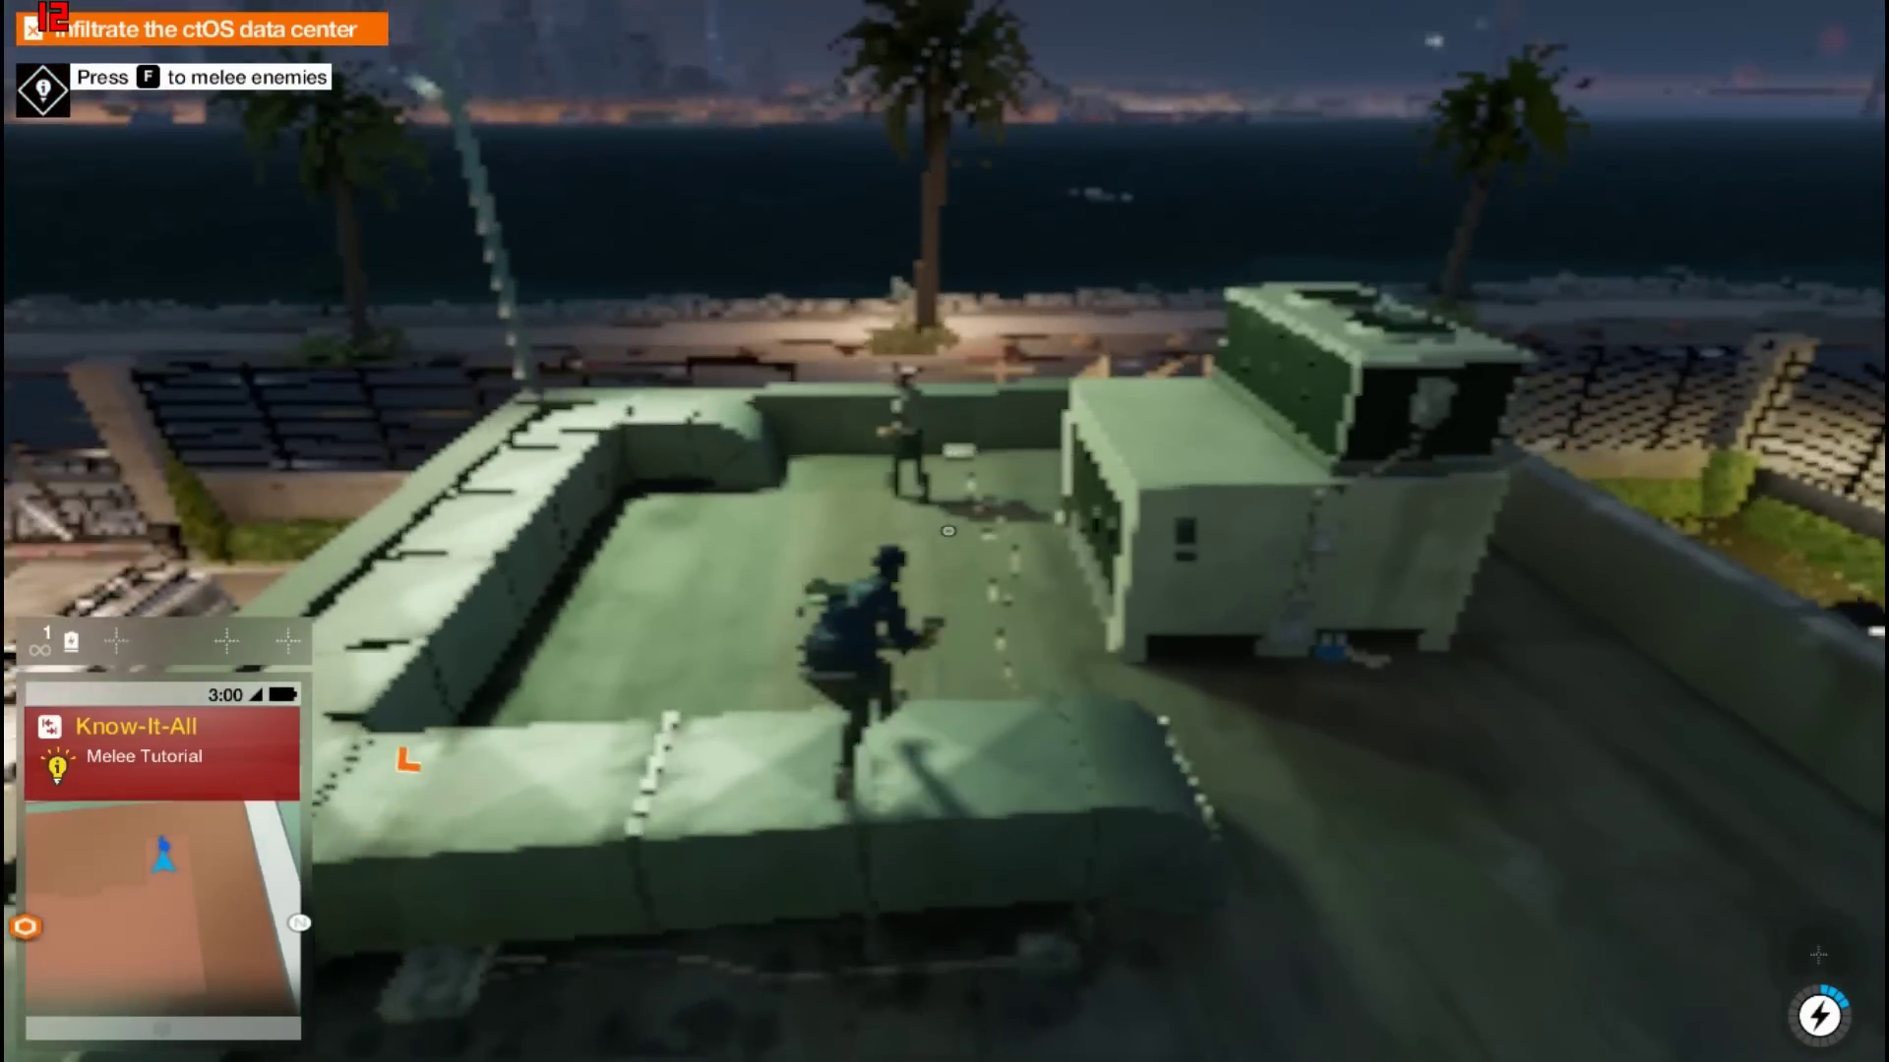
Approach the guard in the rooftop corner and take him down with a melee attack.
key("a")
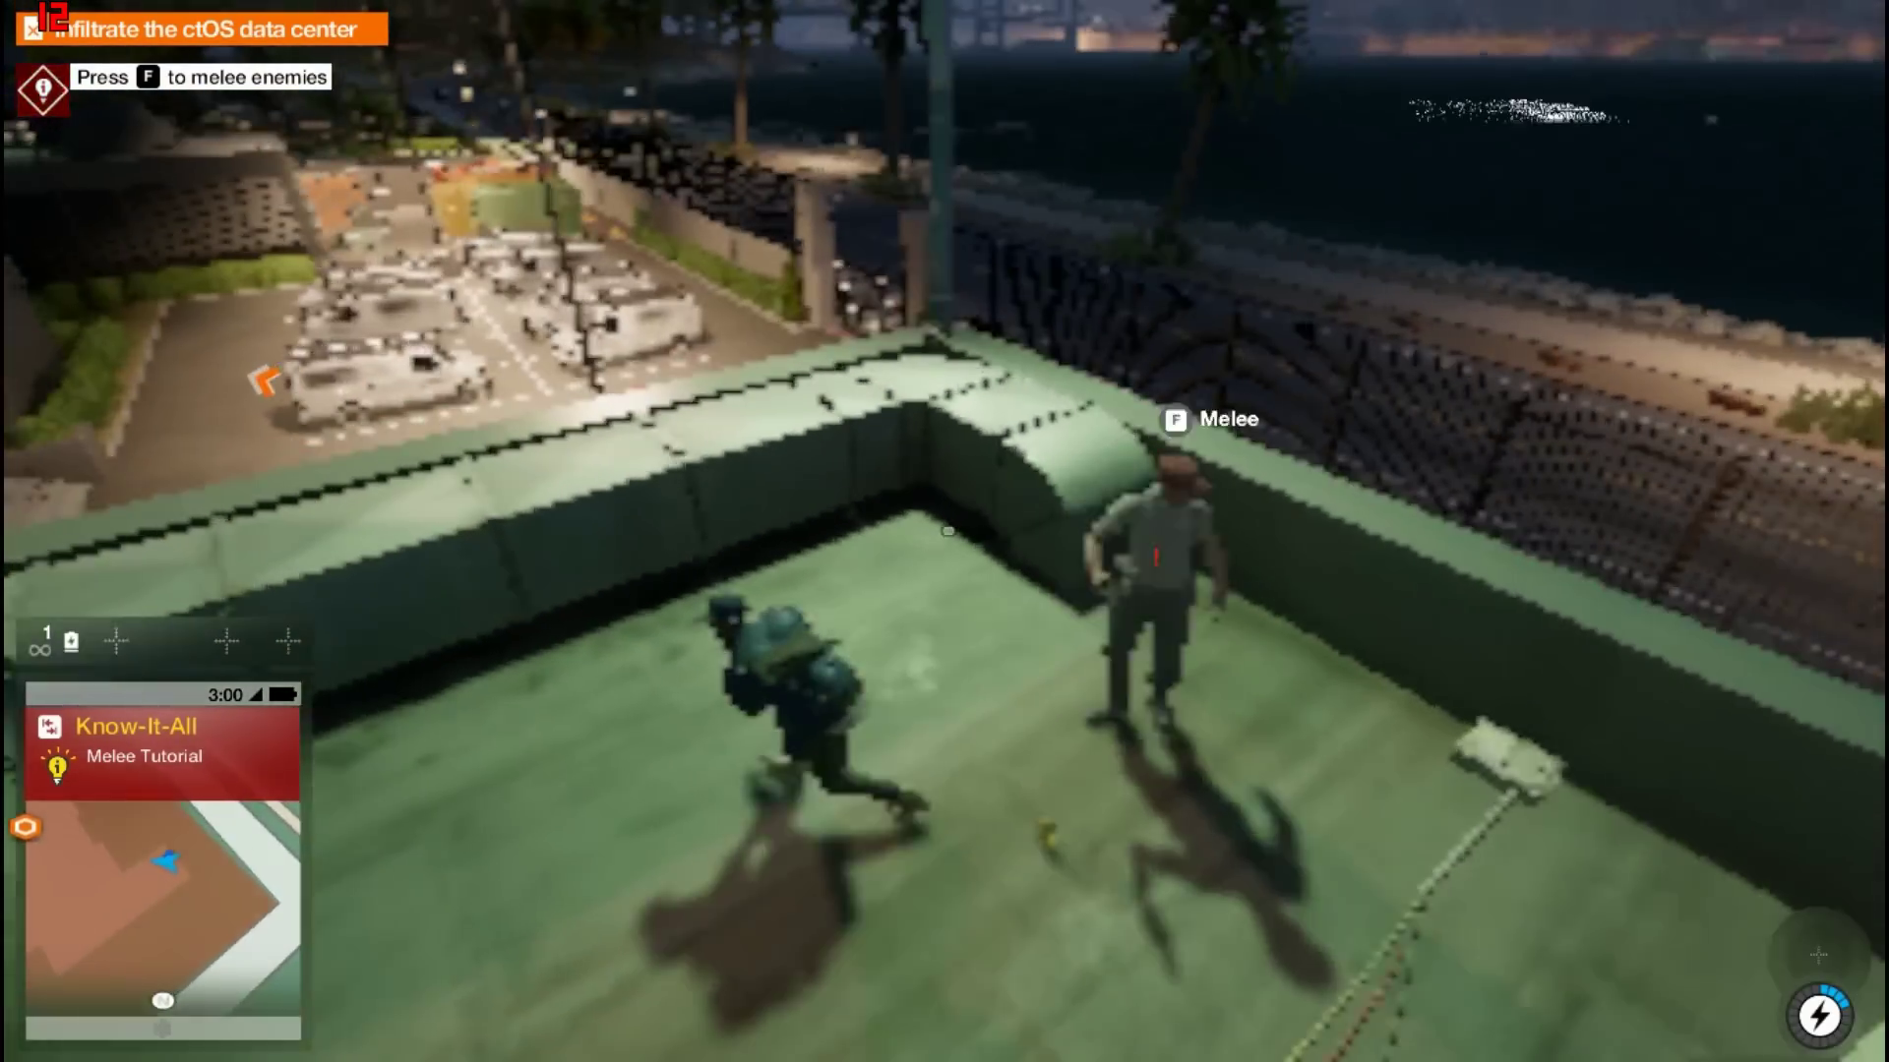
key("s")
key("w")
key("f")
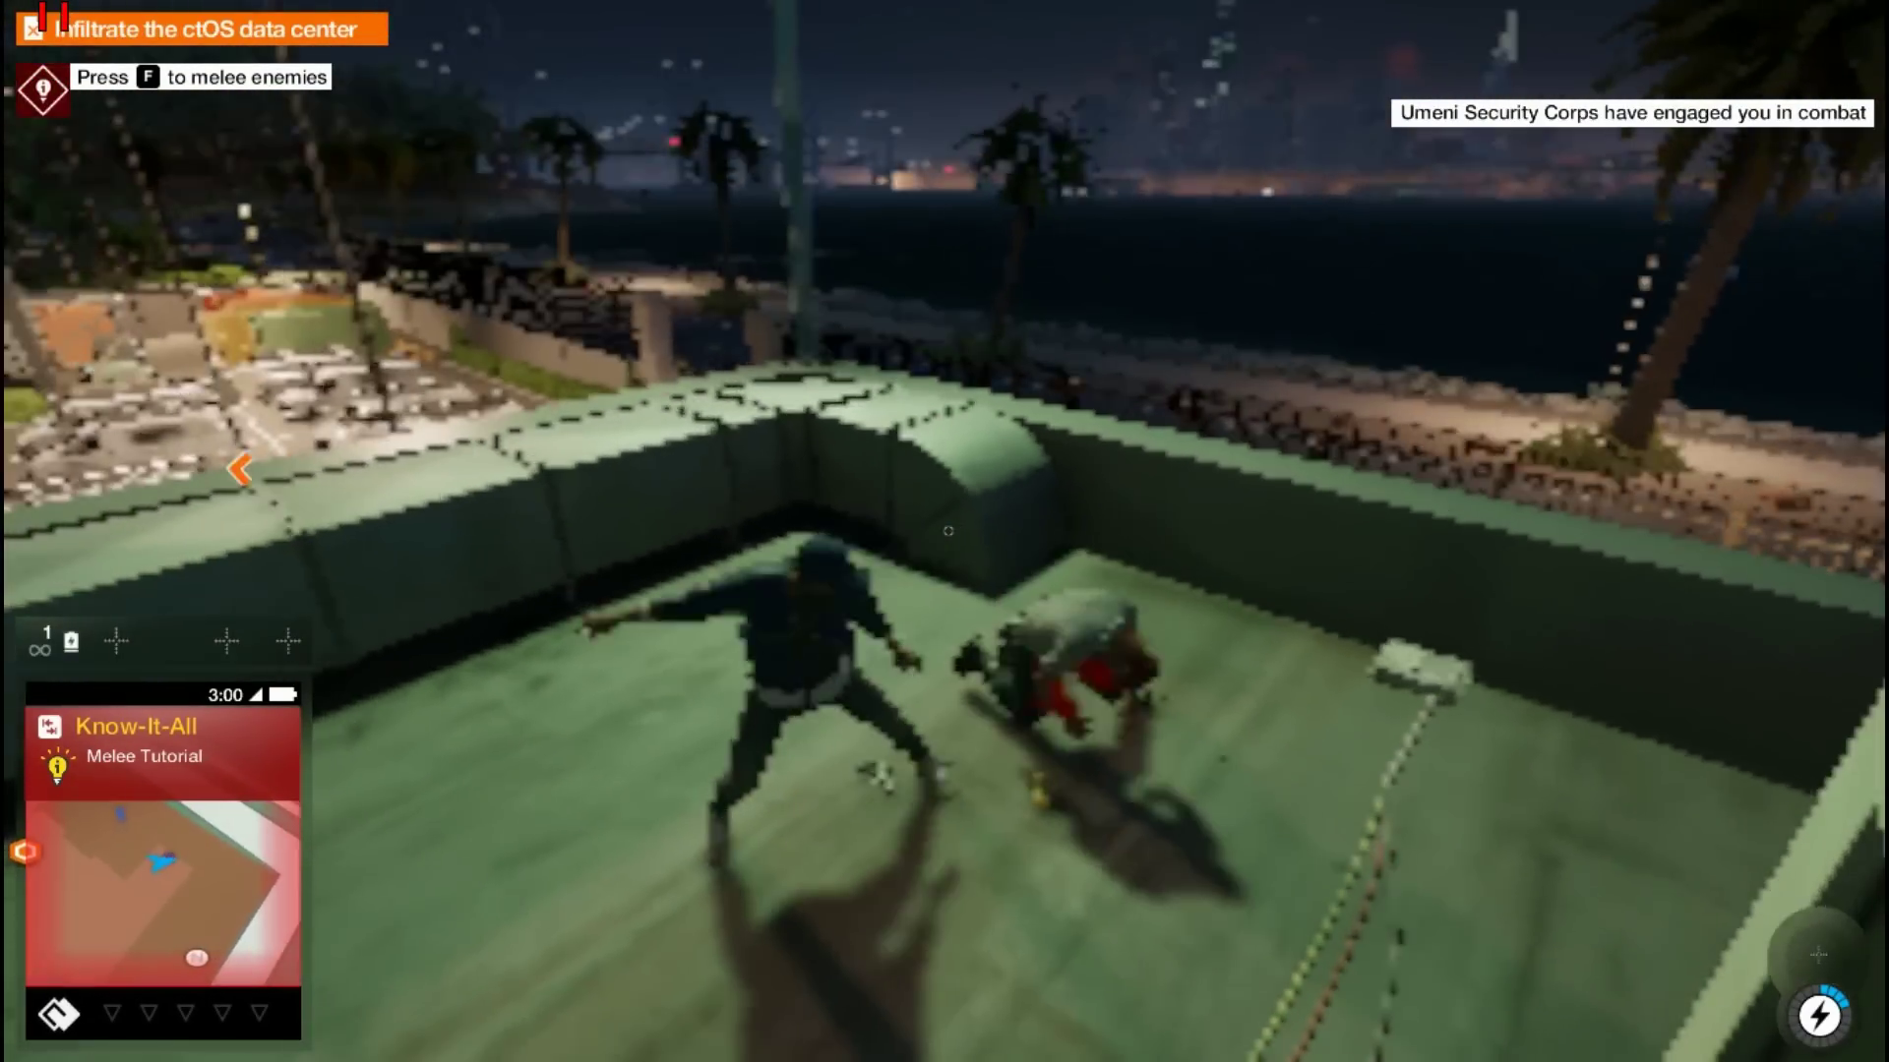
key("f")
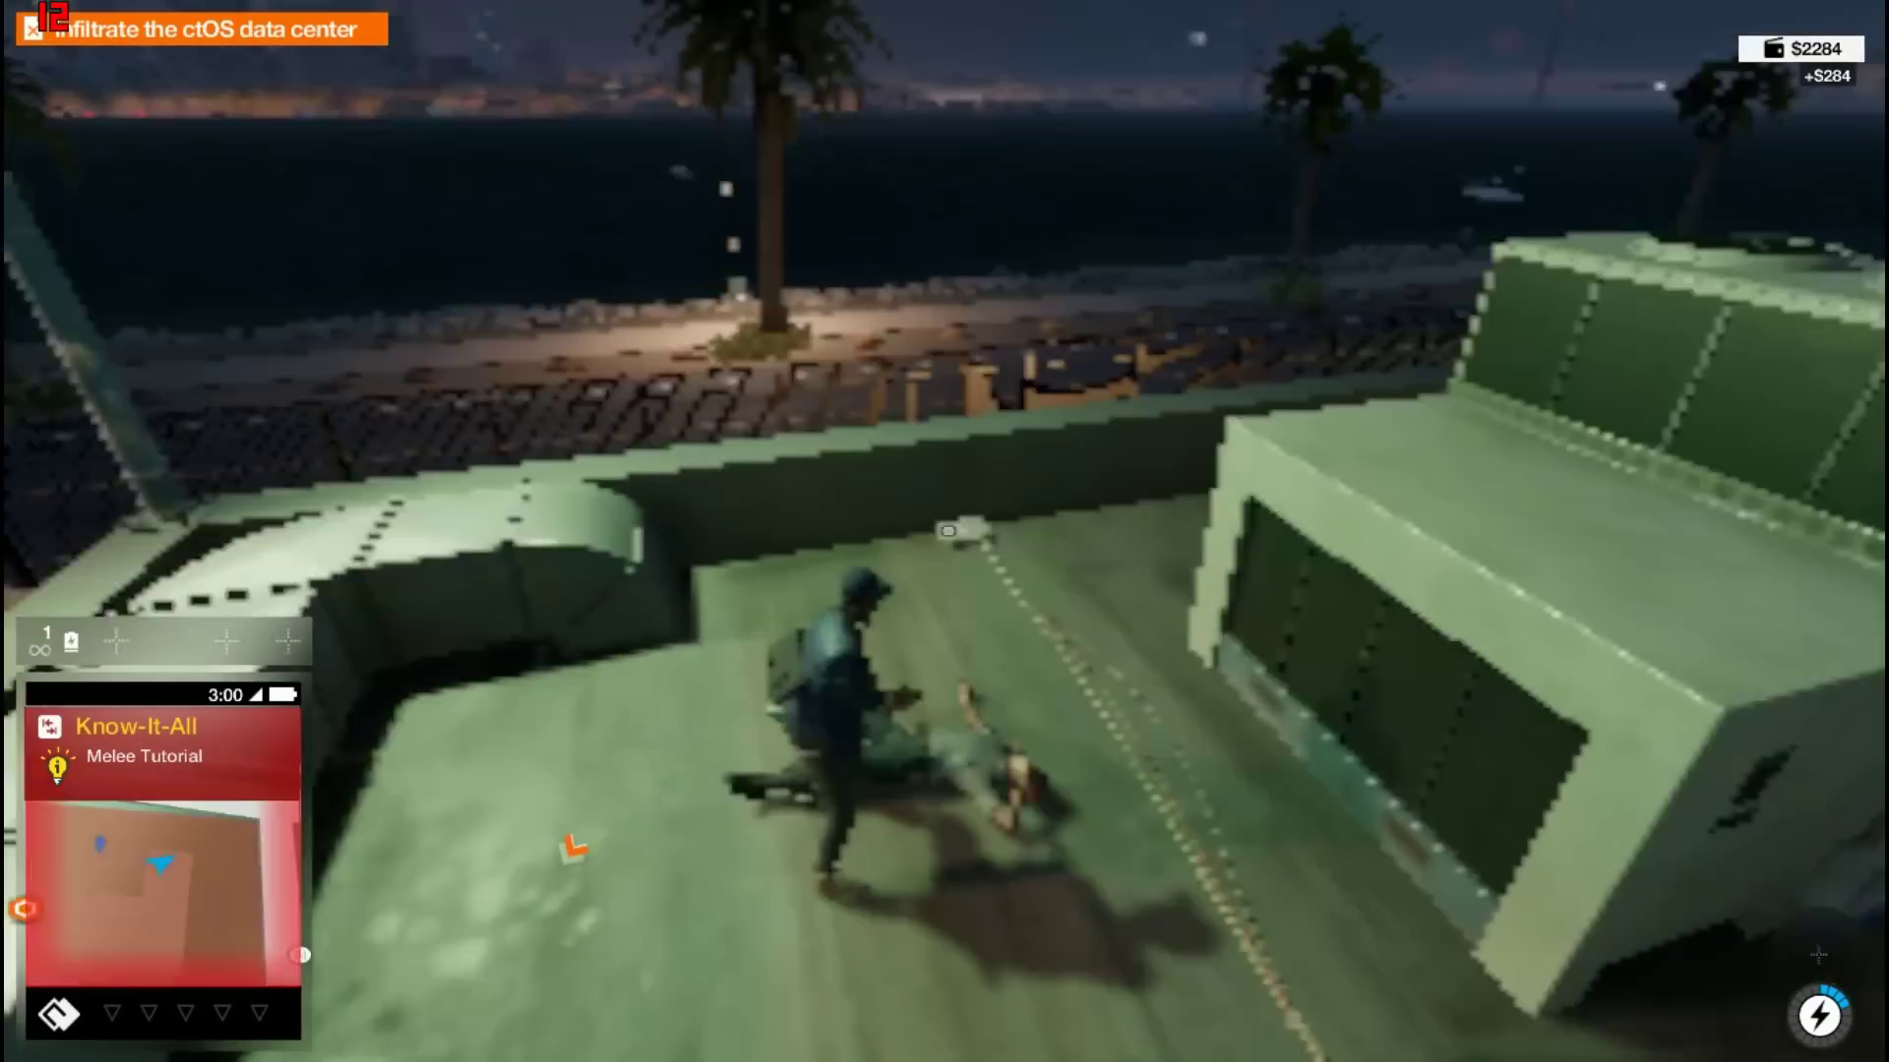
Run back along the rooftop past the stairs and ducts to the far walled corner.
key("w")
key("w")
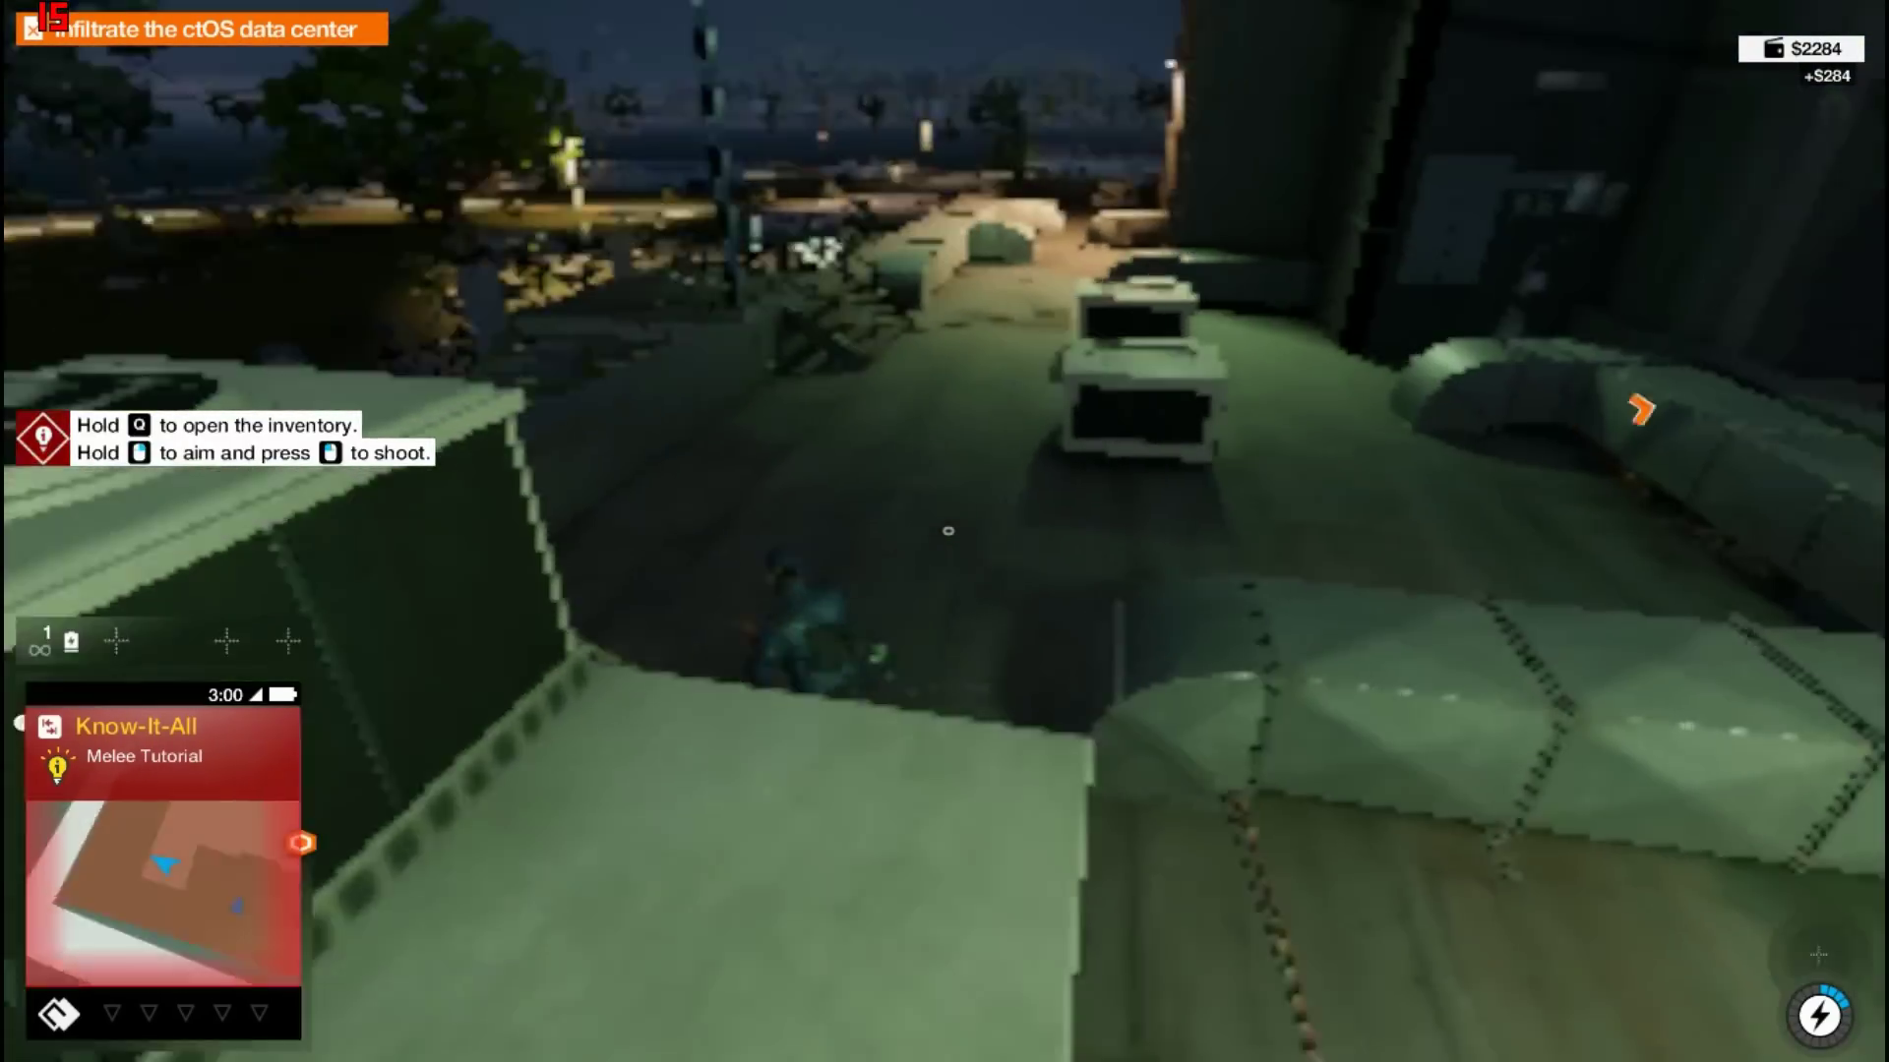
key("w")
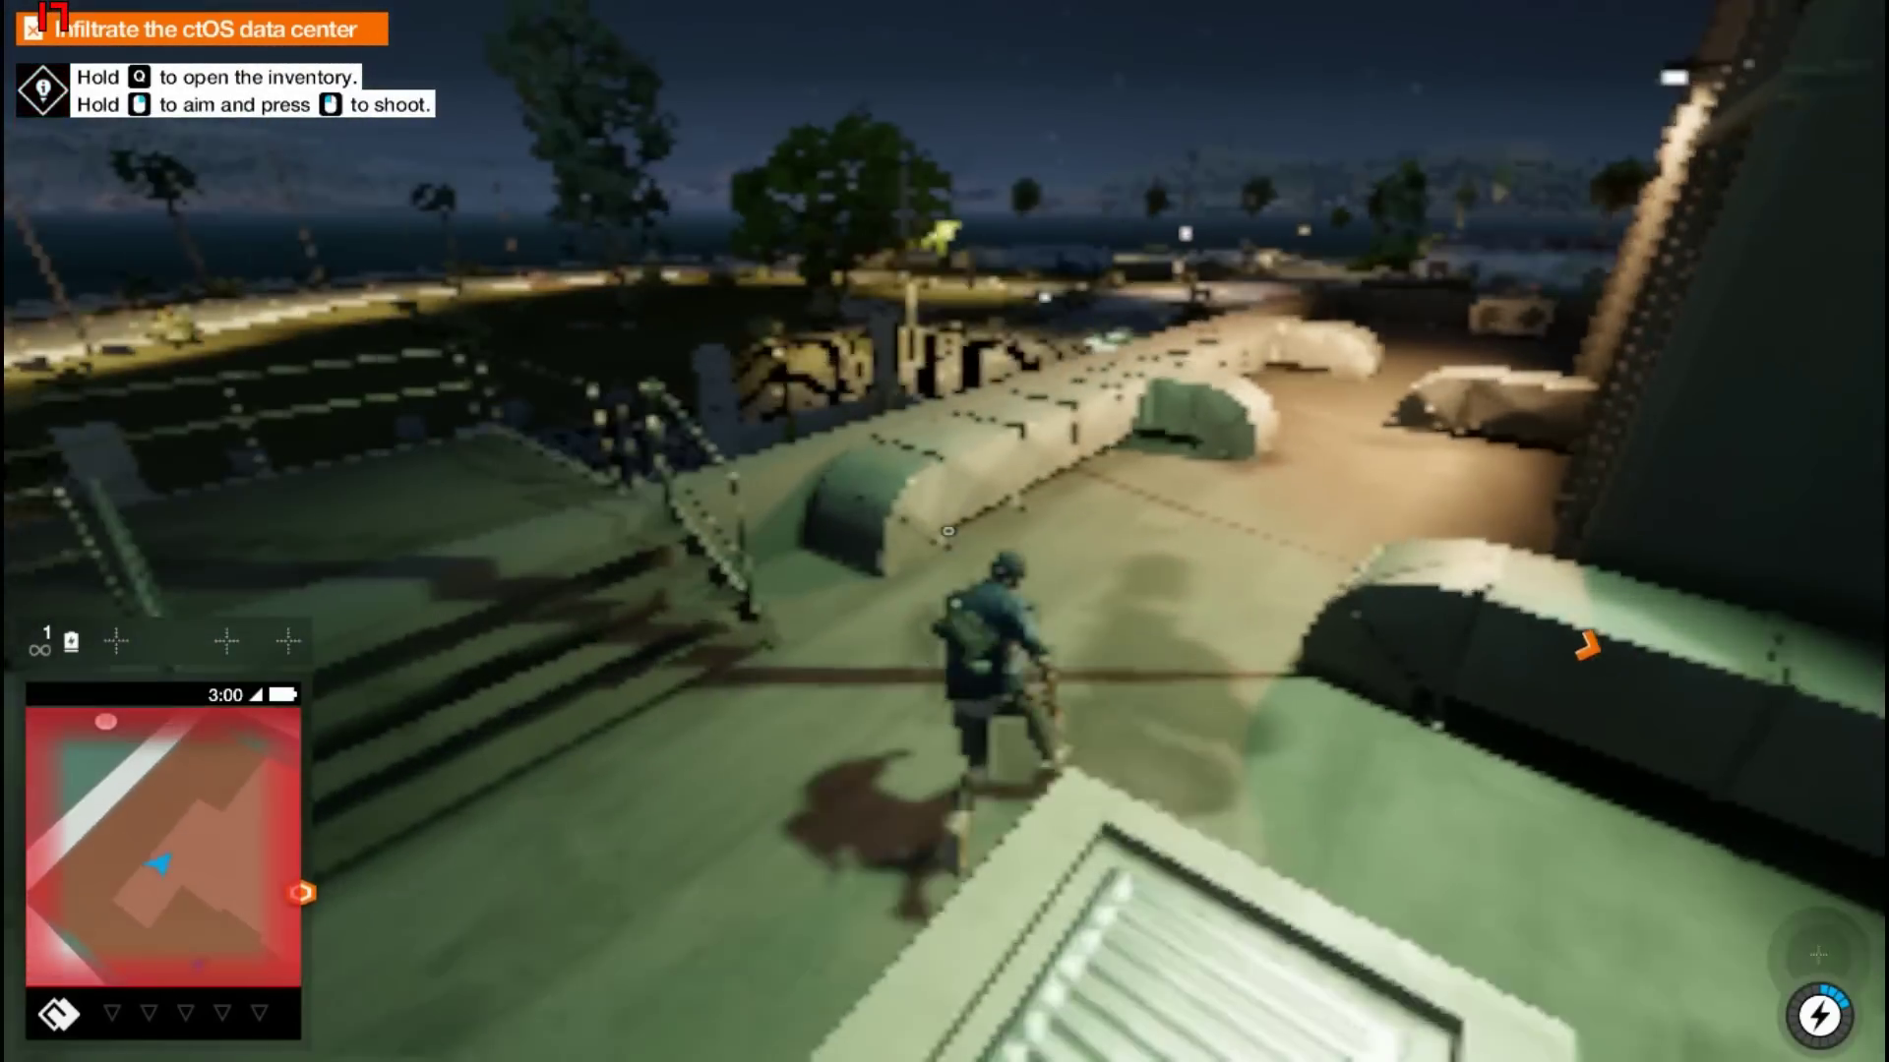
key("w")
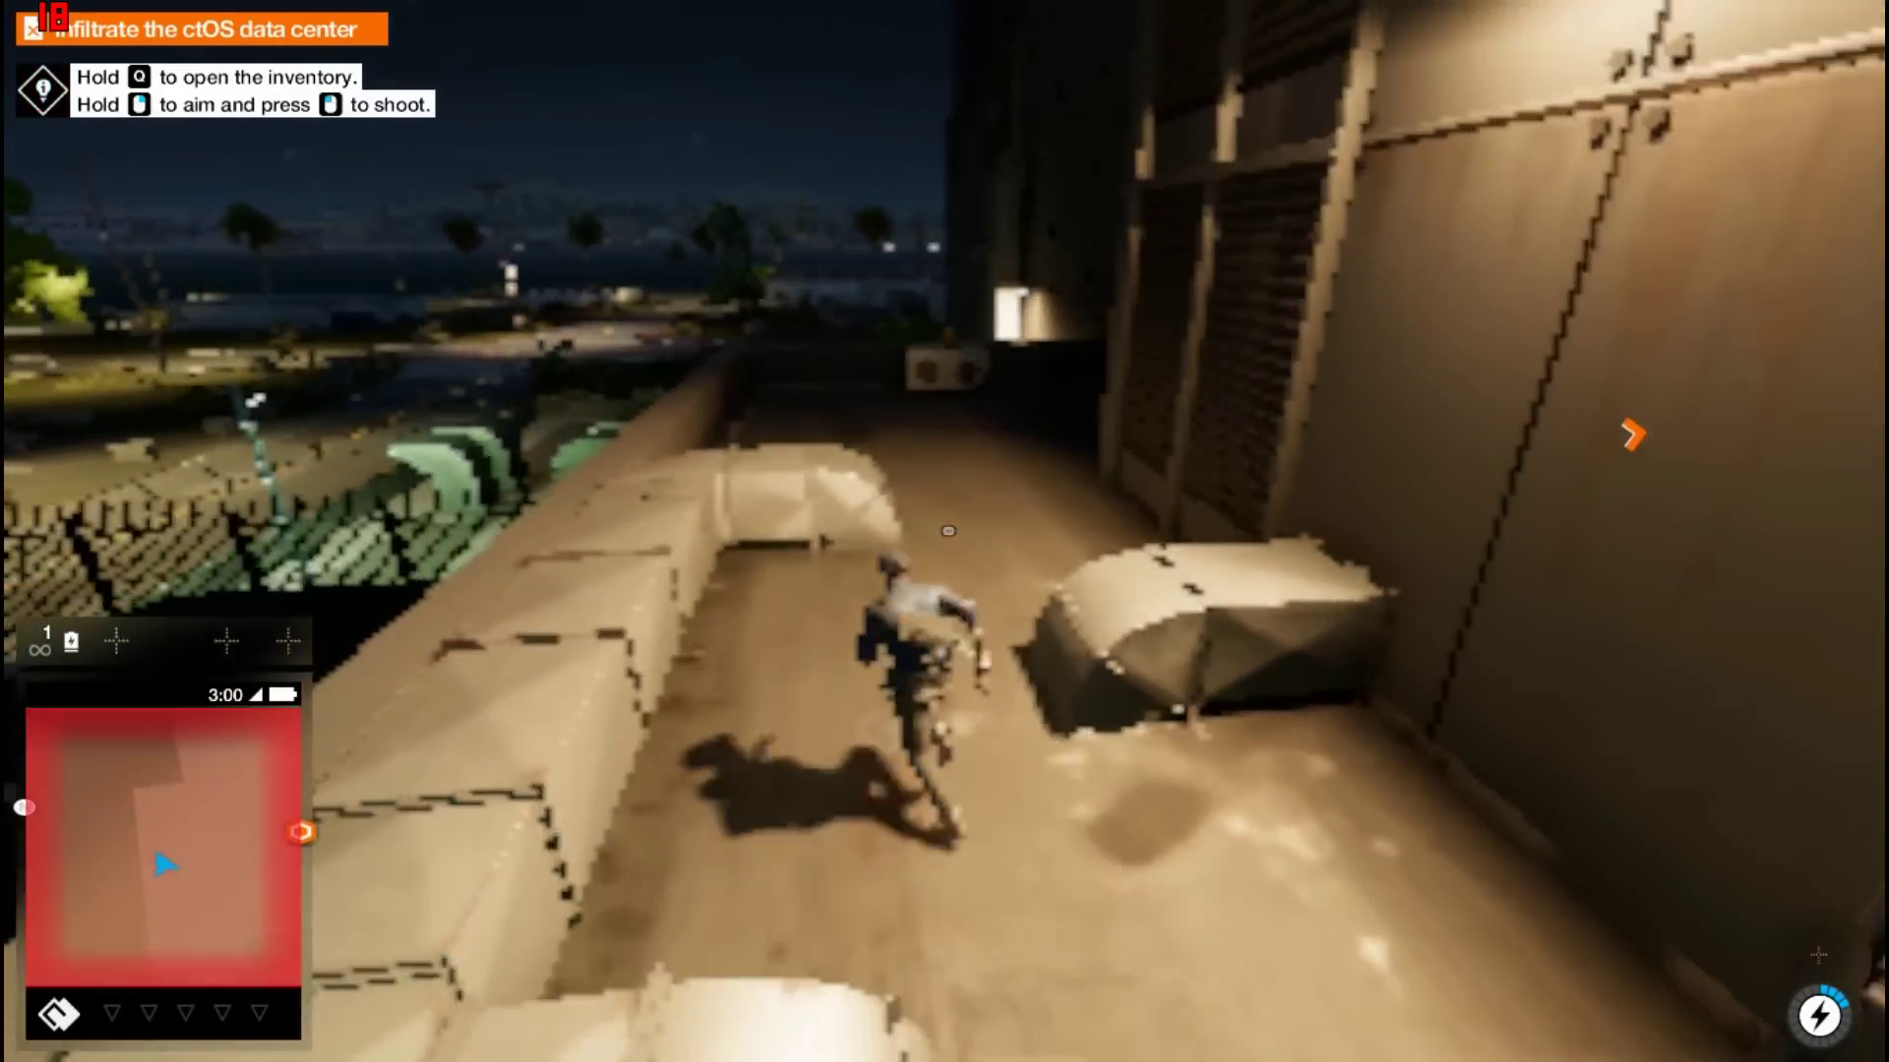
key("w")
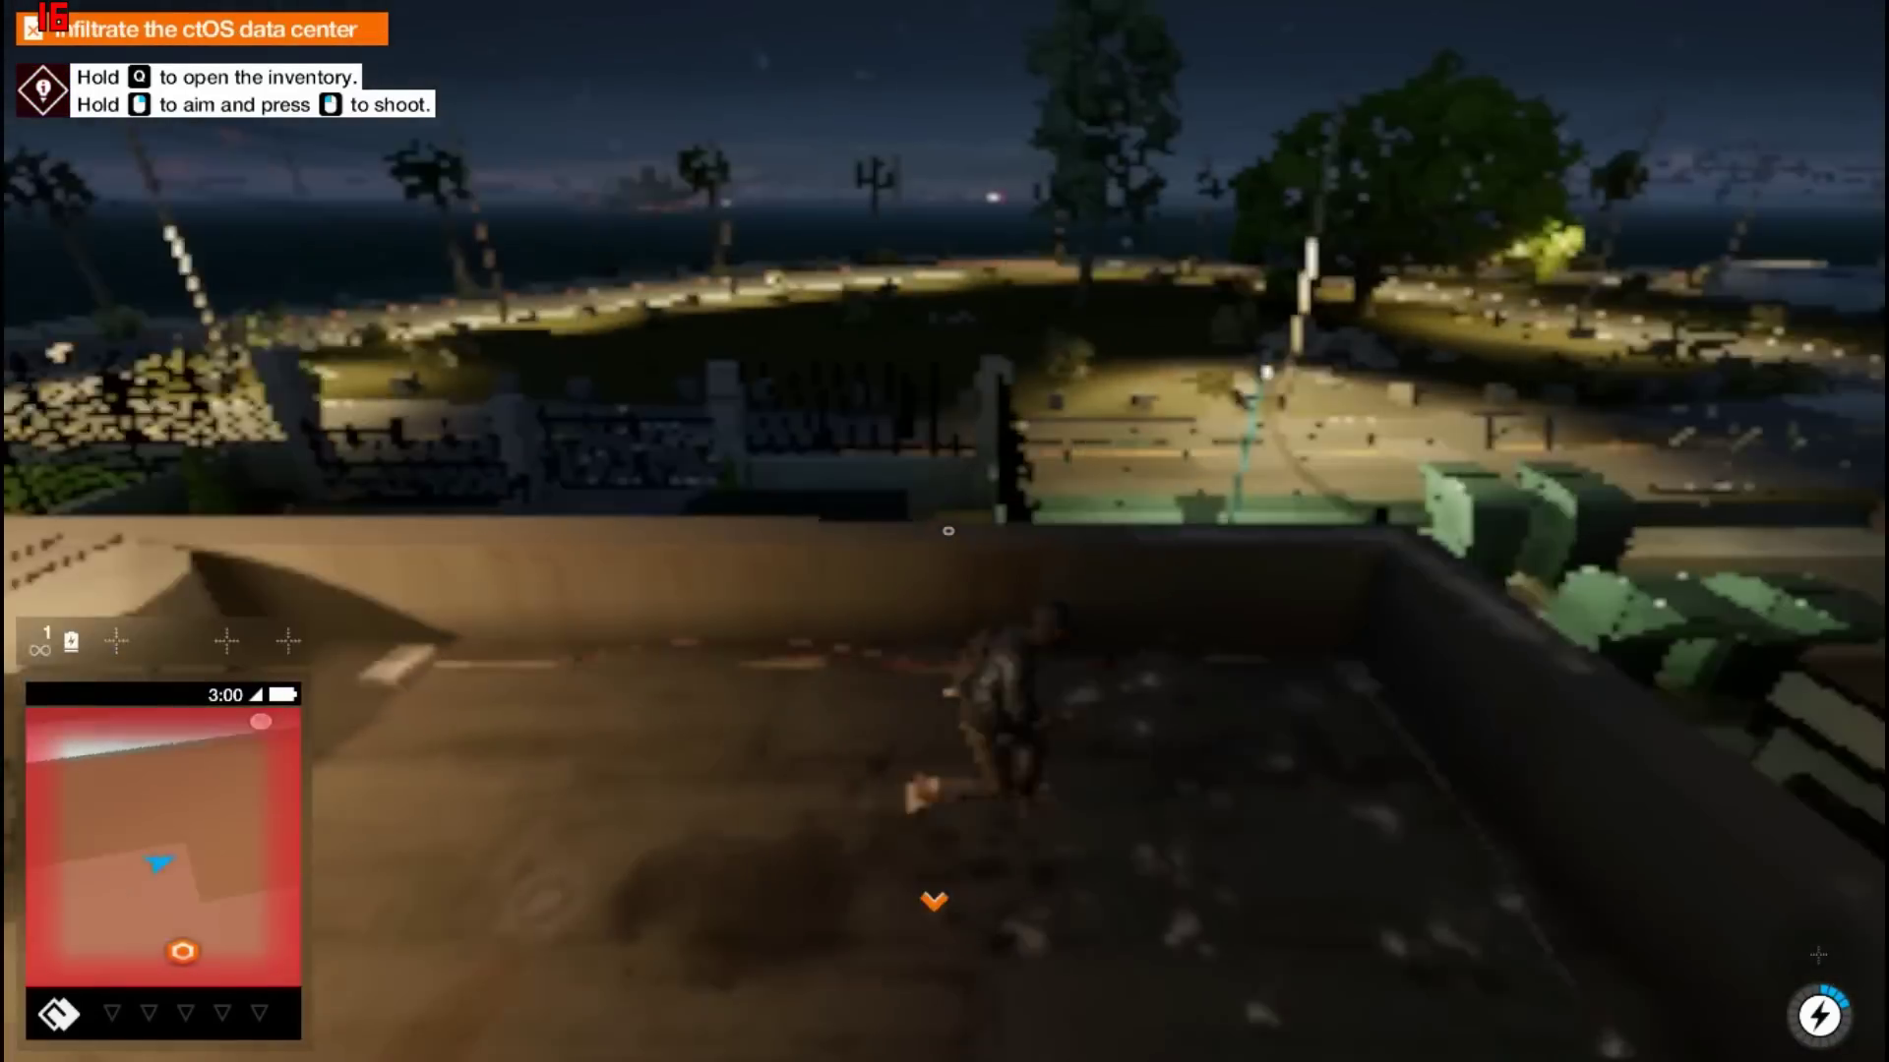